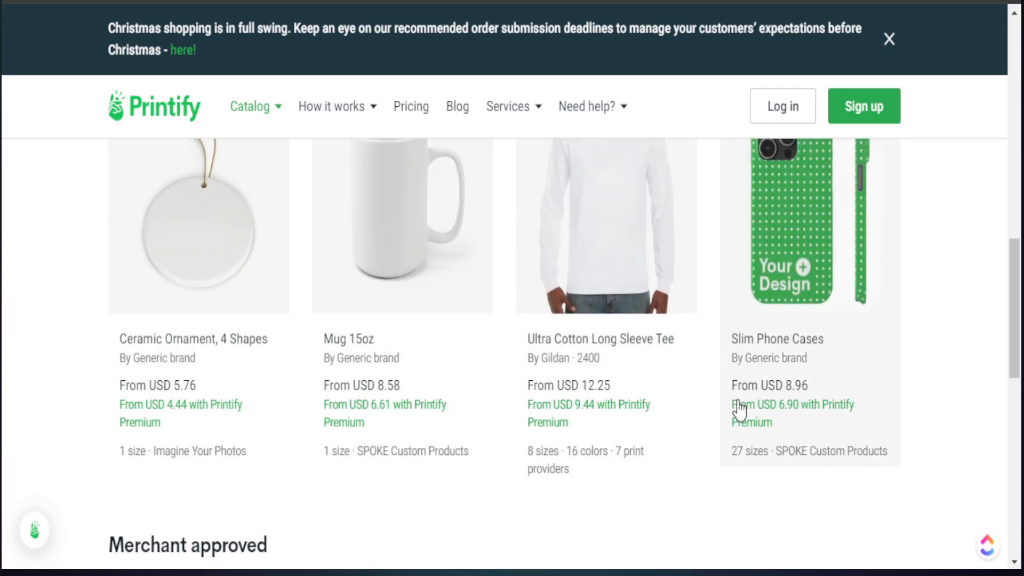
- Look through the merchant-approved products and their prices in the Printify catalog
scroll(361, 395, down, 5)
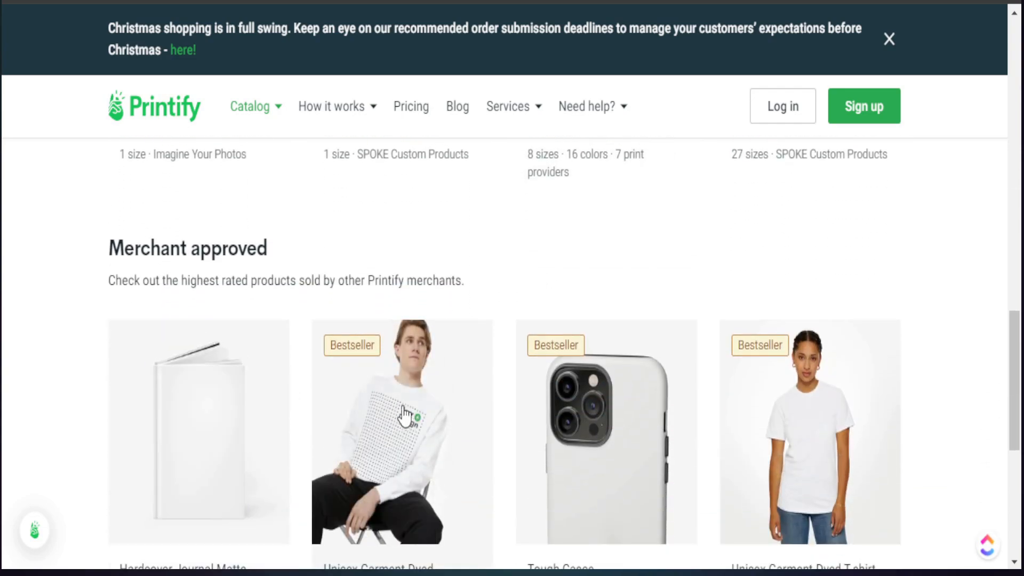
scroll(373, 408, down, 7)
scroll(315, 399, down, 1)
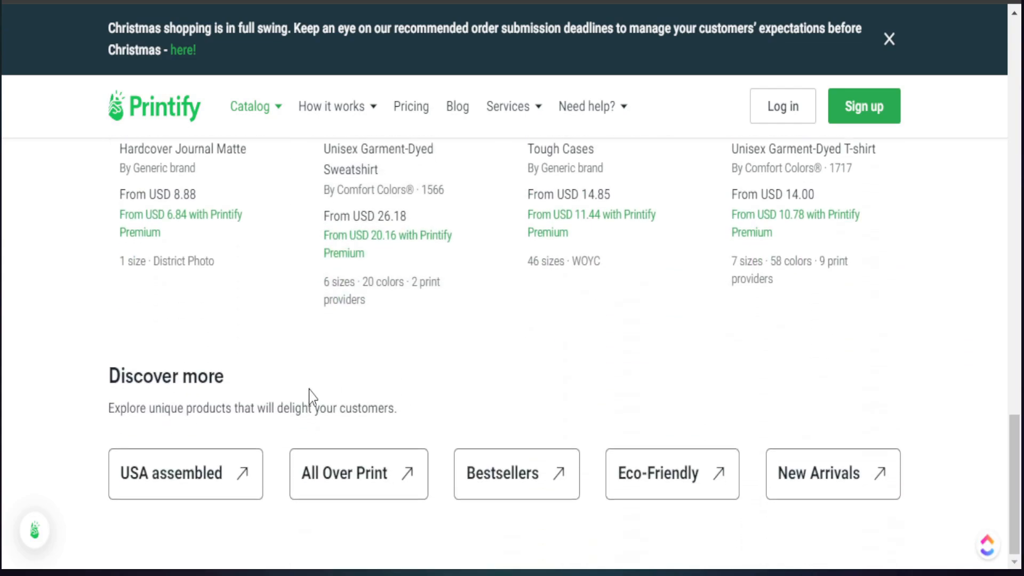
- Open the How Printify works page and examine the earnings calculator and the explanation of the selling process
mouse_move(335, 106)
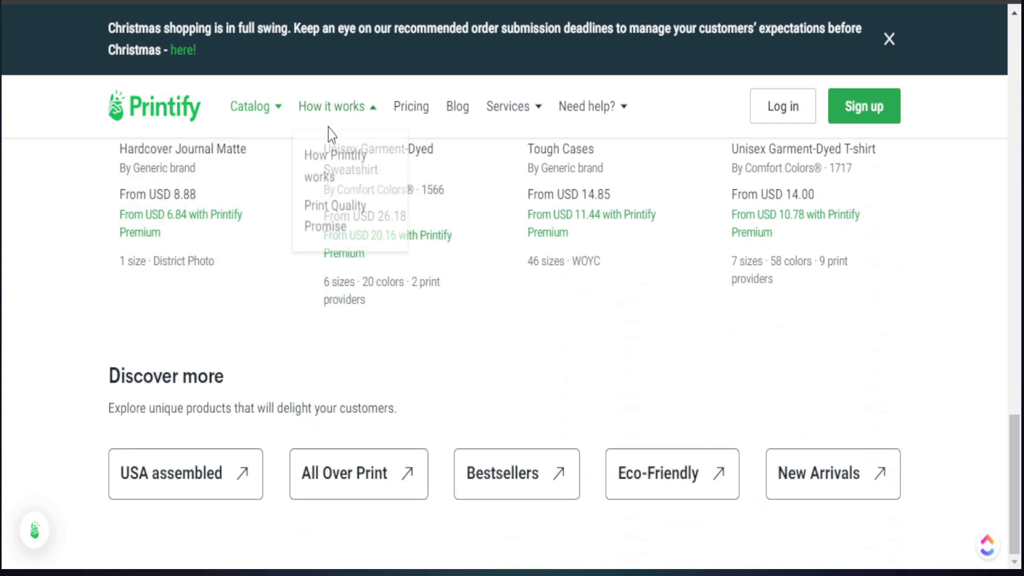
click(322, 162)
scroll(448, 397, down, 9)
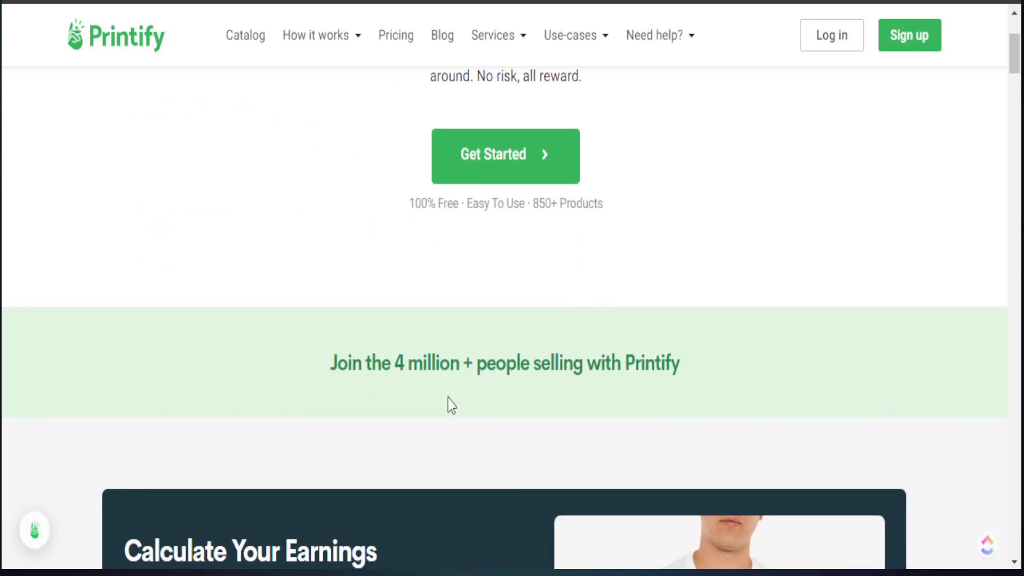
scroll(447, 406, down, 2)
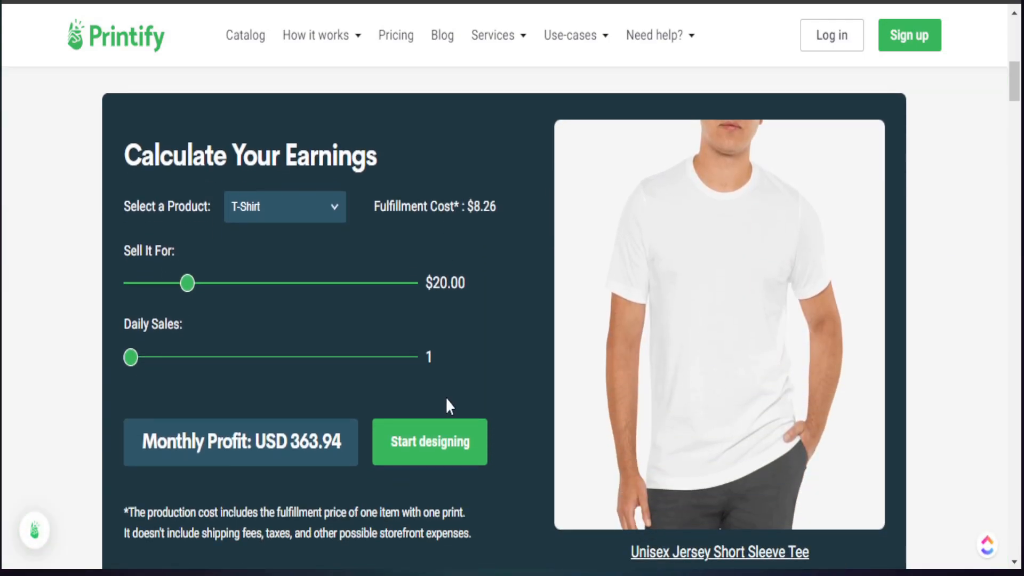
scroll(447, 403, down, 7)
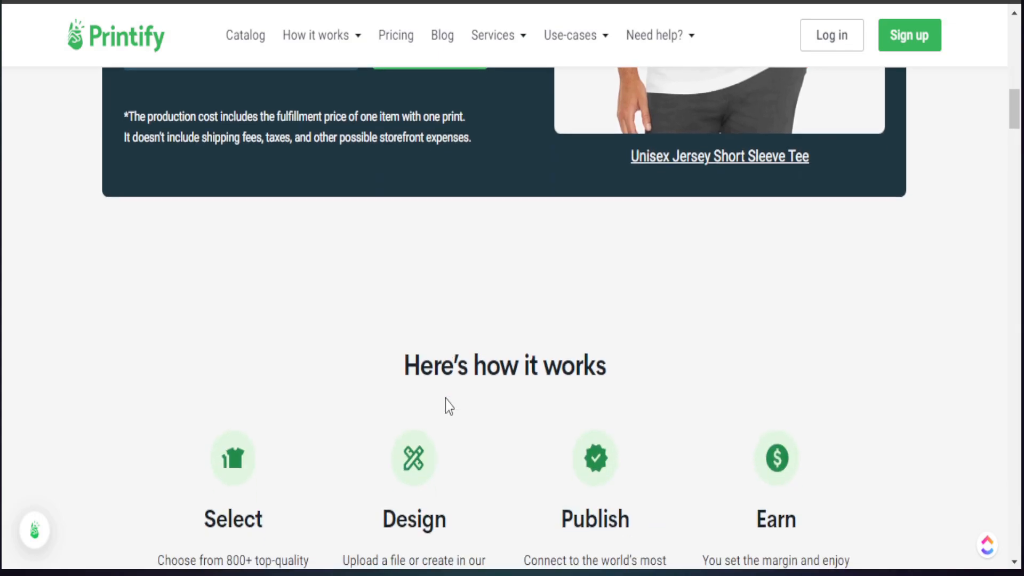
scroll(446, 399, down, 5)
scroll(445, 396, down, 5)
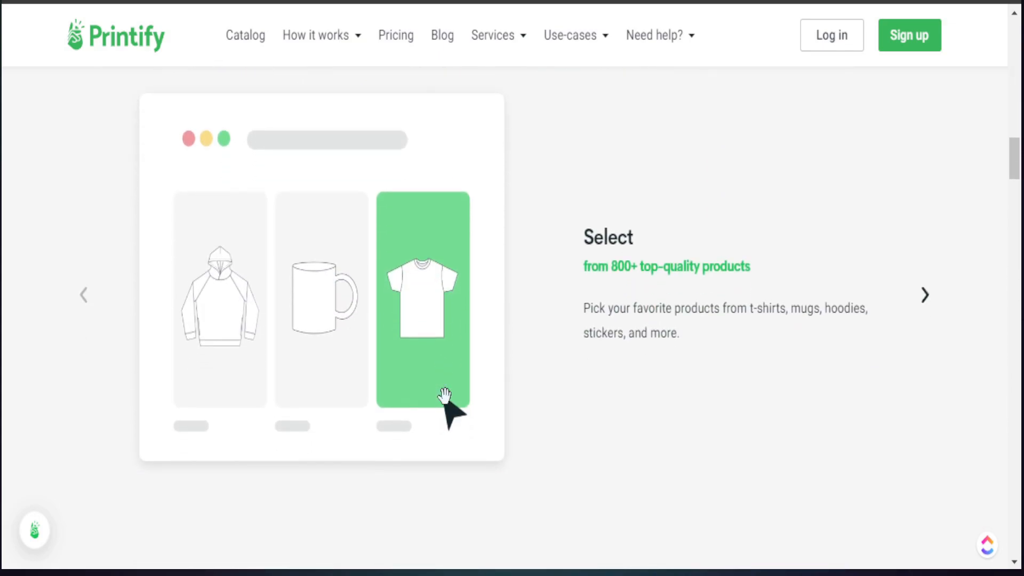
- Open the Printify pricing plans and examine the Premium plan's monthly price and product discount
click(400, 38)
scroll(445, 331, down, 7)
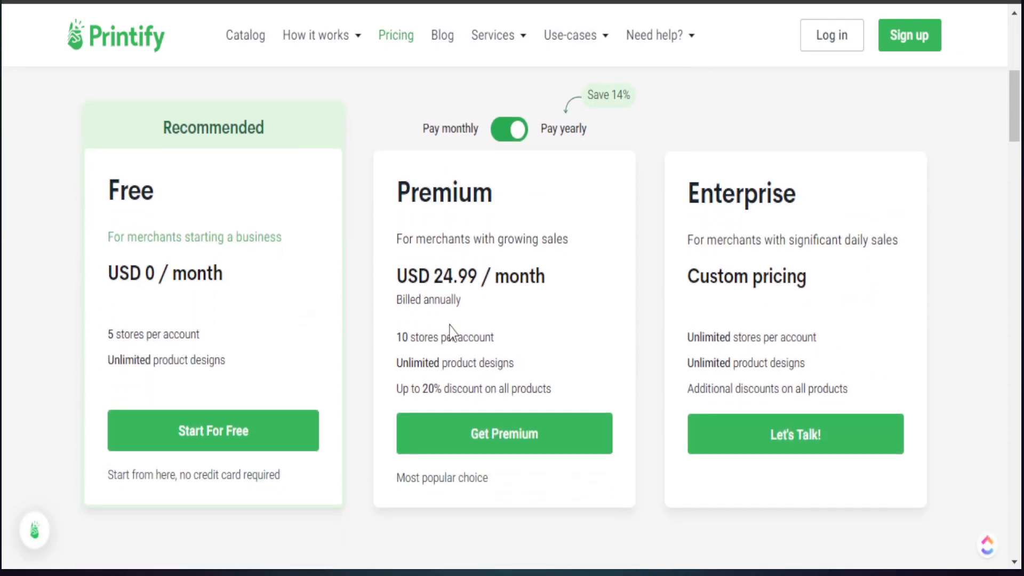
drag(545, 278, 398, 278)
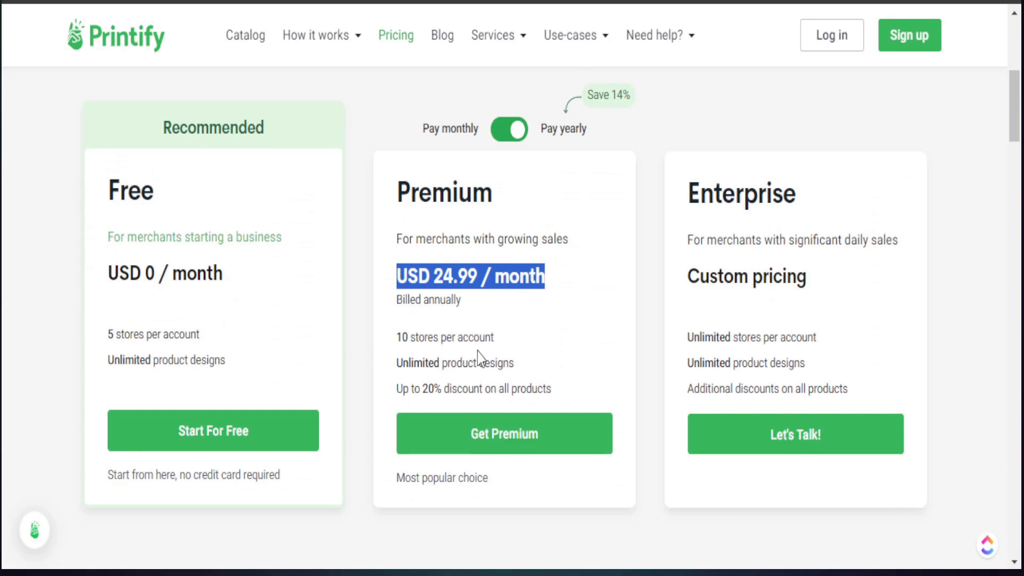
drag(419, 394, 446, 392)
click(499, 391)
drag(553, 392, 399, 385)
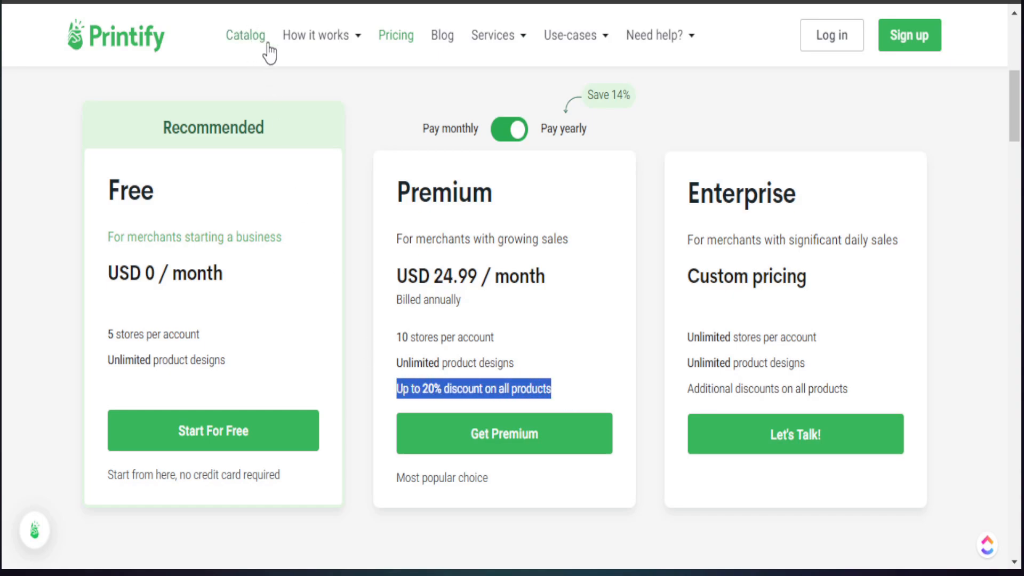
- Return to the product catalog and browse the T-shirts category
mouse_move(338, 49)
click(247, 42)
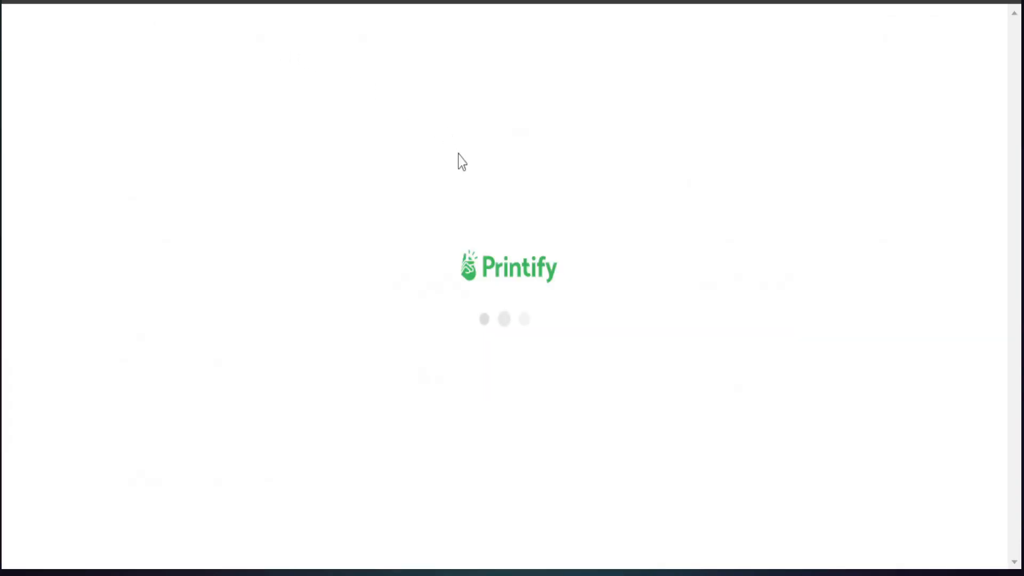
scroll(468, 285, down, 4)
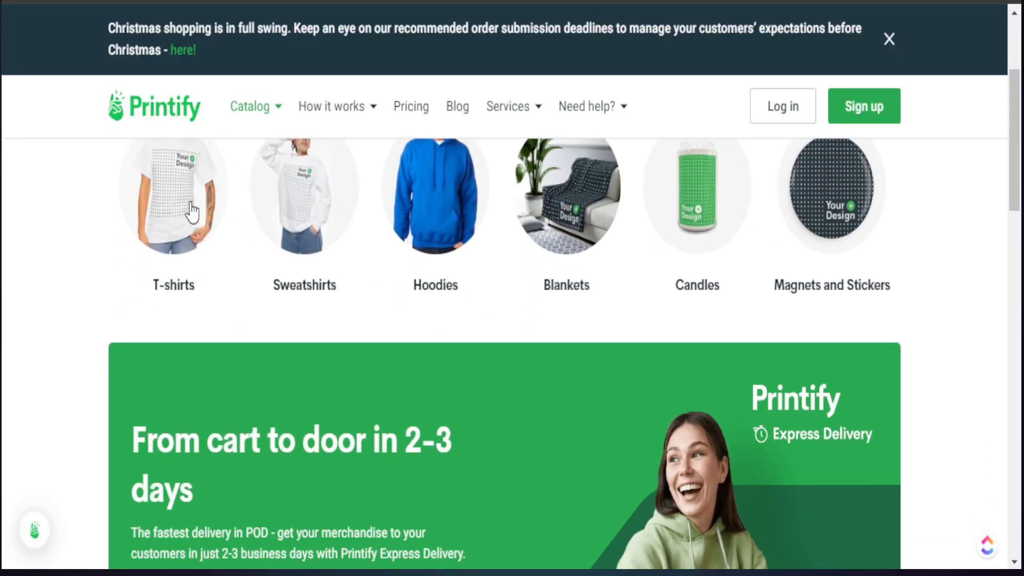
click(191, 213)
scroll(382, 320, down, 7)
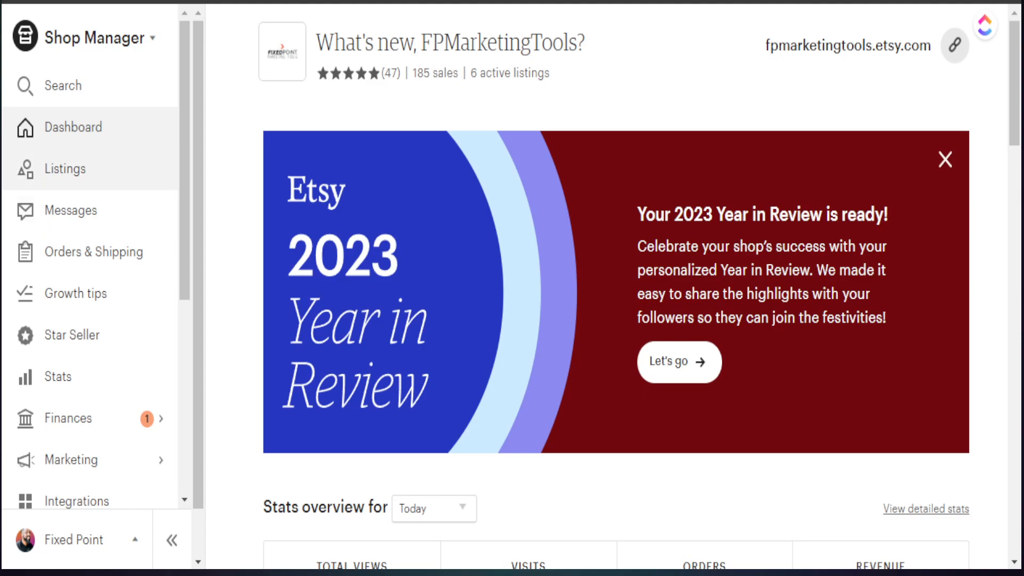
- In Etsy Shop Manager, start a new listing from the shop's listings and collapse the side navigation
click(55, 184)
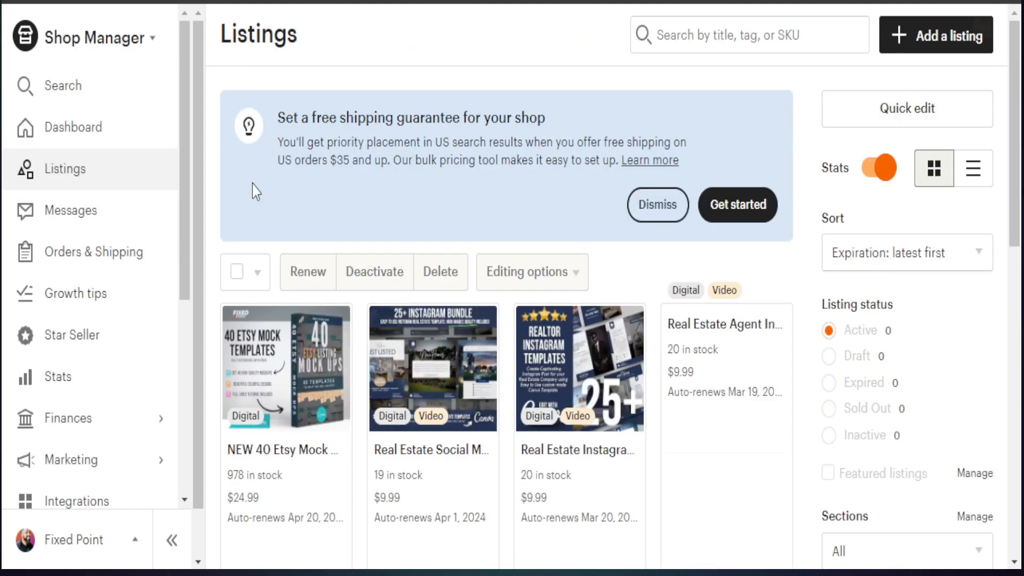
click(909, 51)
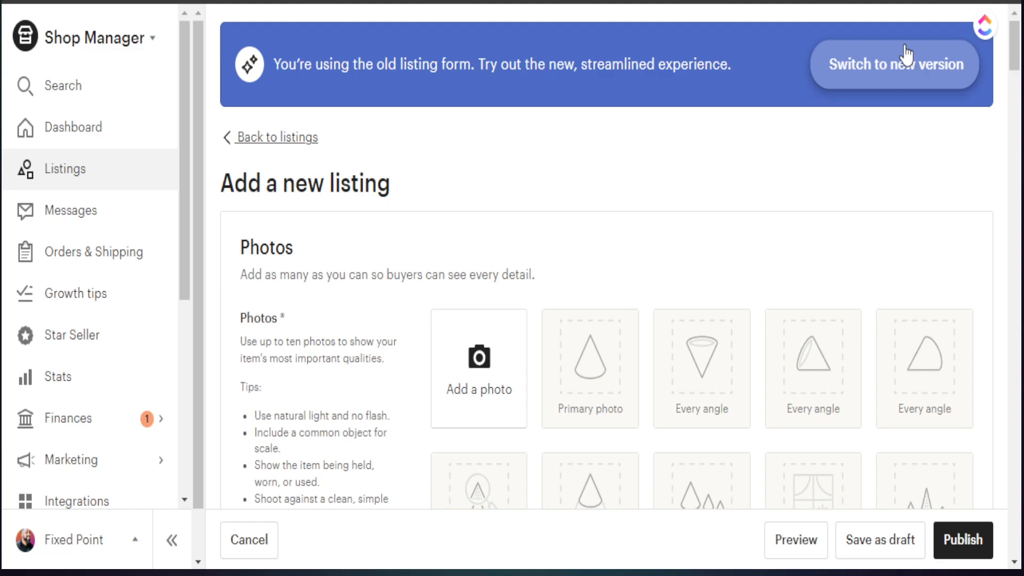
click(169, 540)
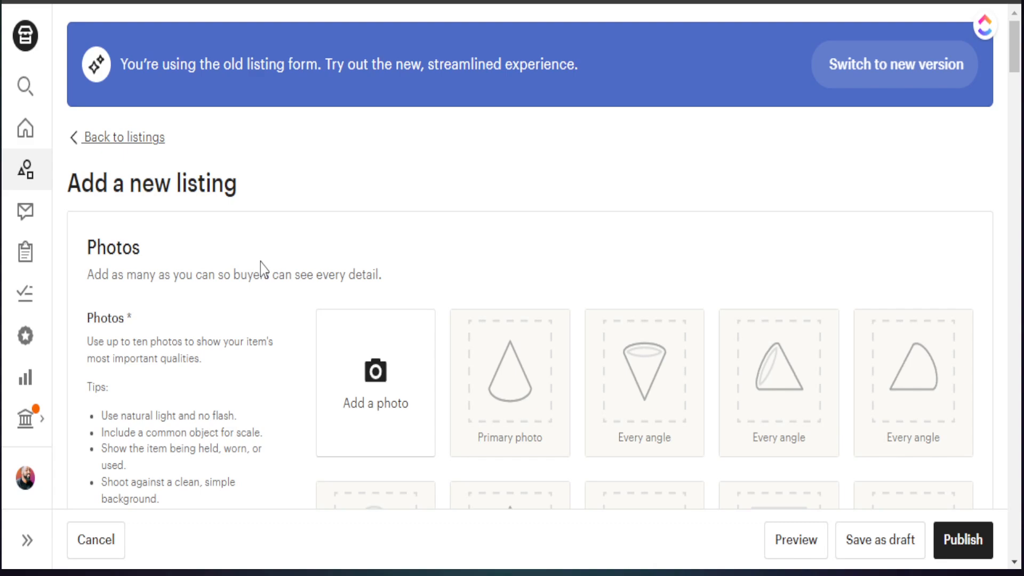
- Describe the listing as made by Another company or person, A finished product, and Made To Order
scroll(305, 276, down, 2)
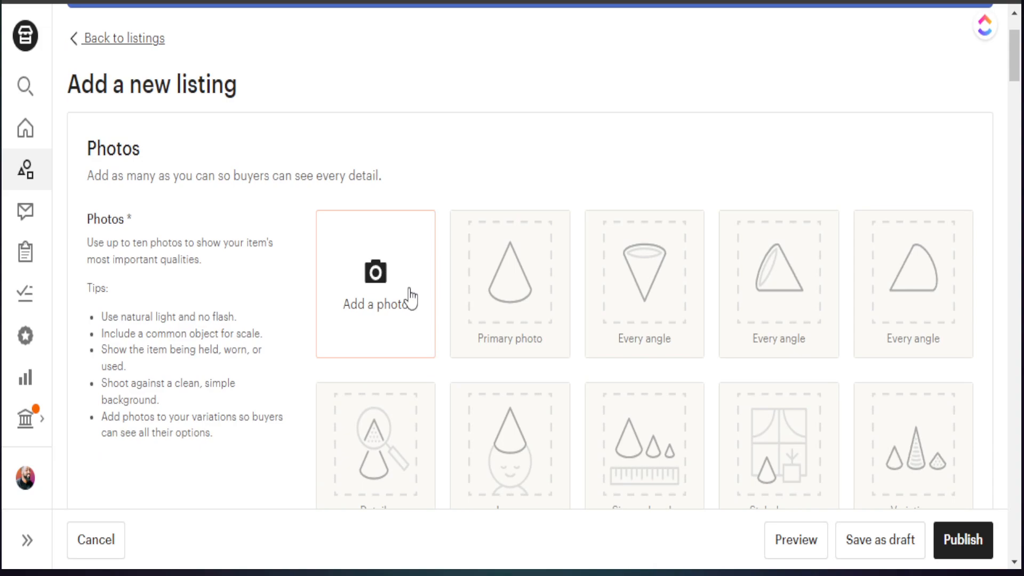
scroll(410, 299, down, 2)
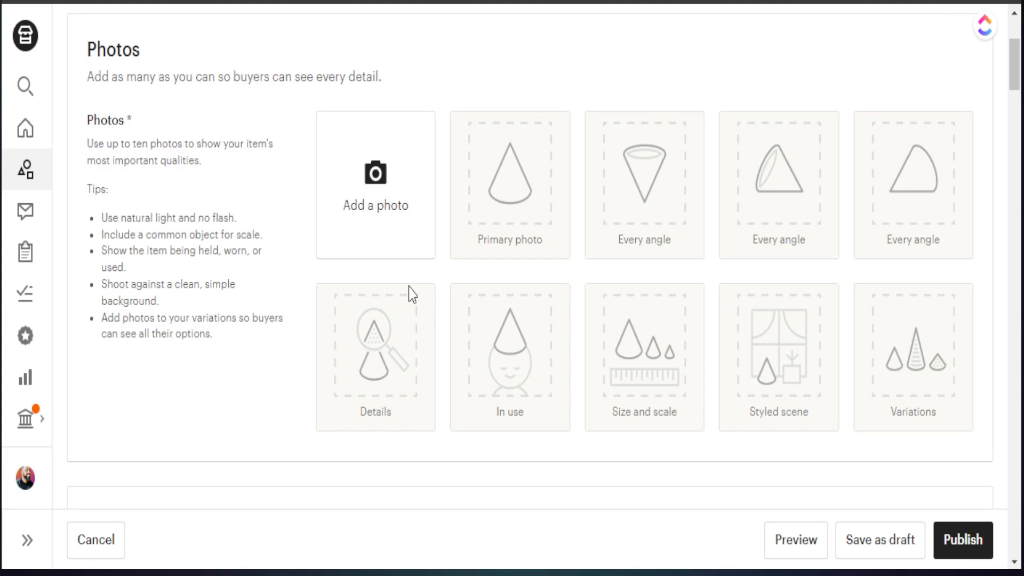
scroll(408, 287, down, 15)
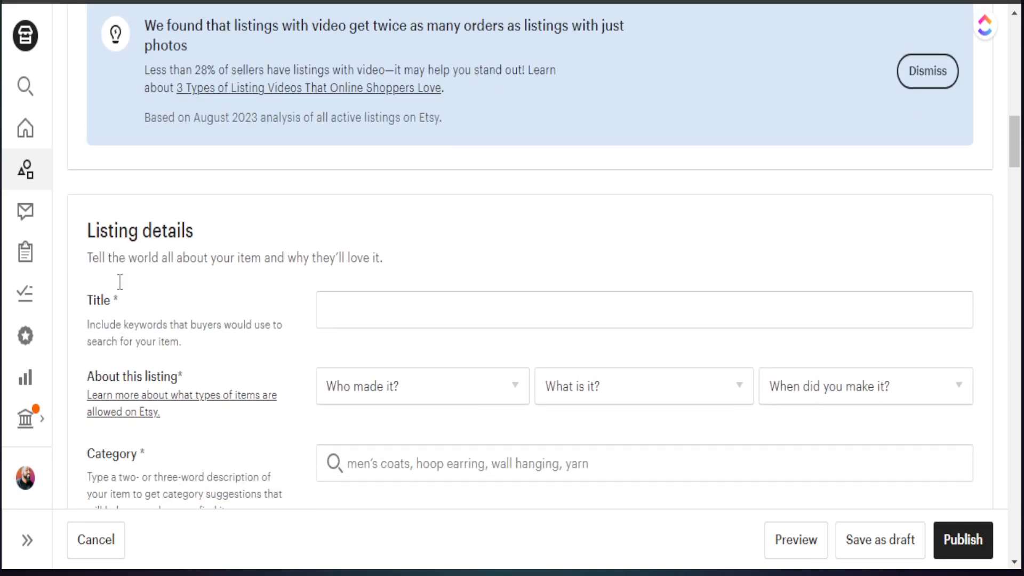
scroll(120, 281, down, 3)
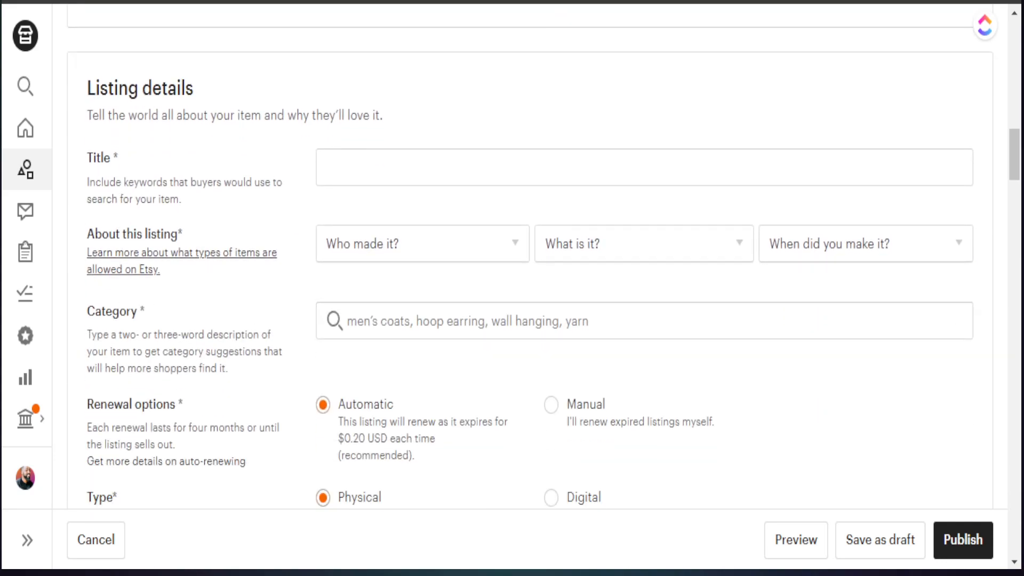
scroll(428, 291, up, 4)
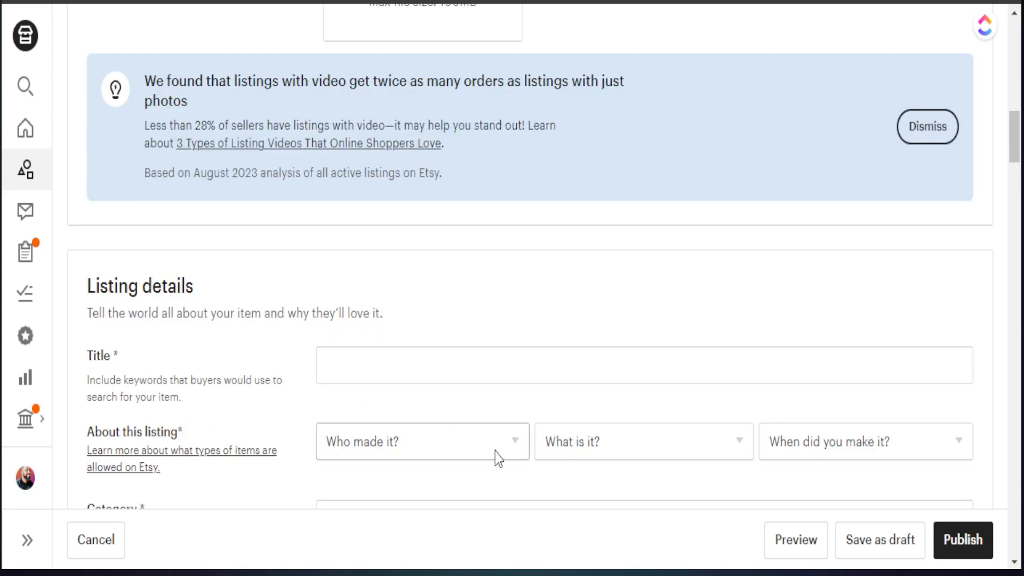
click(515, 449)
click(437, 543)
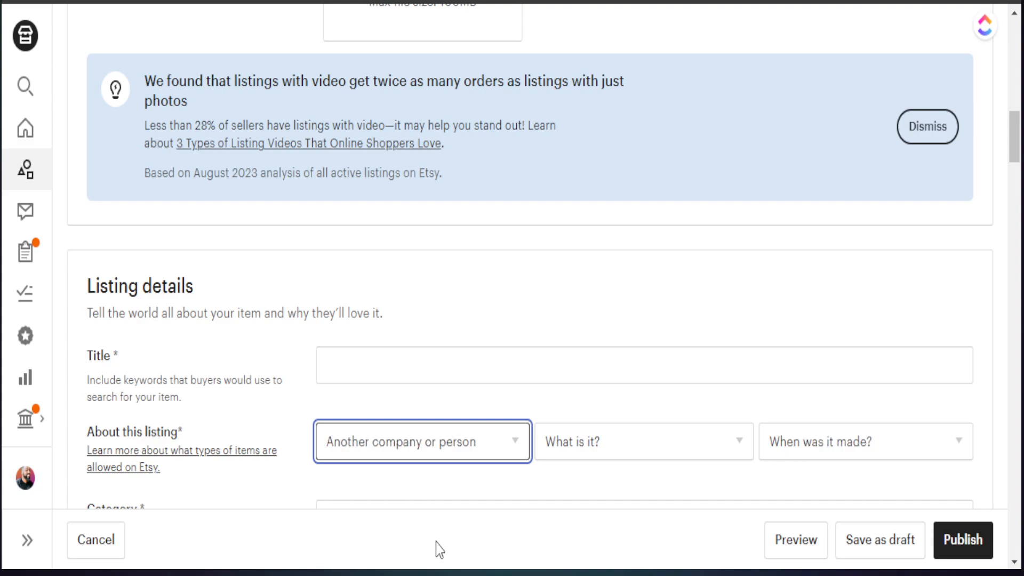
click(666, 453)
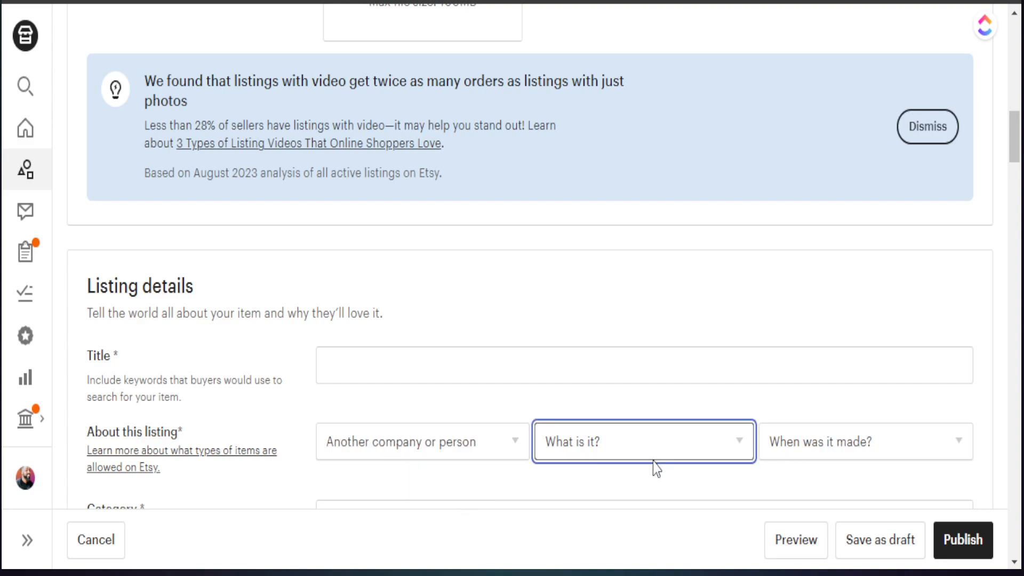
click(626, 507)
click(840, 449)
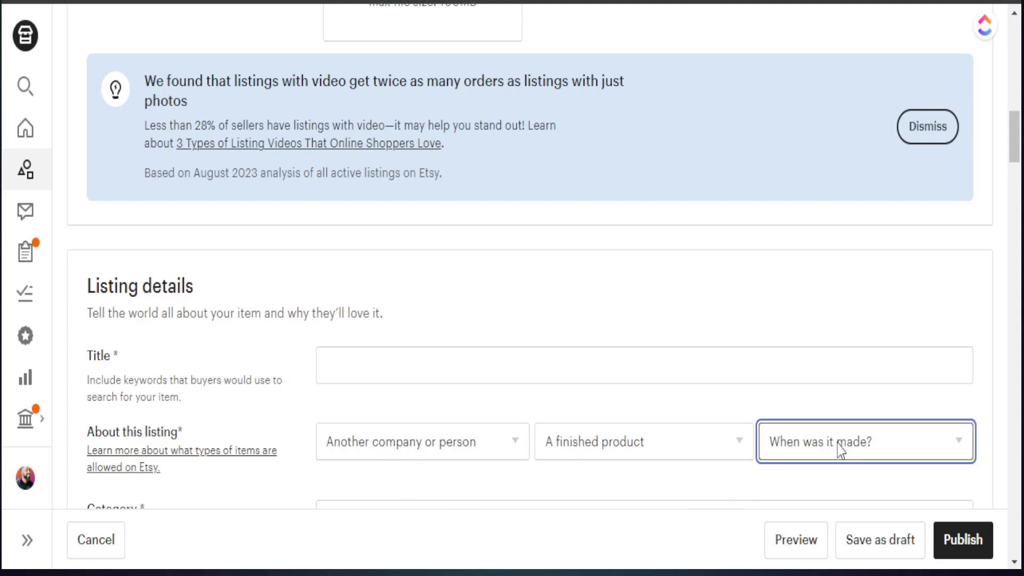
click(817, 500)
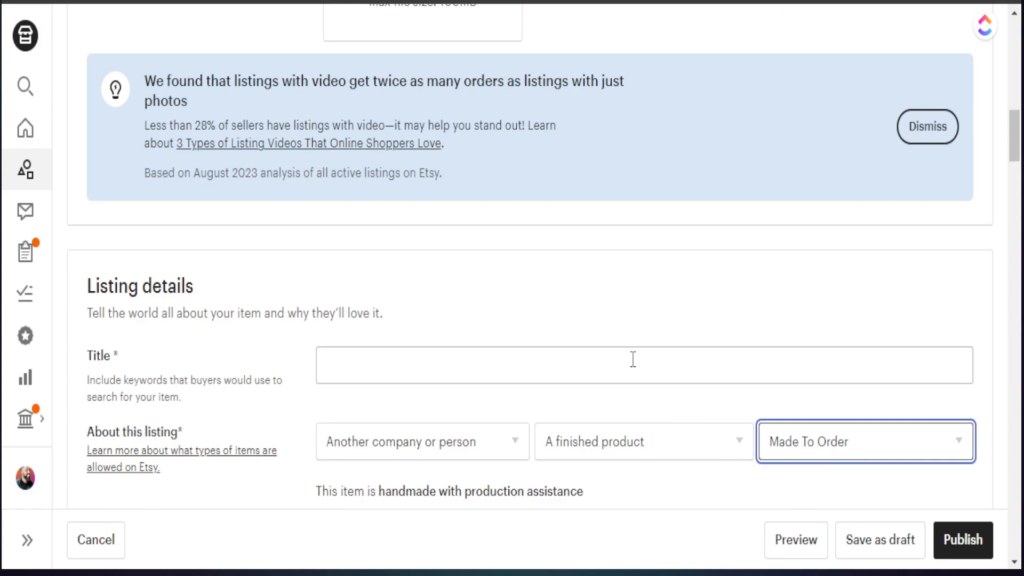
click(469, 303)
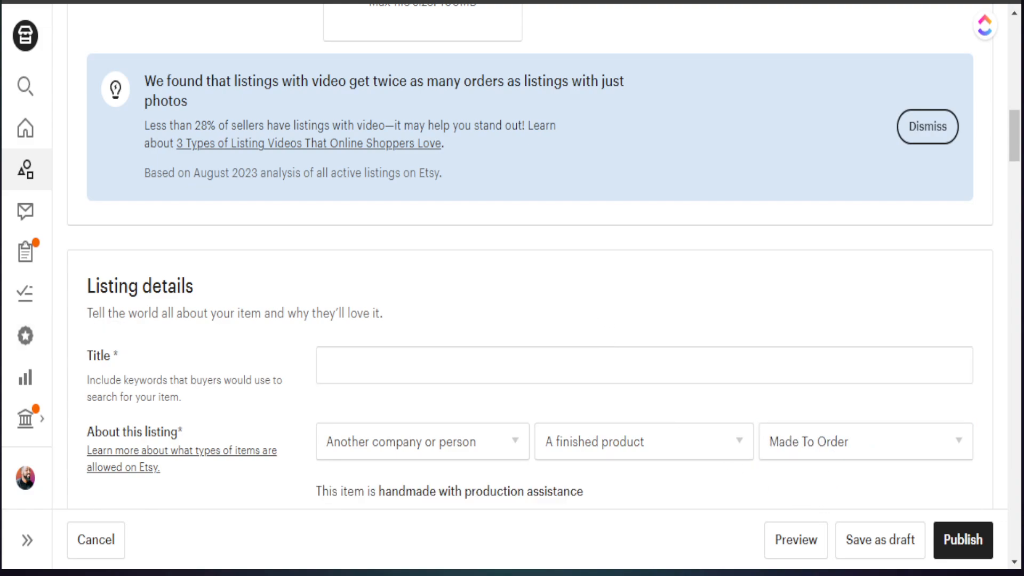
- Enter Graphic Tees as the listing's category
scroll(388, 343, down, 4)
click(384, 343)
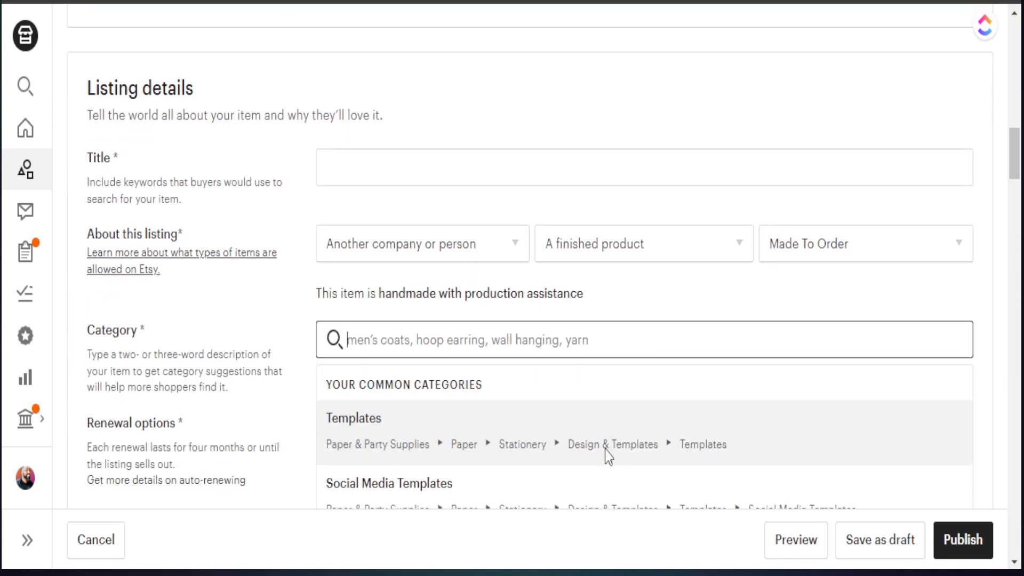
text(Graphic Tees)
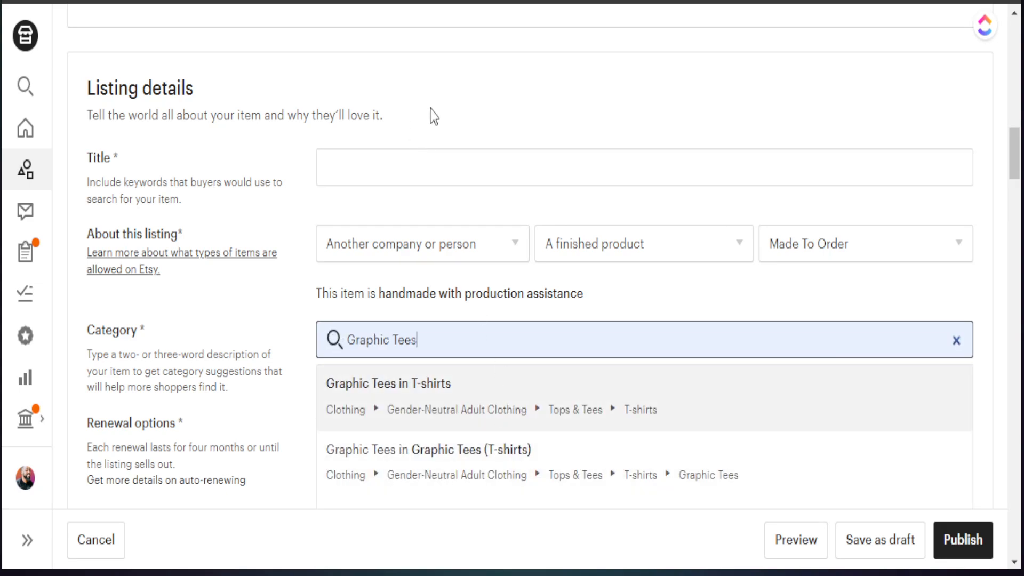
click(439, 104)
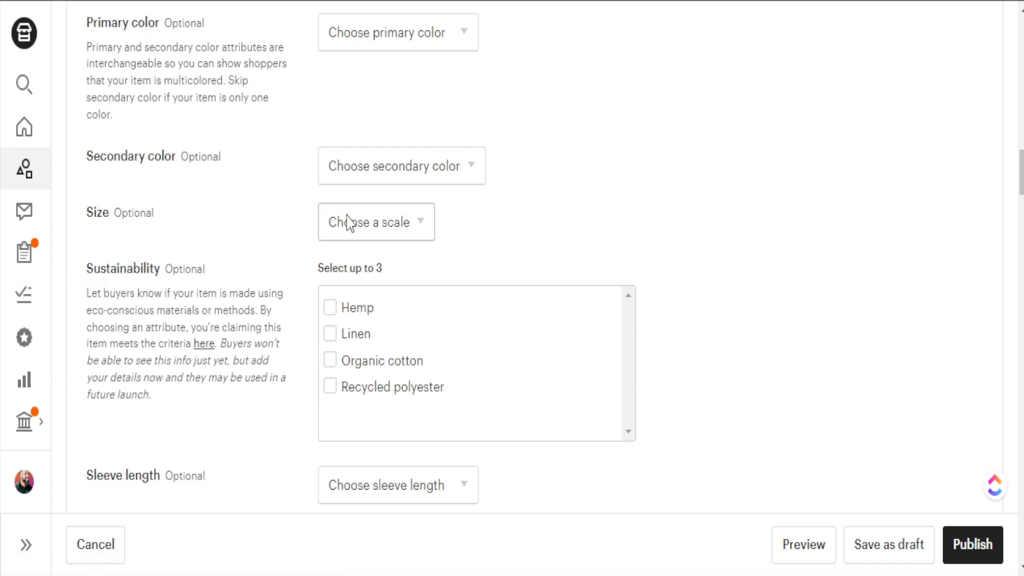
- Set the listing's size attribute to the US letter scale with the option I offer more than one
click(427, 226)
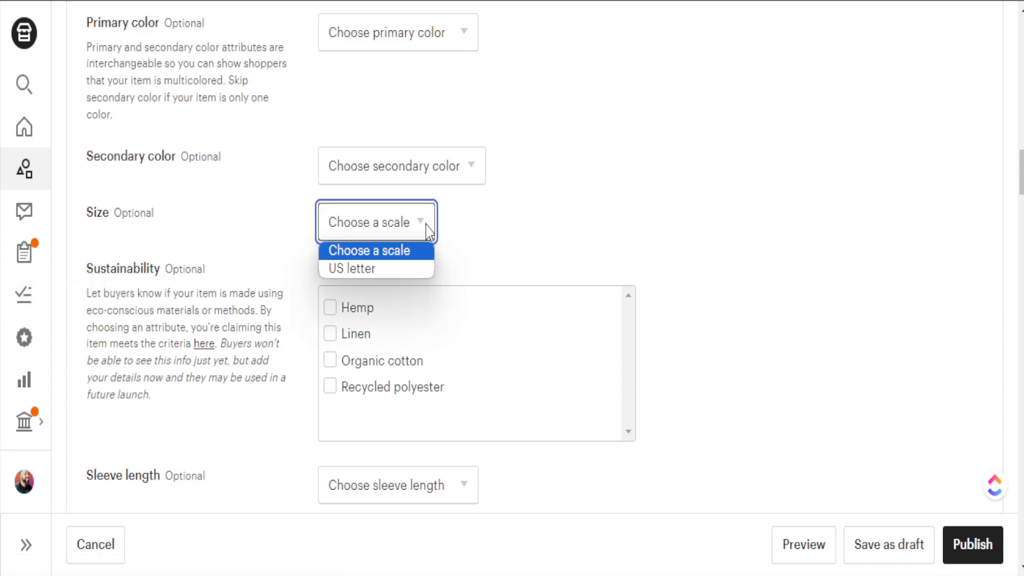
click(368, 266)
click(585, 235)
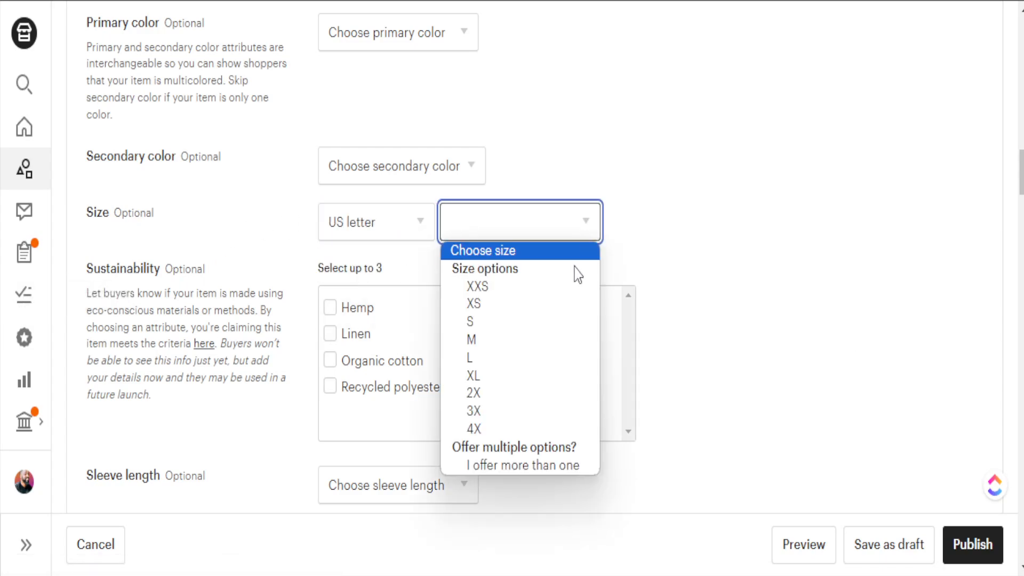
click(491, 466)
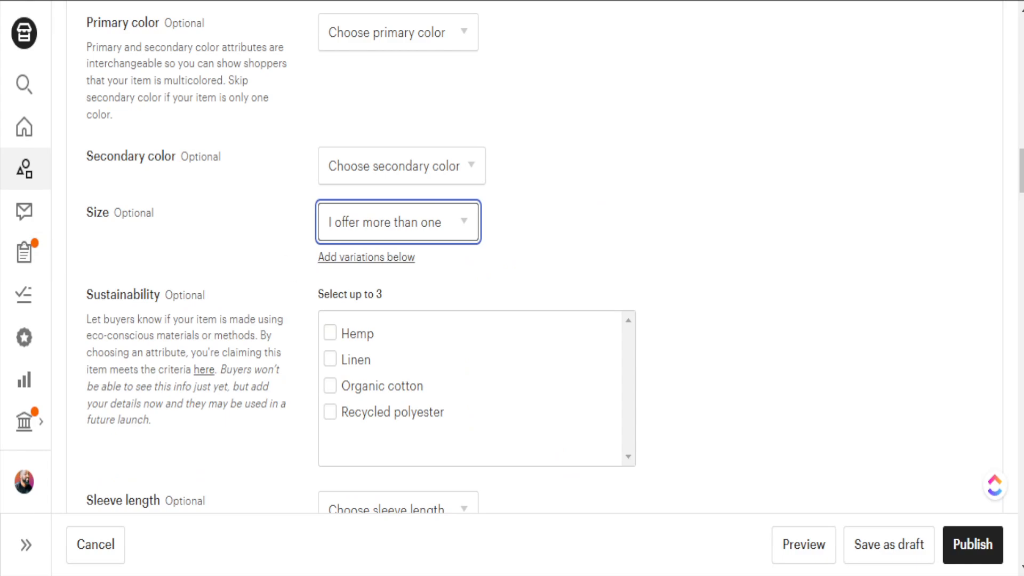
- Set the listing's sleeve length to Short sleeve and its neckline to Crew
scroll(673, 363, down, 4)
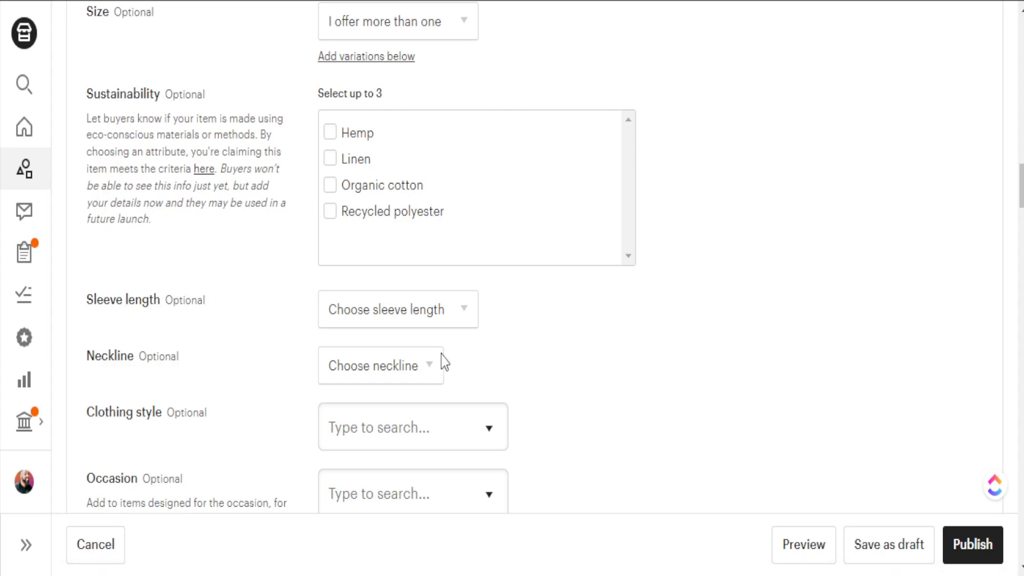
drag(154, 300, 101, 300)
drag(135, 356, 96, 356)
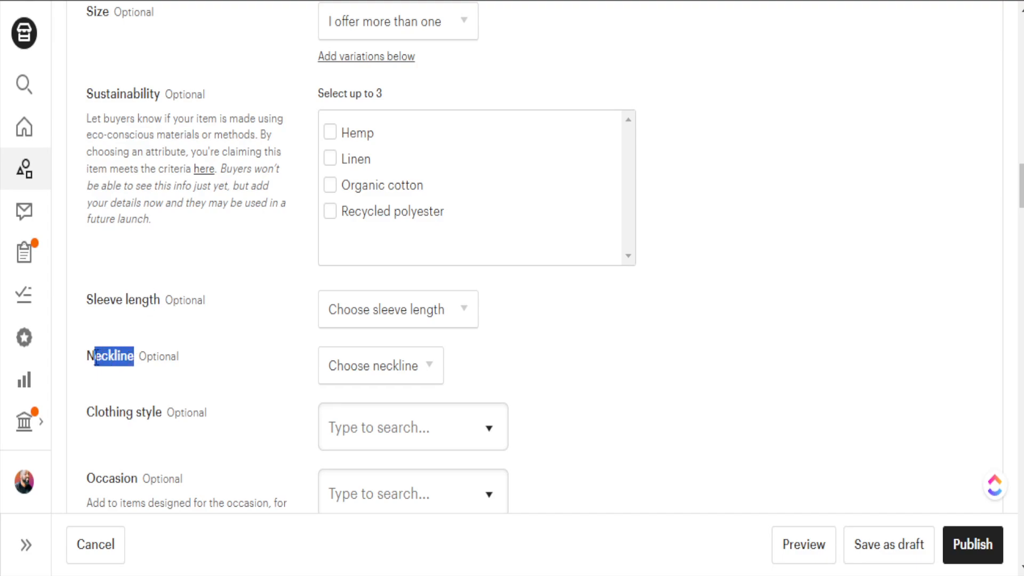
click(423, 321)
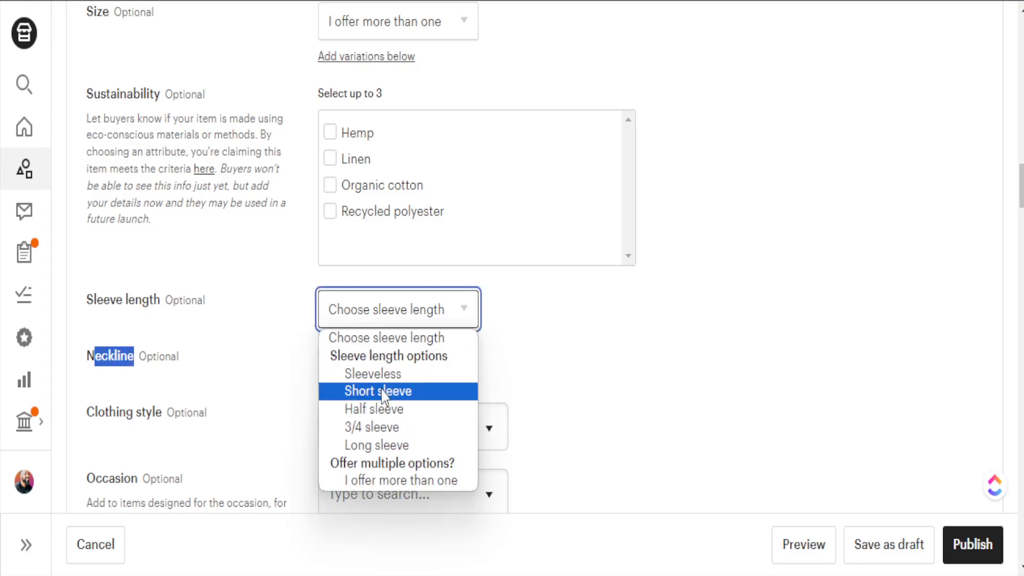
click(383, 391)
click(408, 368)
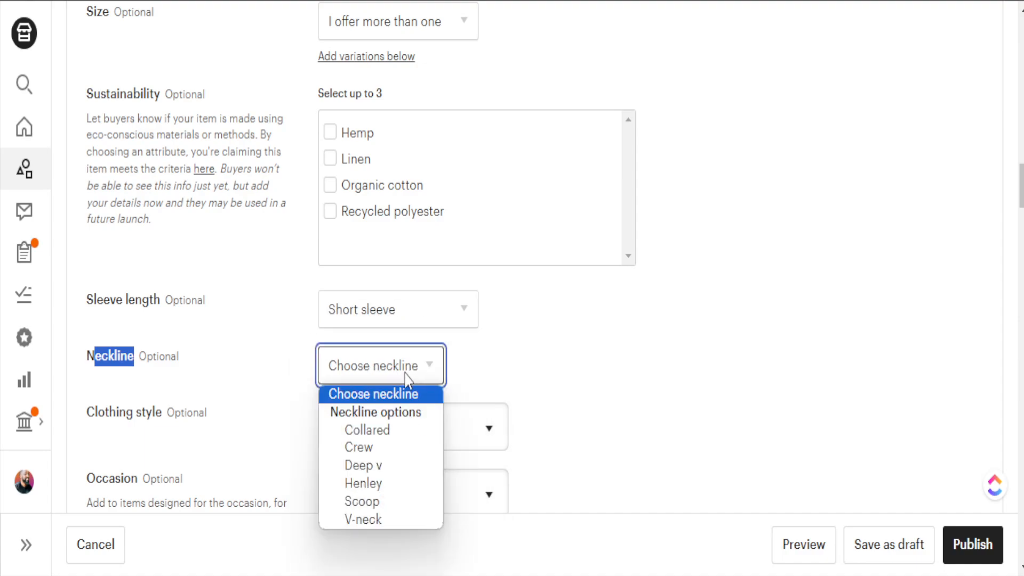
click(367, 444)
click(438, 388)
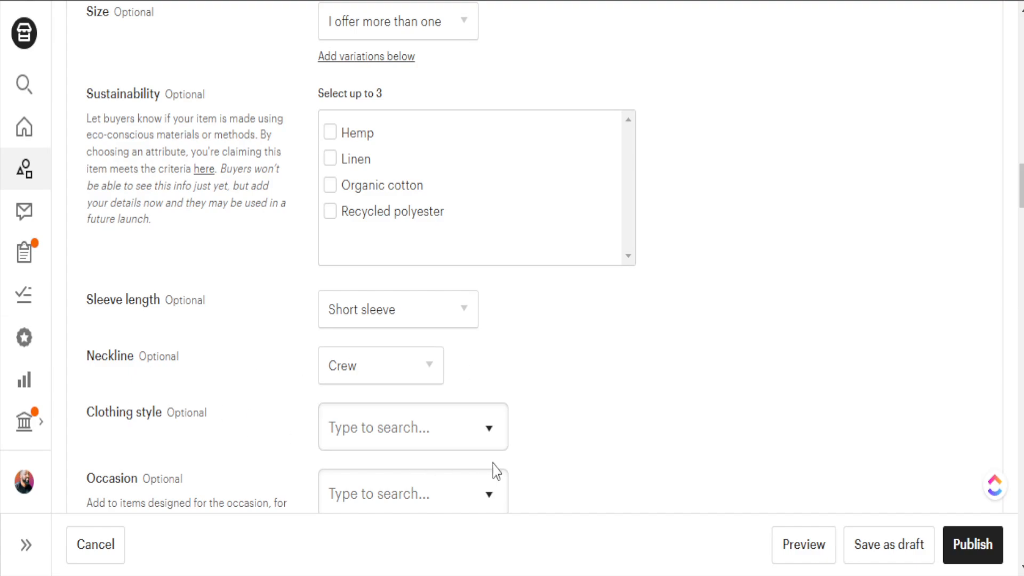
- Paste the prepared text covering how to order, processing and shipping, materials and care into the listing's description
scroll(494, 468, down, 2)
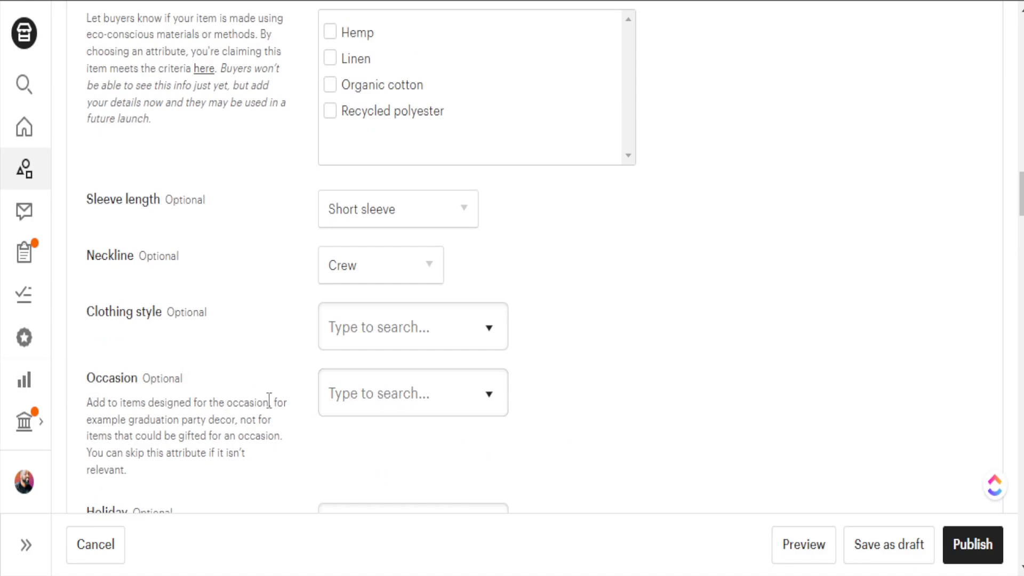
scroll(162, 407, down, 4)
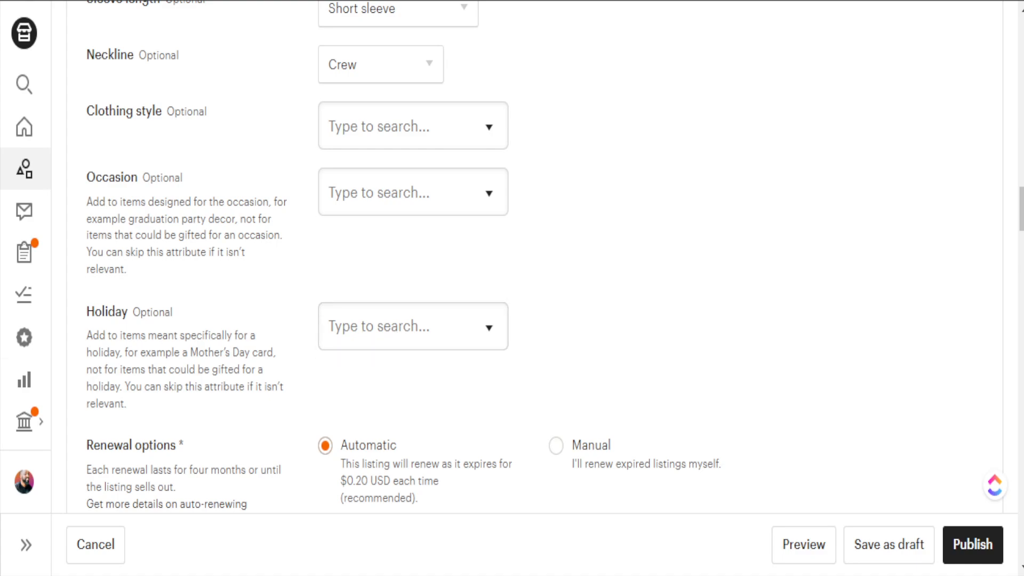
scroll(416, 405, down, 4)
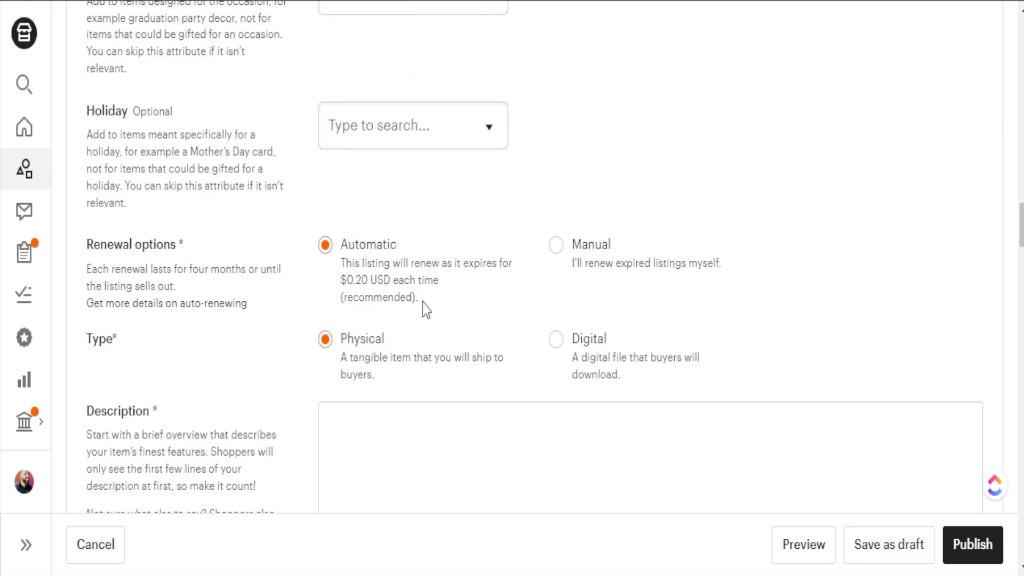
drag(421, 302, 340, 277)
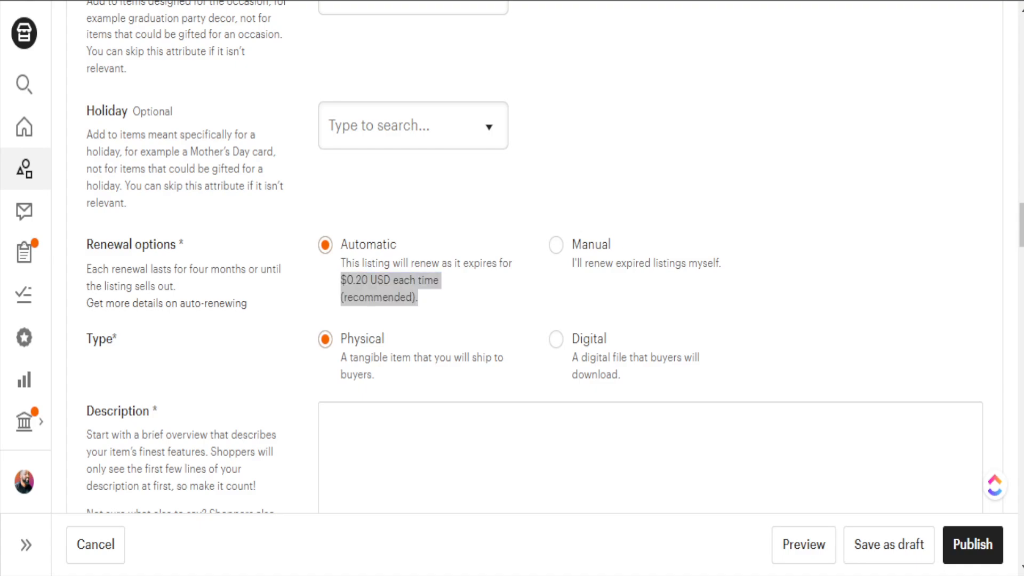
click(656, 309)
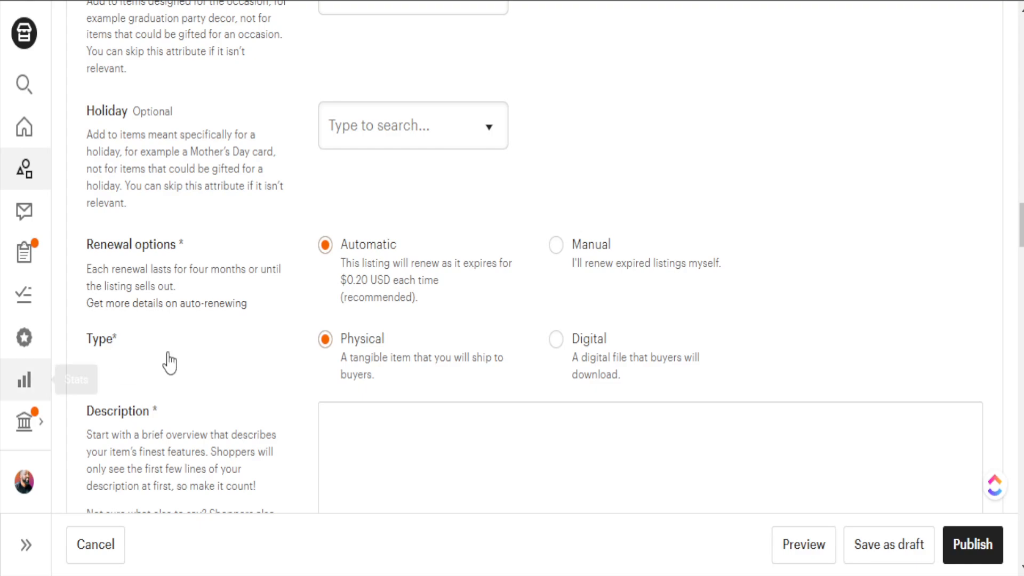
scroll(386, 340, down, 4)
click(391, 282)
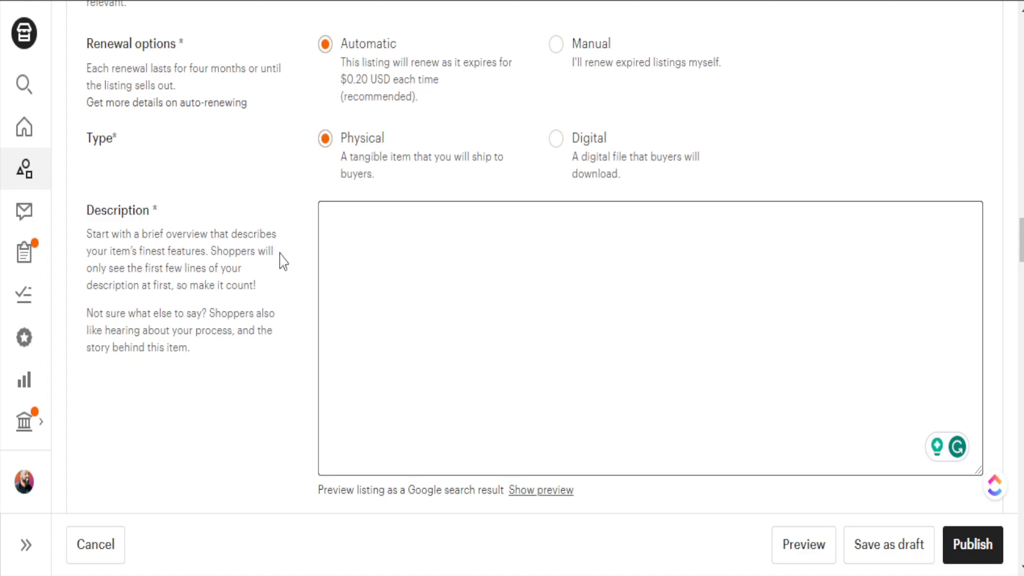
key(ctrl+v)
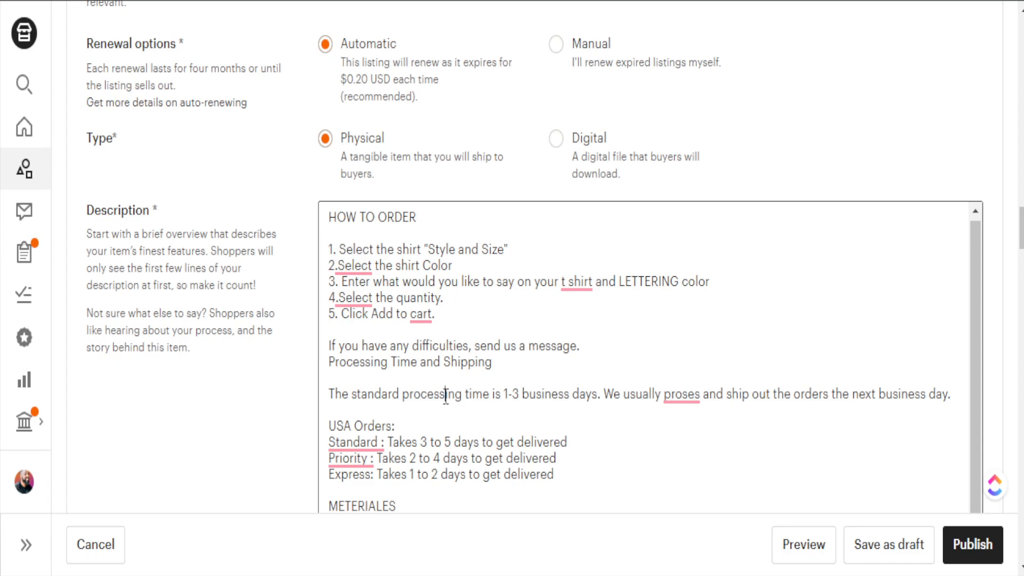
- Review the pasted description and insert two blank lines above its HOW TO ORDER heading
scroll(406, 394, down, 2)
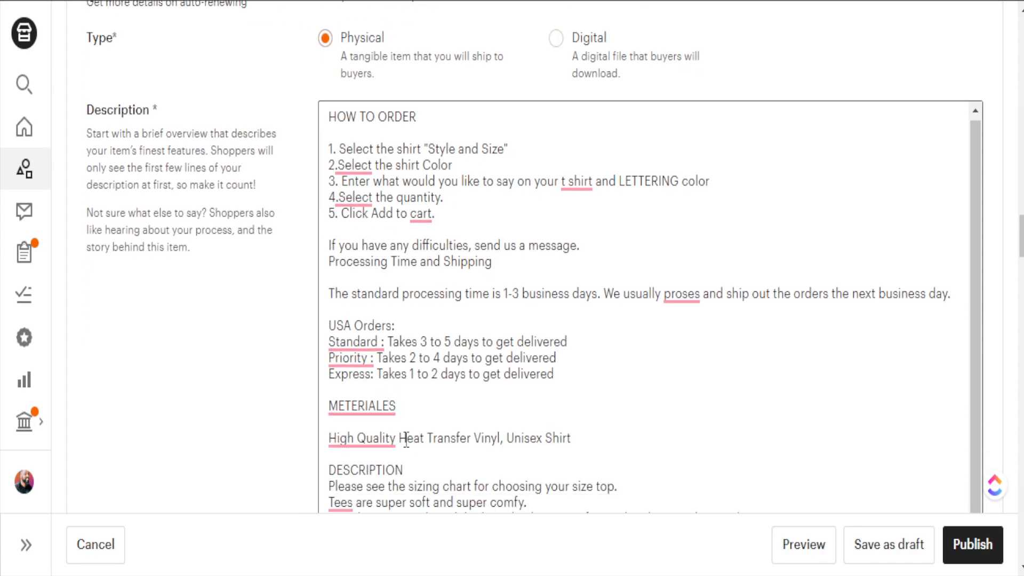
scroll(344, 437, down, 4)
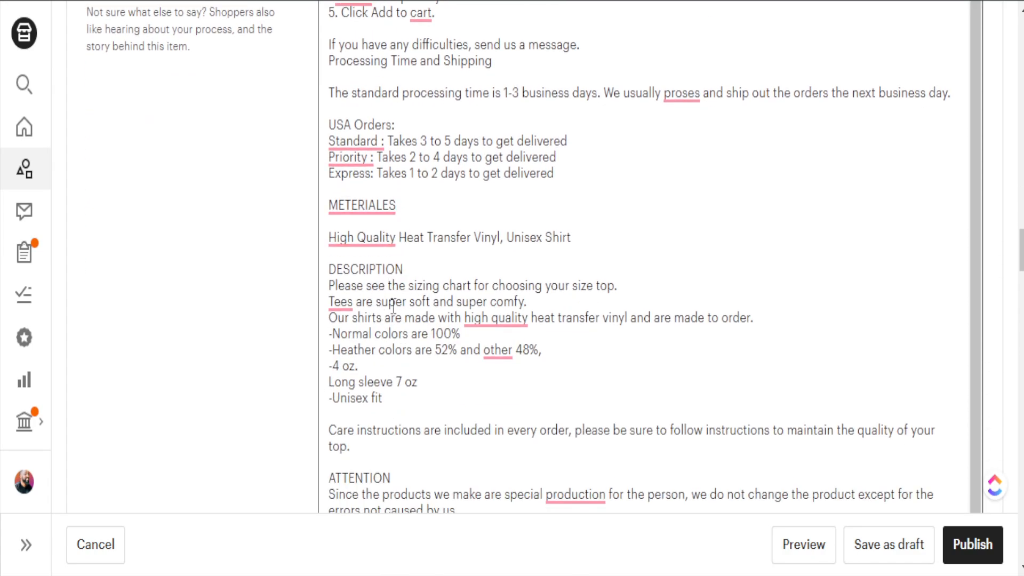
scroll(422, 401, down, 4)
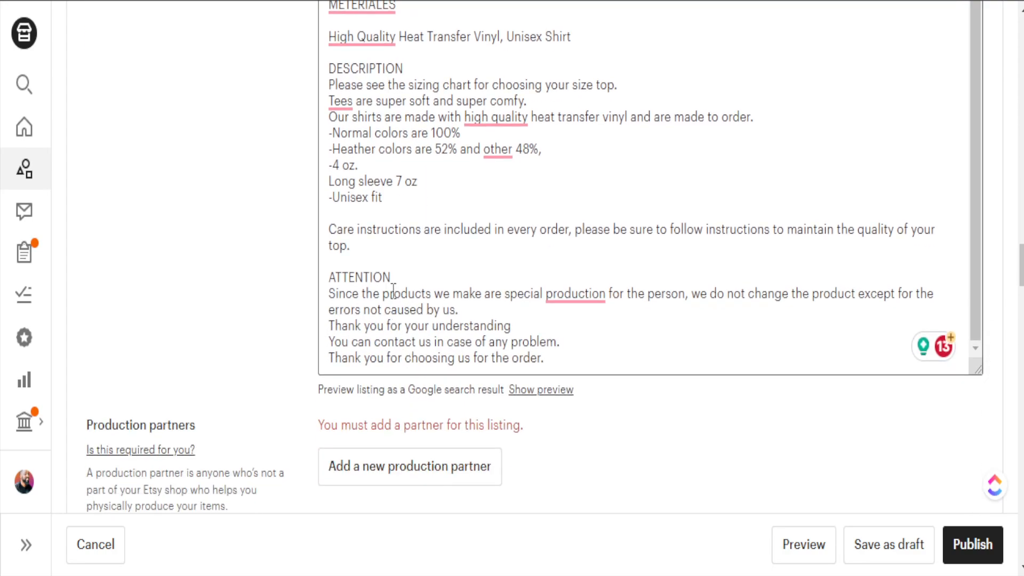
scroll(304, 348, up, 8)
scroll(304, 348, up, 4)
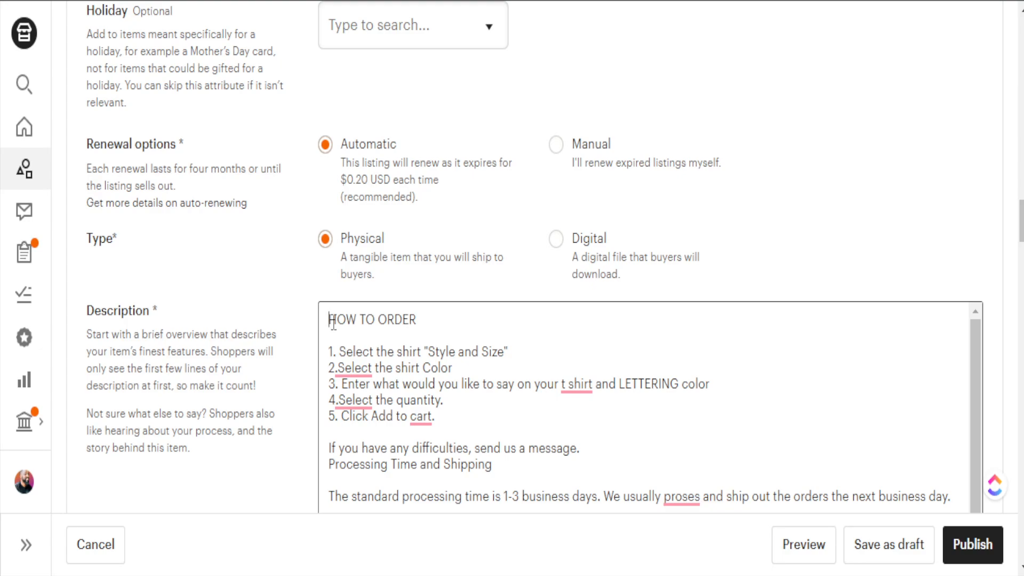
key(Return)
key(Return)
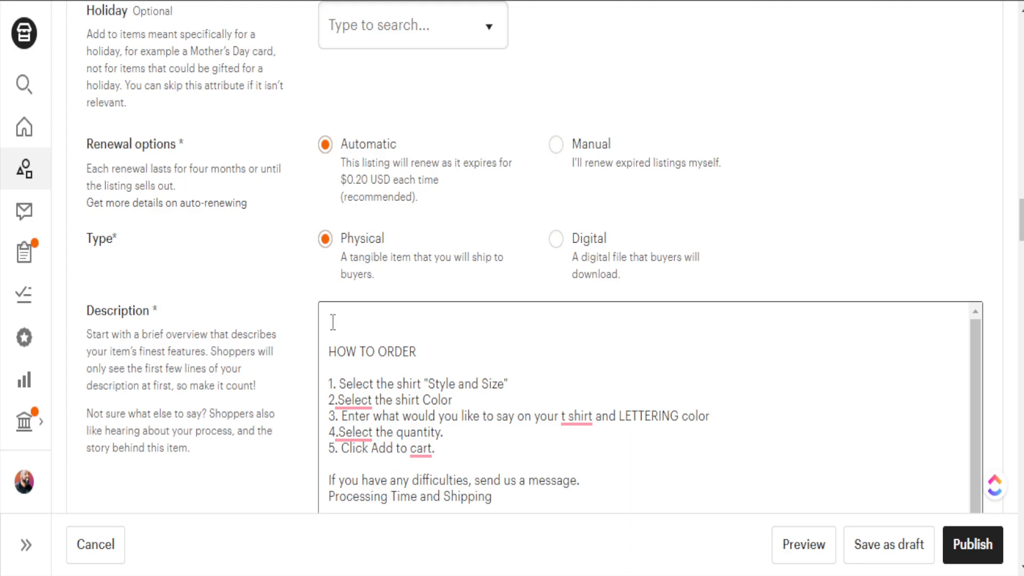
- Set the listing's quantity to 999 in the inventory and pricing section
scroll(346, 95, down, 10)
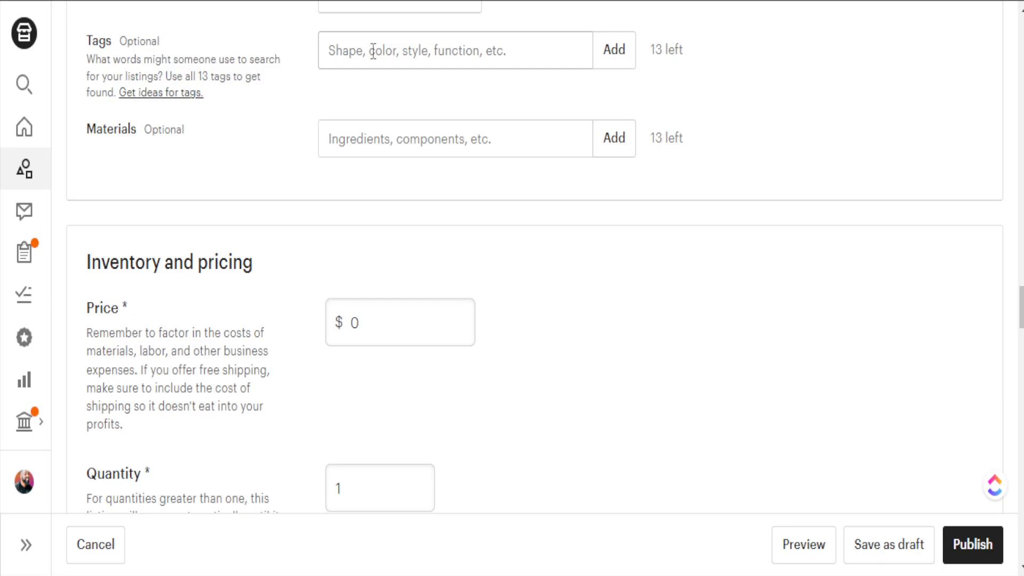
scroll(274, 107, down, 2)
scroll(259, 109, up, 2)
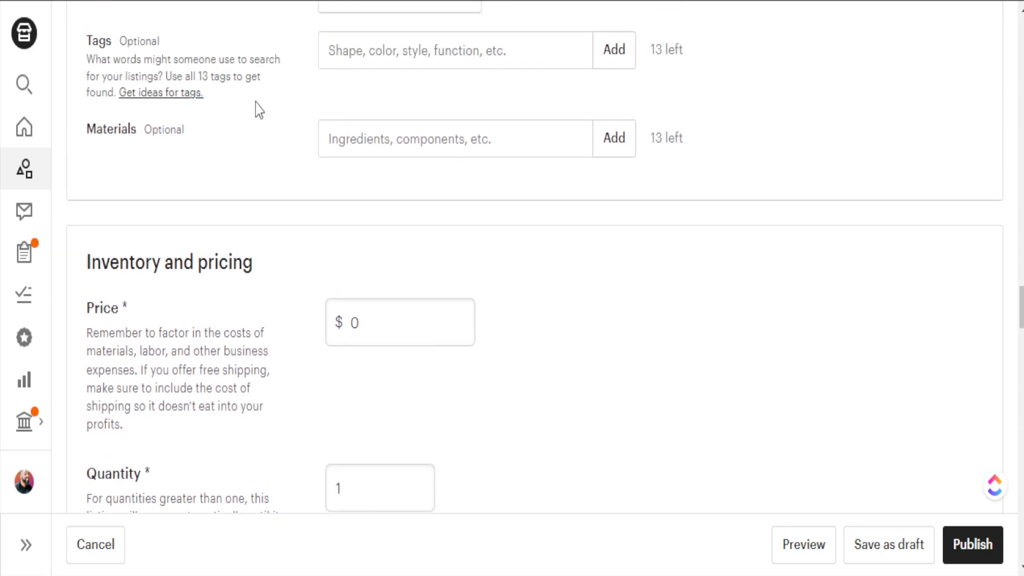
click(358, 140)
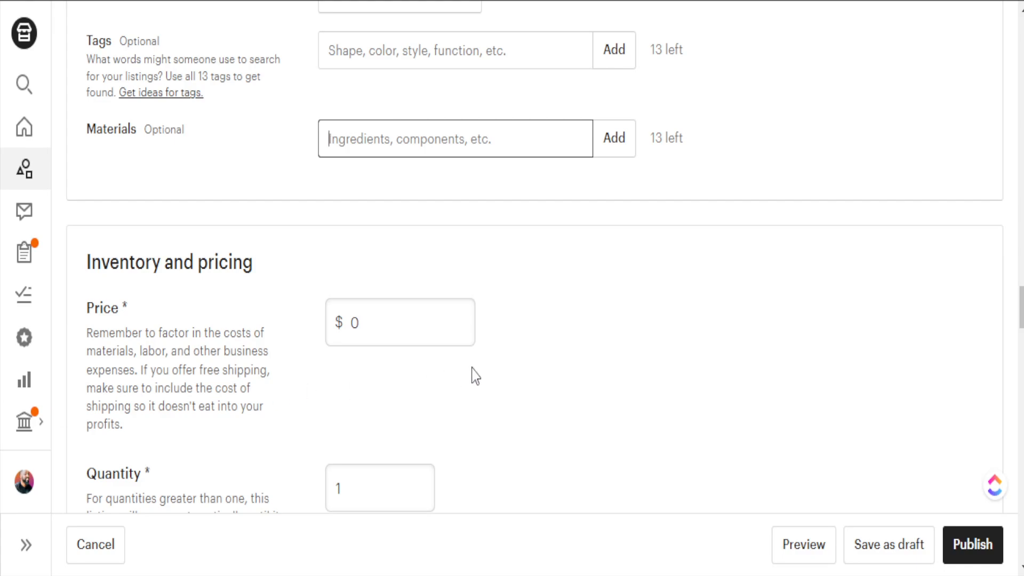
scroll(604, 429, down, 3)
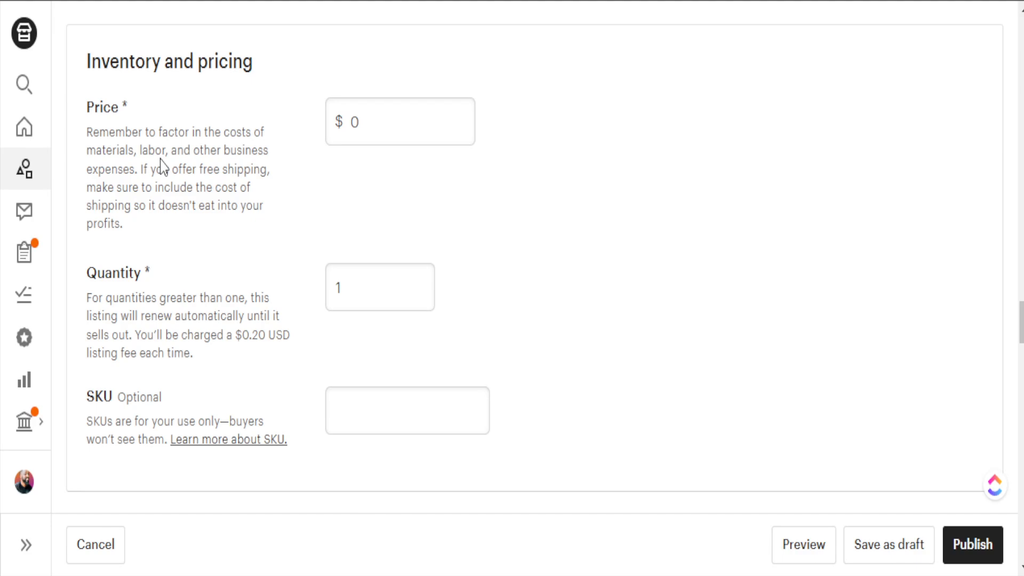
click(388, 117)
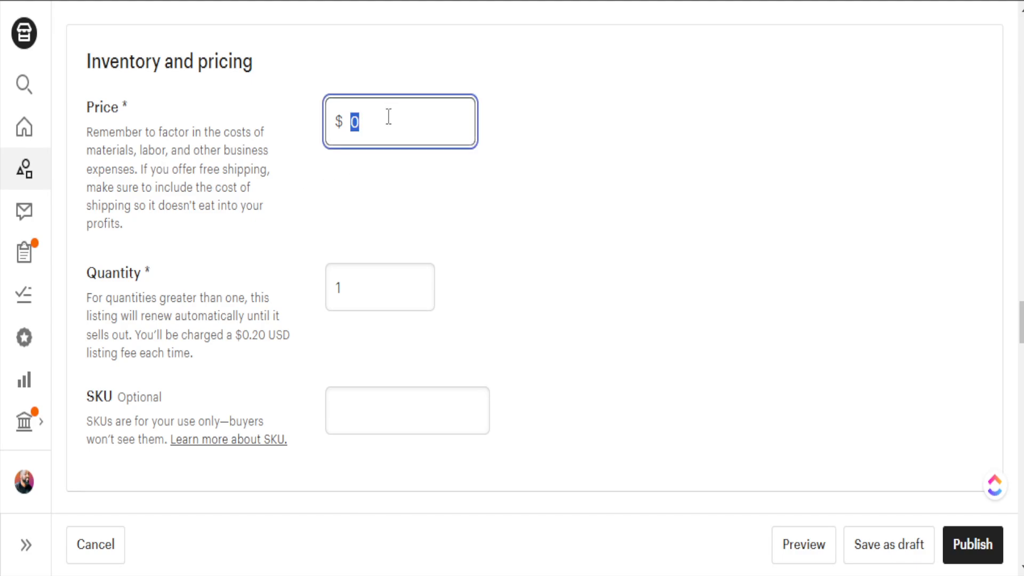
click(349, 286)
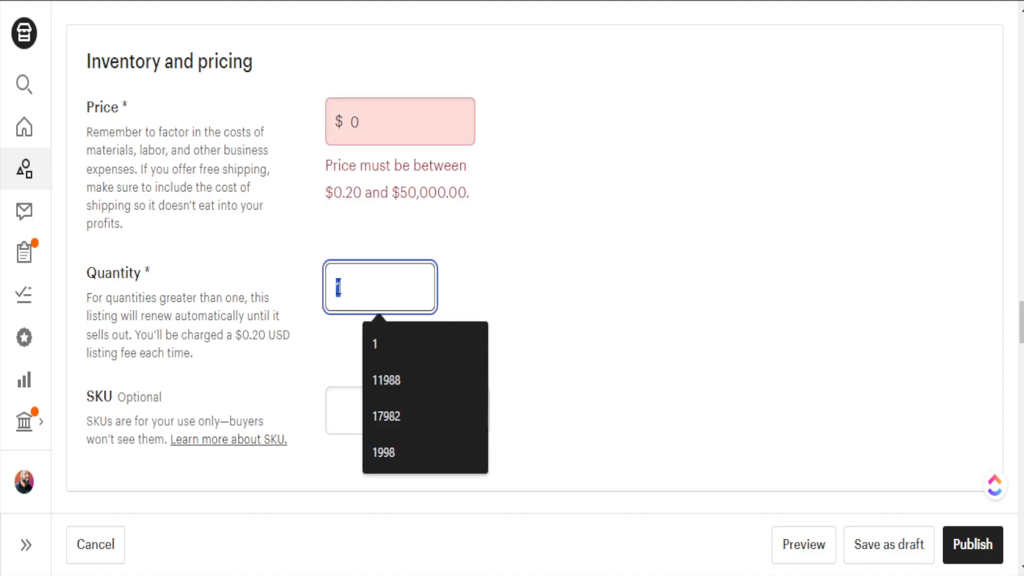
text(999)
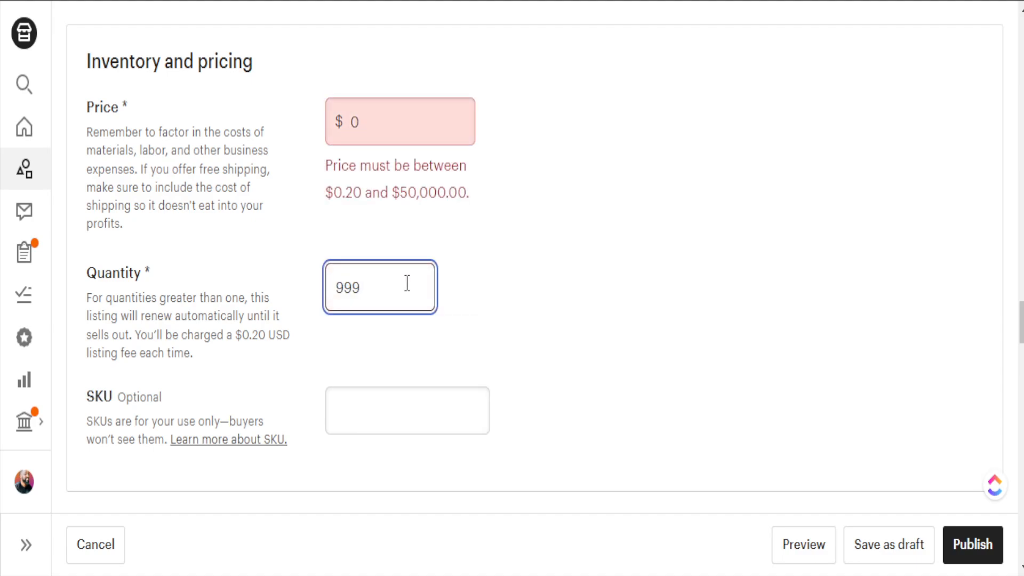
click(515, 302)
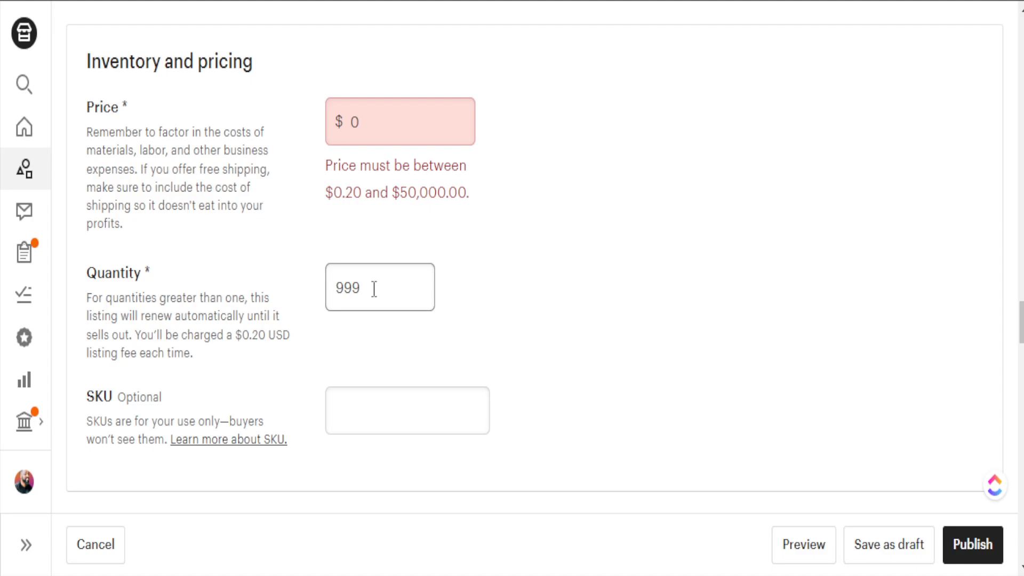
click(402, 131)
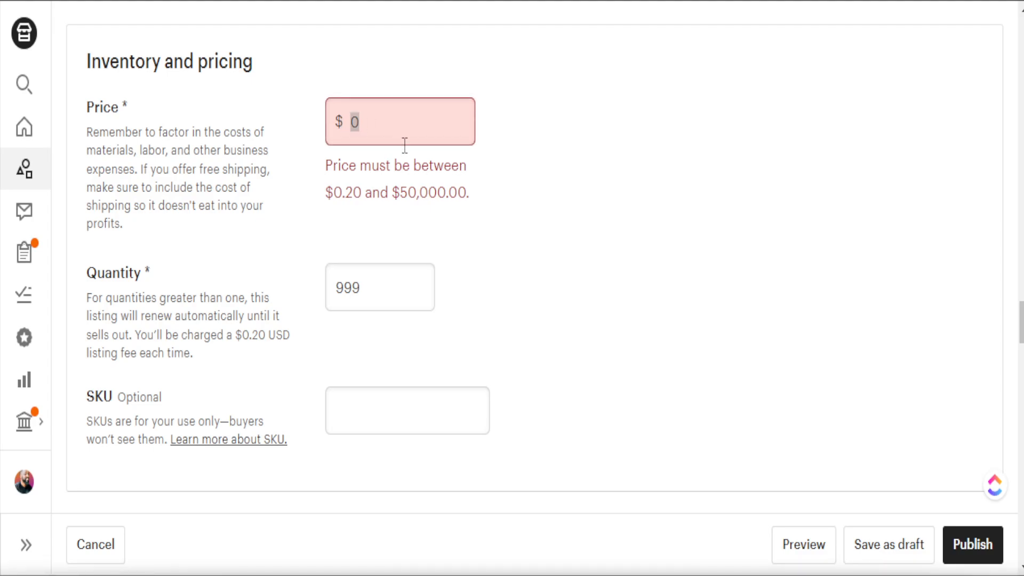
click(546, 284)
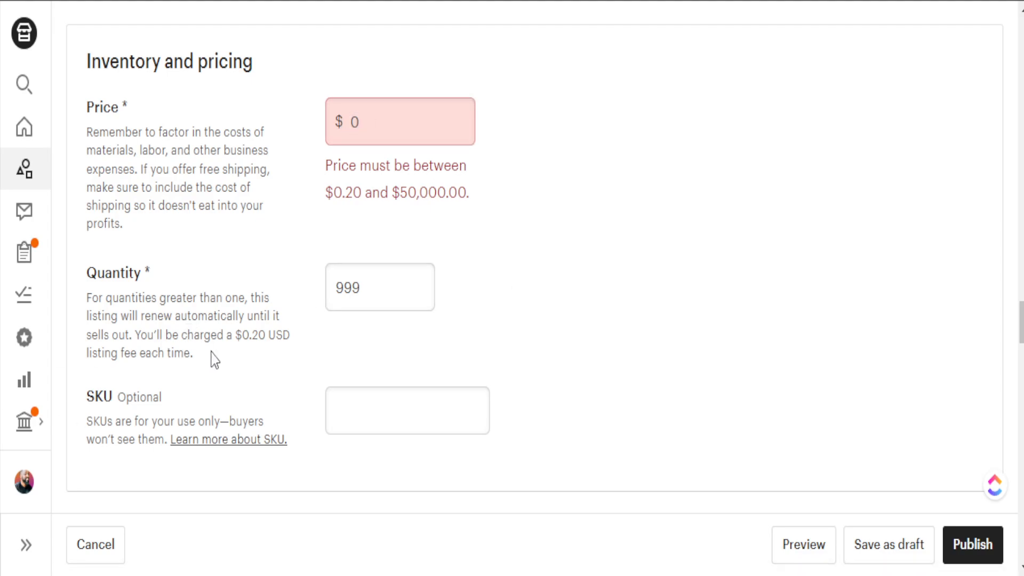
click(357, 411)
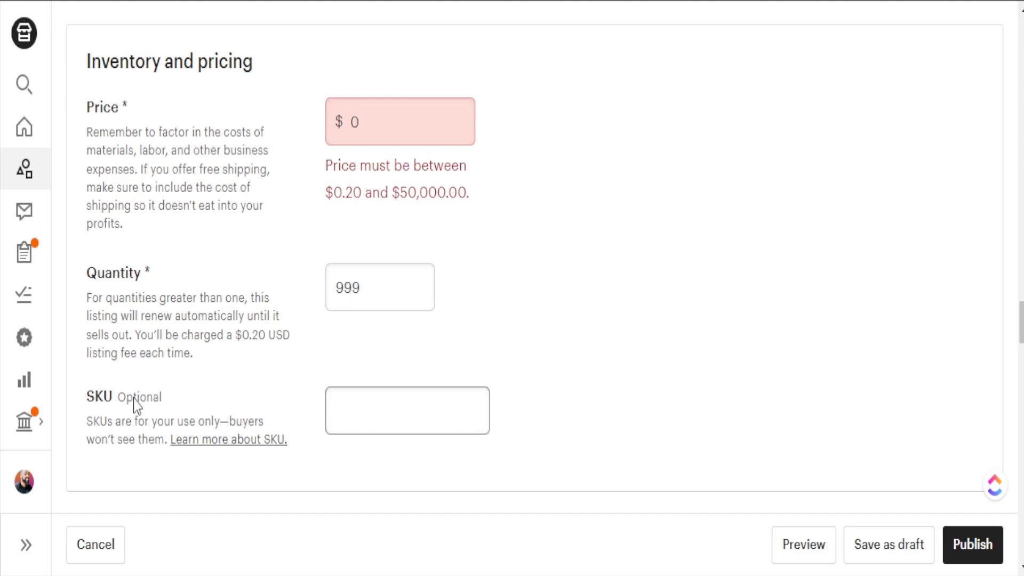
click(379, 417)
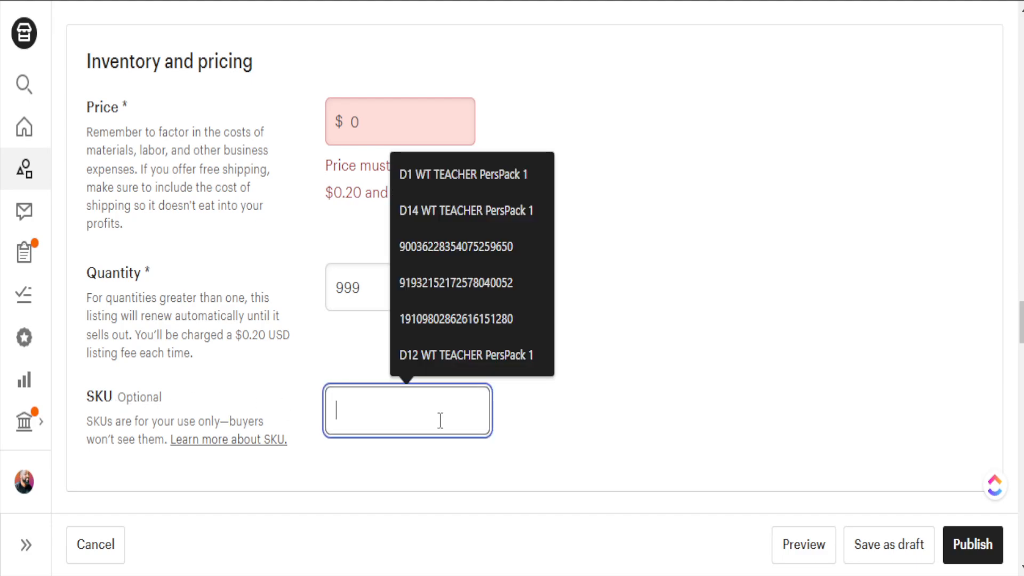
click(643, 433)
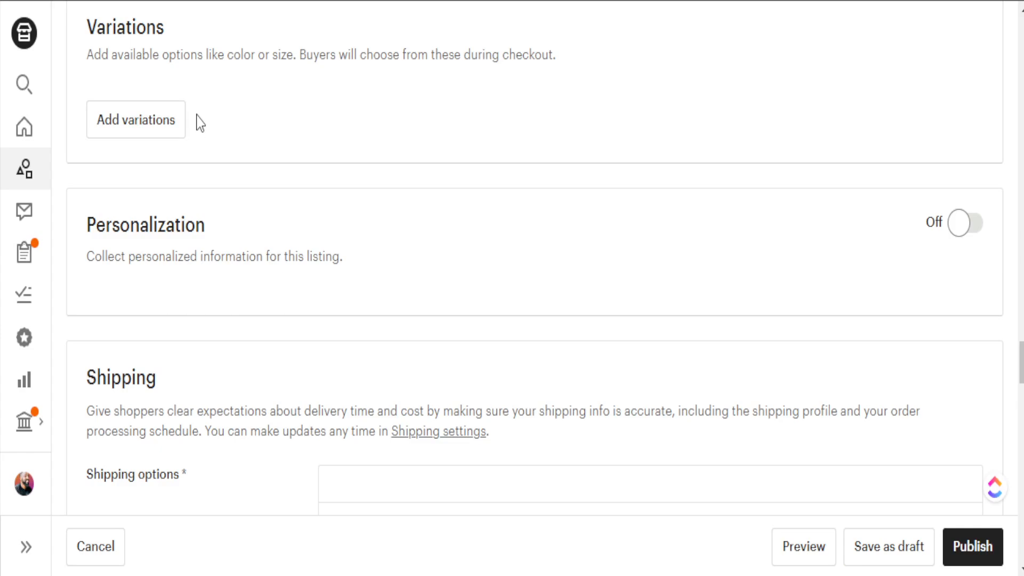
- Add Size and Primary color variations to the listing and make prices vary for each size
click(144, 127)
click(363, 298)
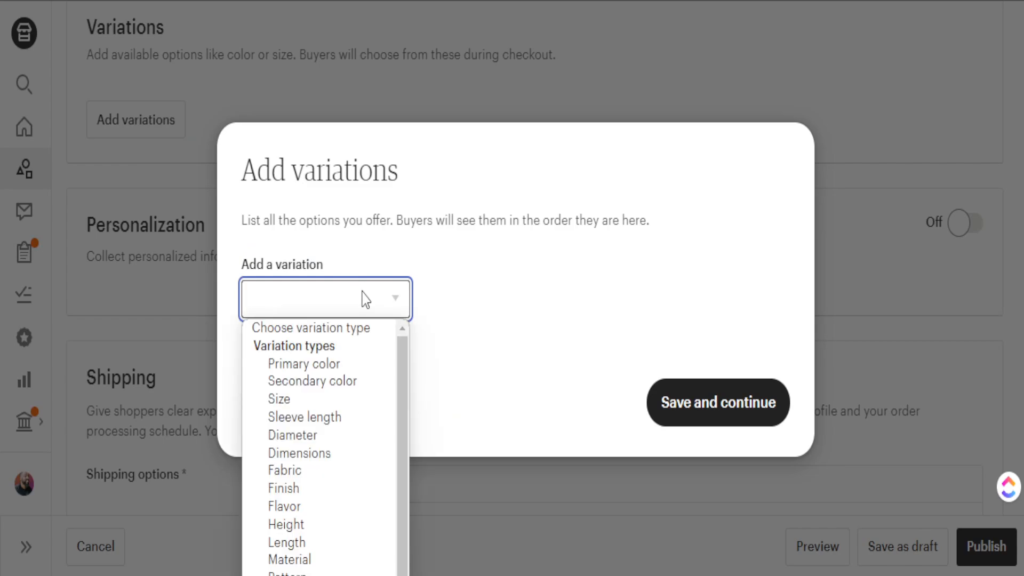
click(303, 399)
click(383, 374)
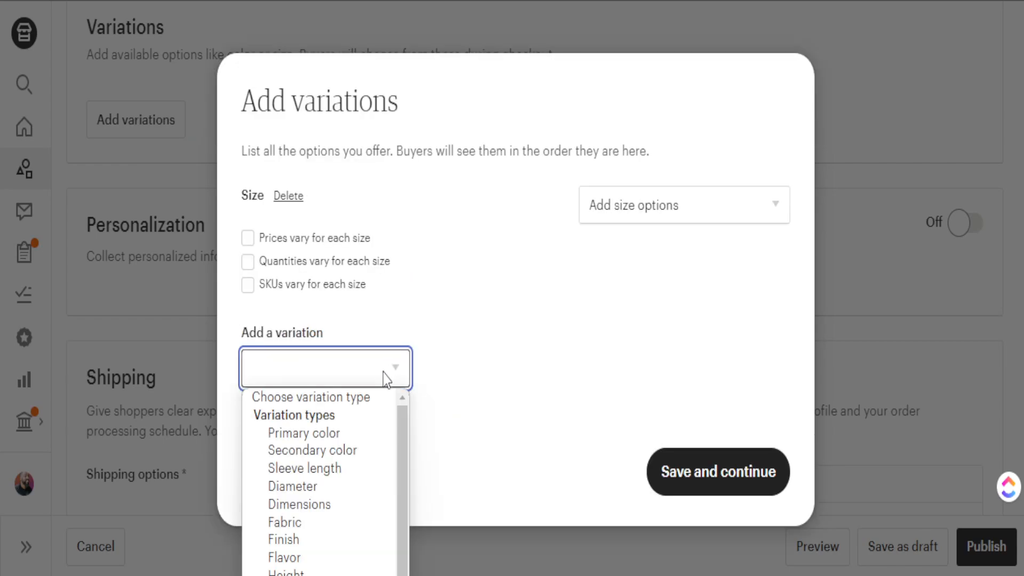
click(304, 433)
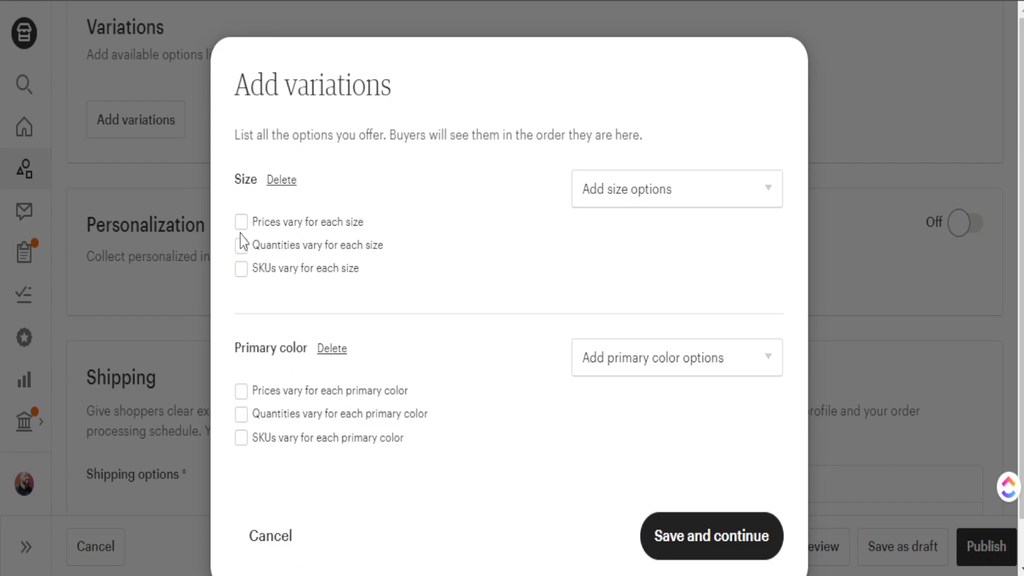
click(242, 220)
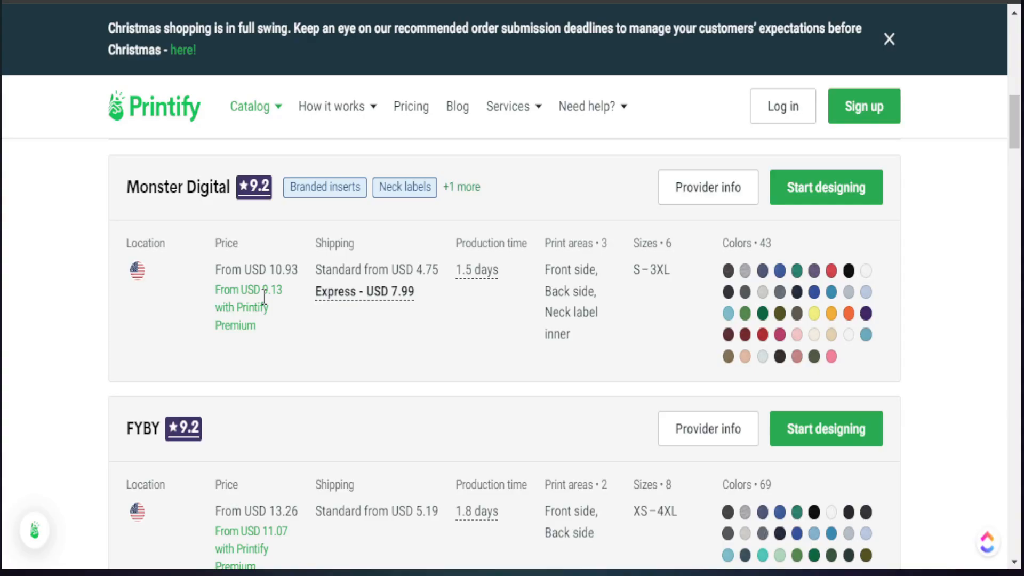
- Switch to the Printify product page and examine Monster Digital's Premium price, standard shipping cost and size range
drag(263, 289, 286, 306)
drag(441, 272, 417, 272)
drag(673, 273, 634, 281)
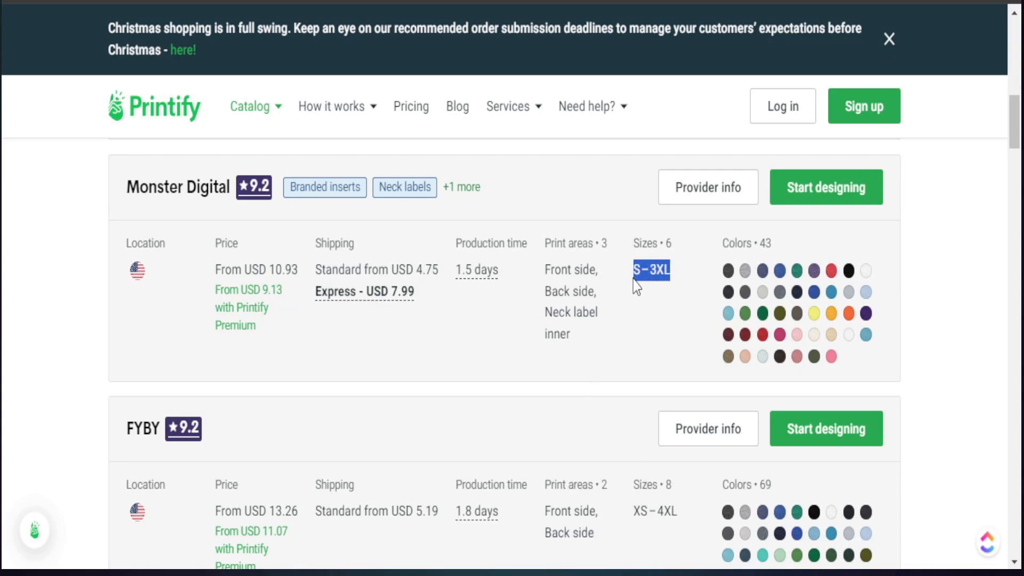
- Add the size options S, M, L, XL, 2X and 3X US letter to the listing's Size variation
drag(721, 246, 777, 256)
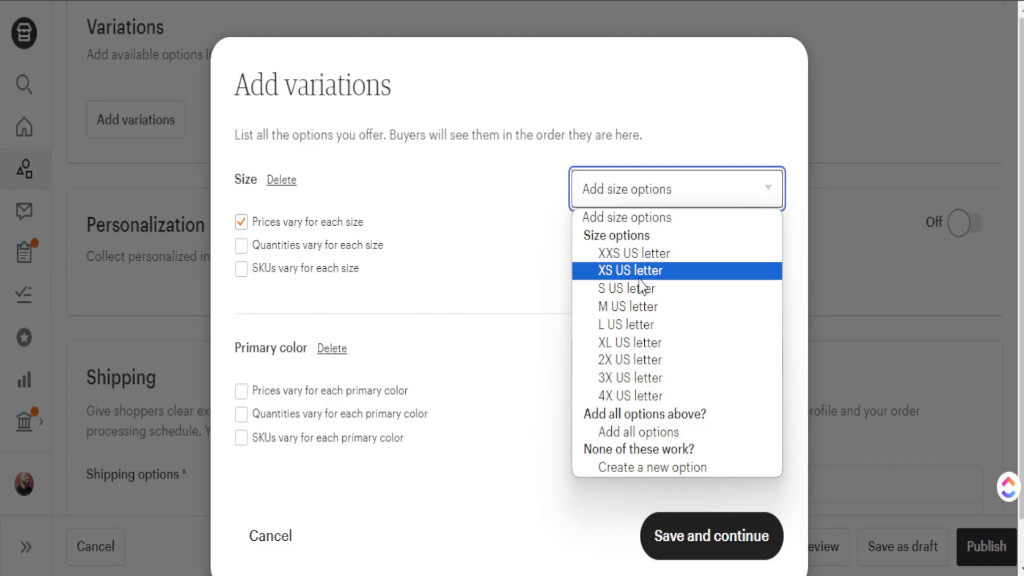
click(626, 288)
click(632, 202)
click(619, 287)
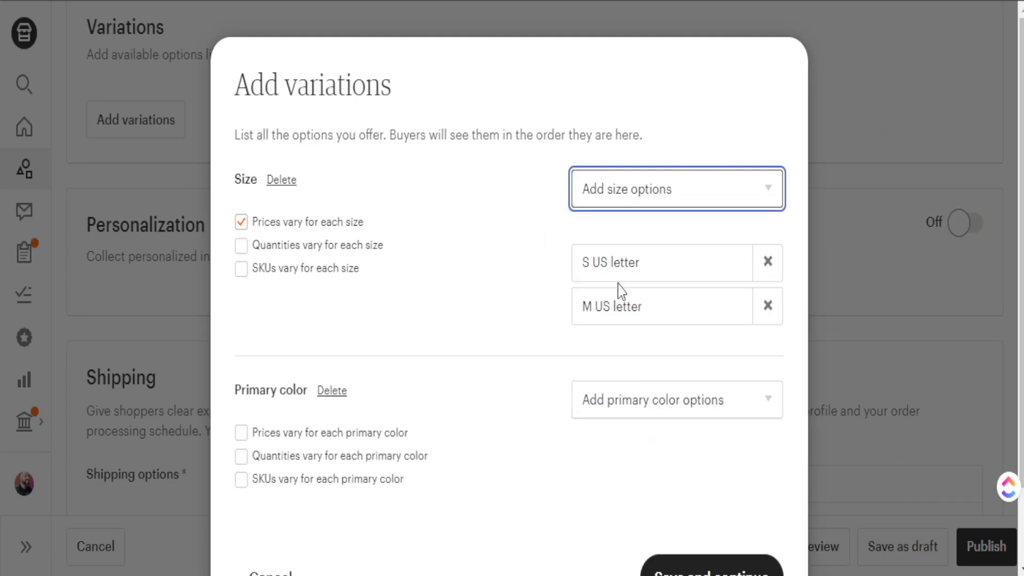
click(632, 203)
click(619, 288)
click(630, 202)
click(625, 265)
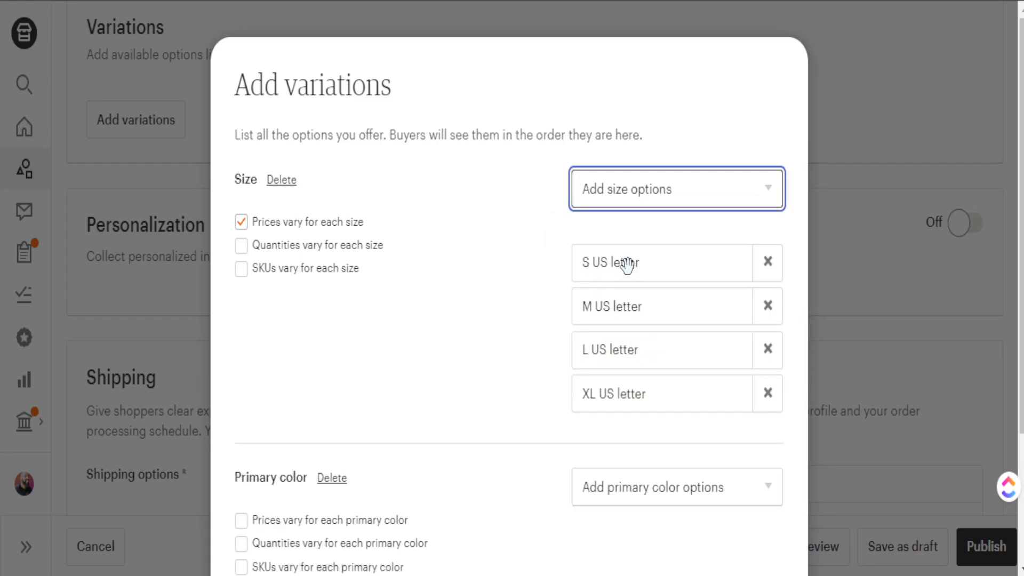
click(630, 203)
click(625, 288)
click(626, 203)
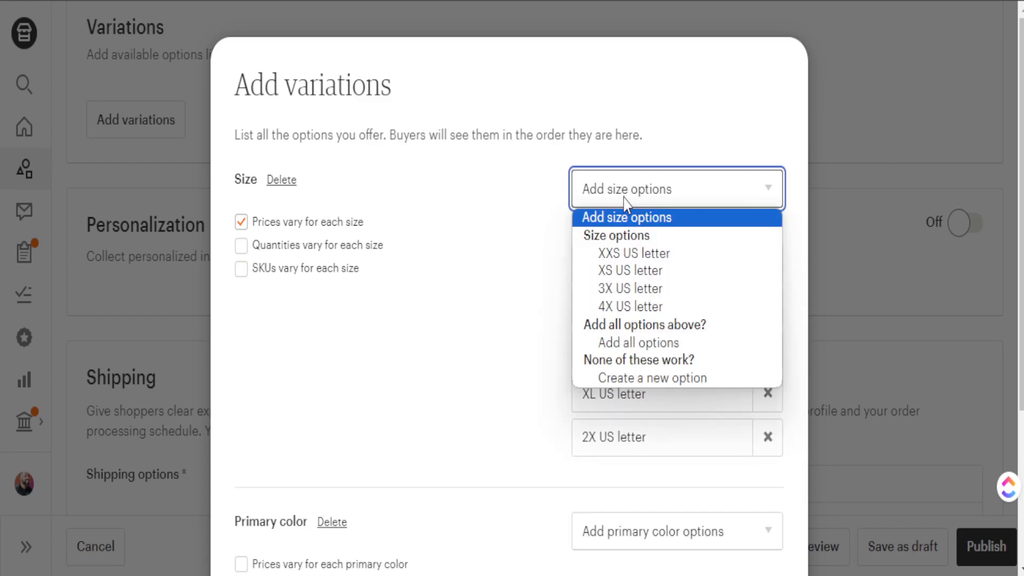
click(619, 288)
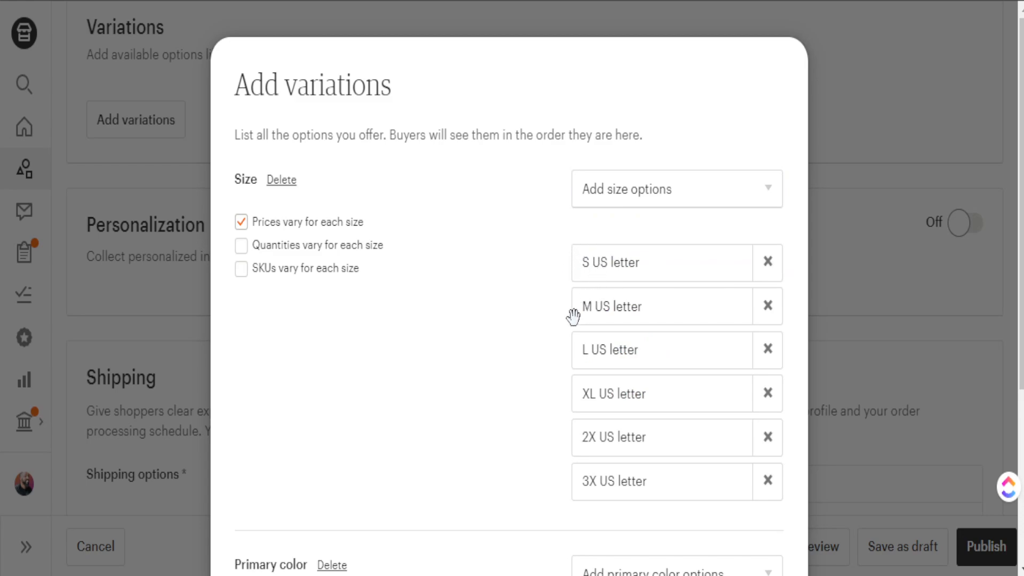
- Add Black and White as options of the Primary color variation
scroll(462, 348, down, 3)
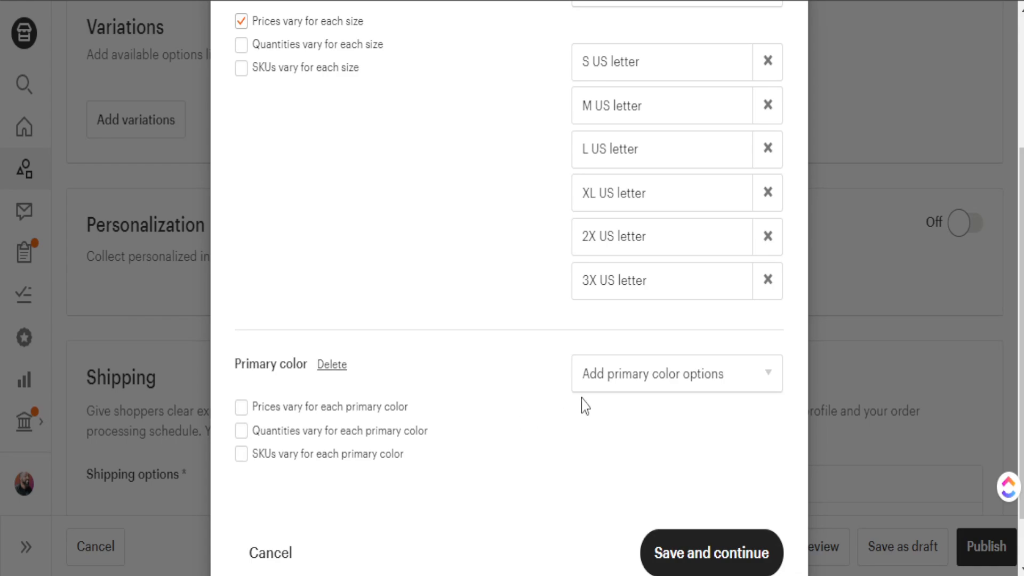
click(590, 375)
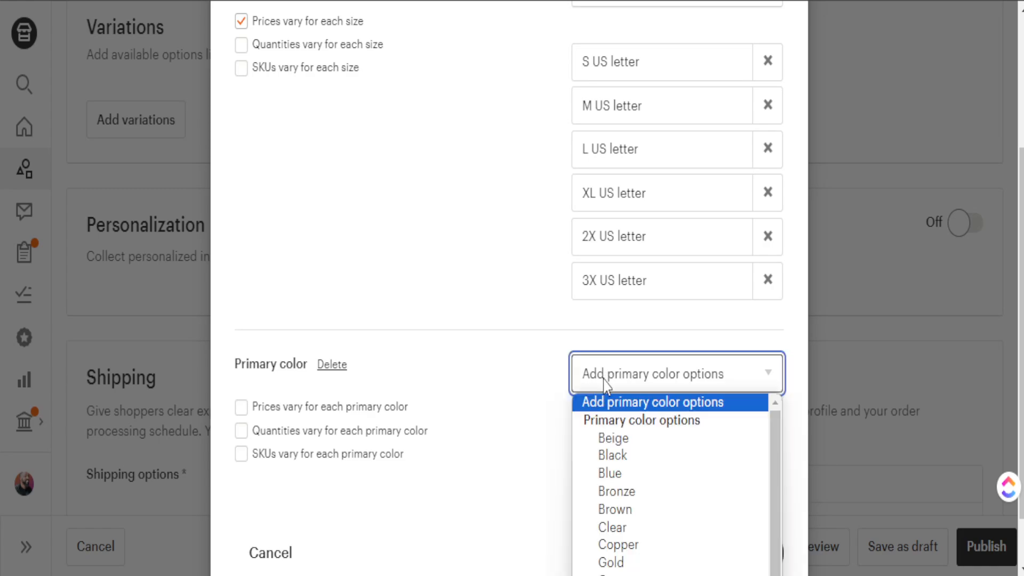
click(619, 455)
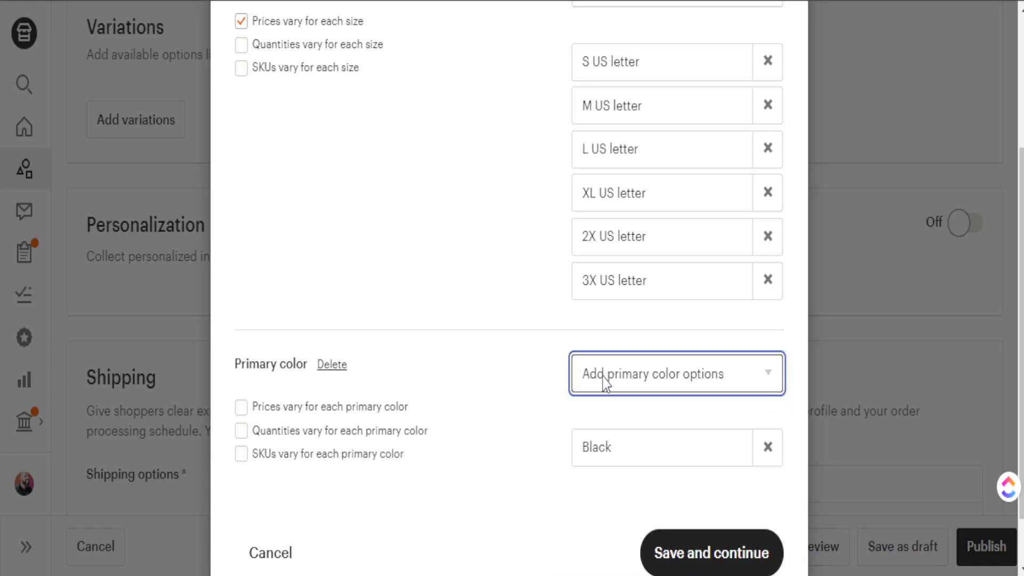
click(603, 383)
click(608, 575)
- Create the custom primary color options Dark Heather Grey and Heather Mauve
click(608, 374)
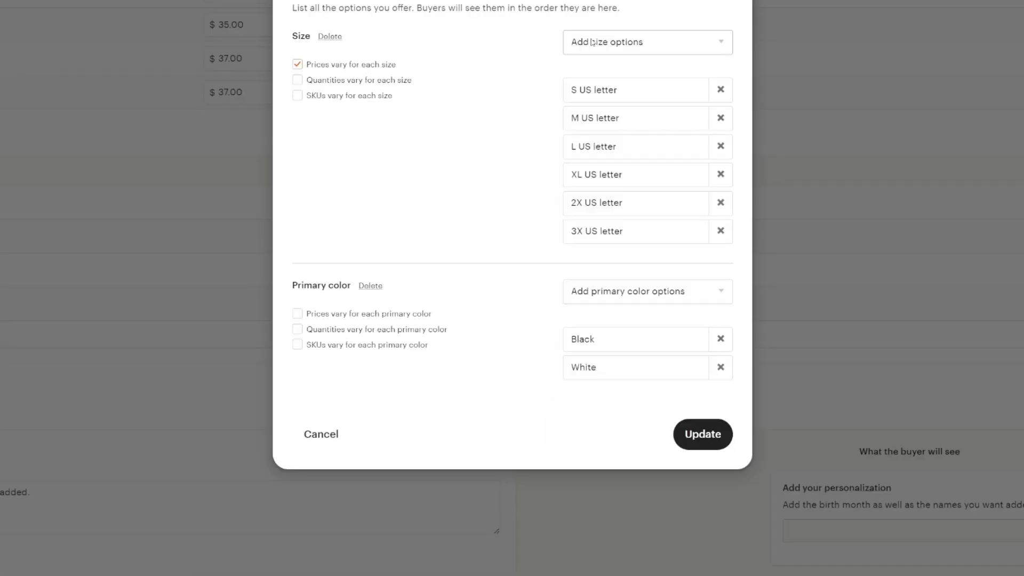
click(726, 293)
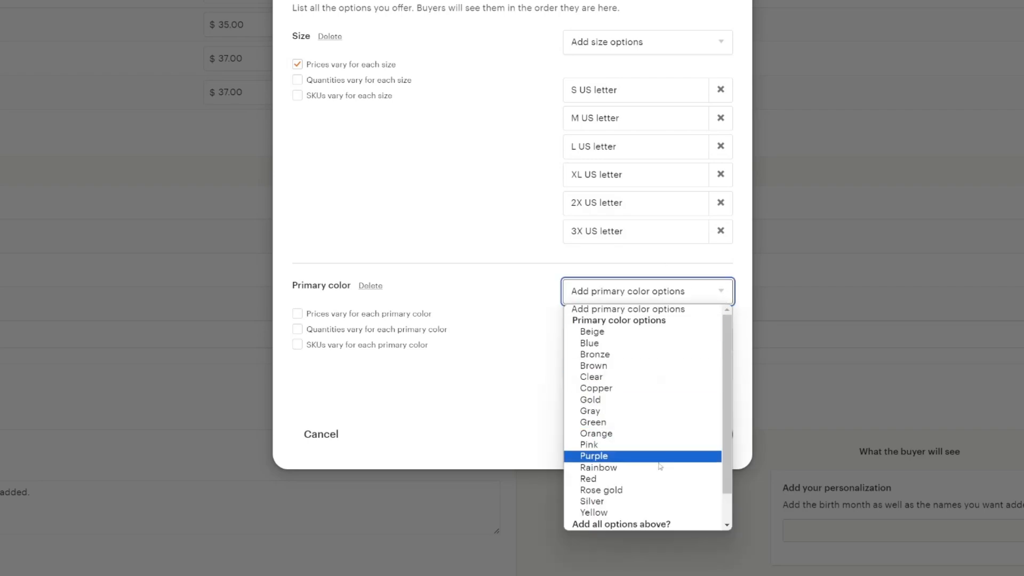
scroll(619, 503, down, 1)
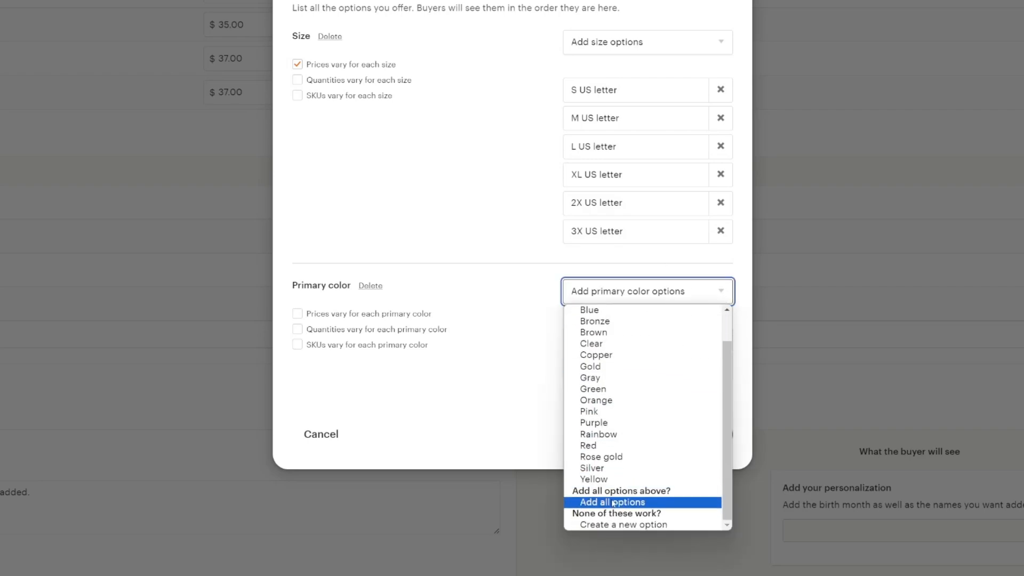
click(647, 525)
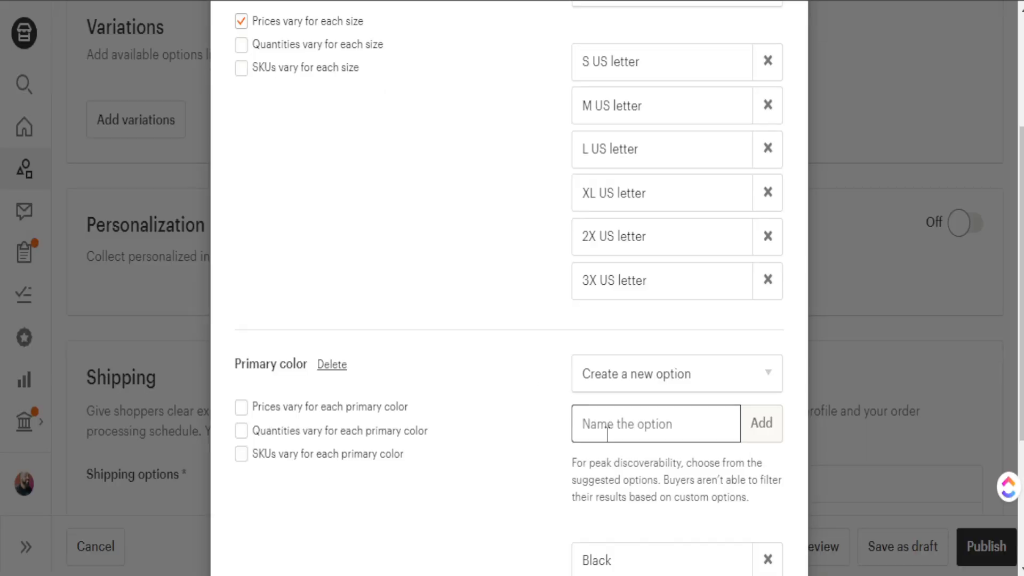
text(Da)
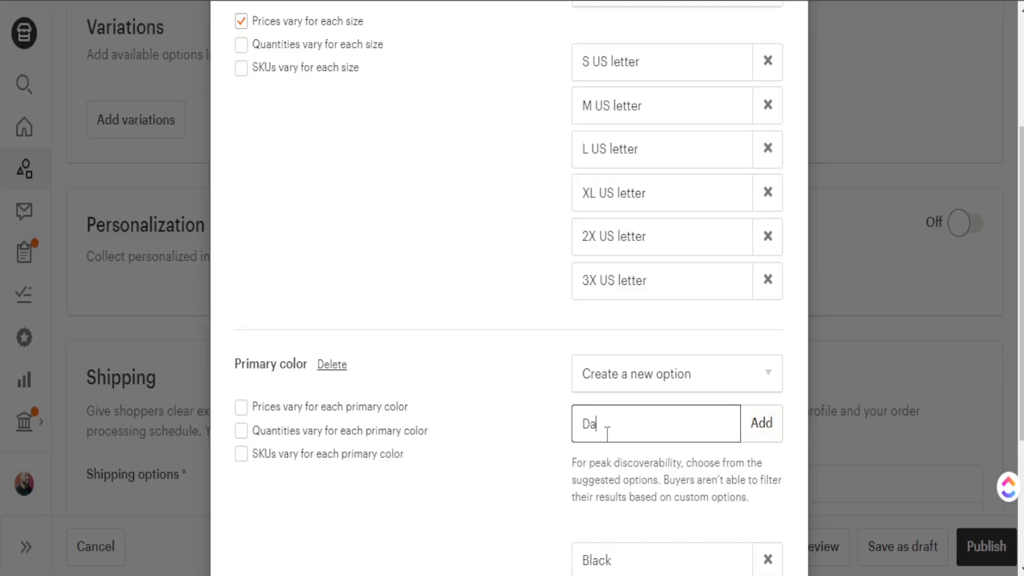
text(rk Heather Grey)
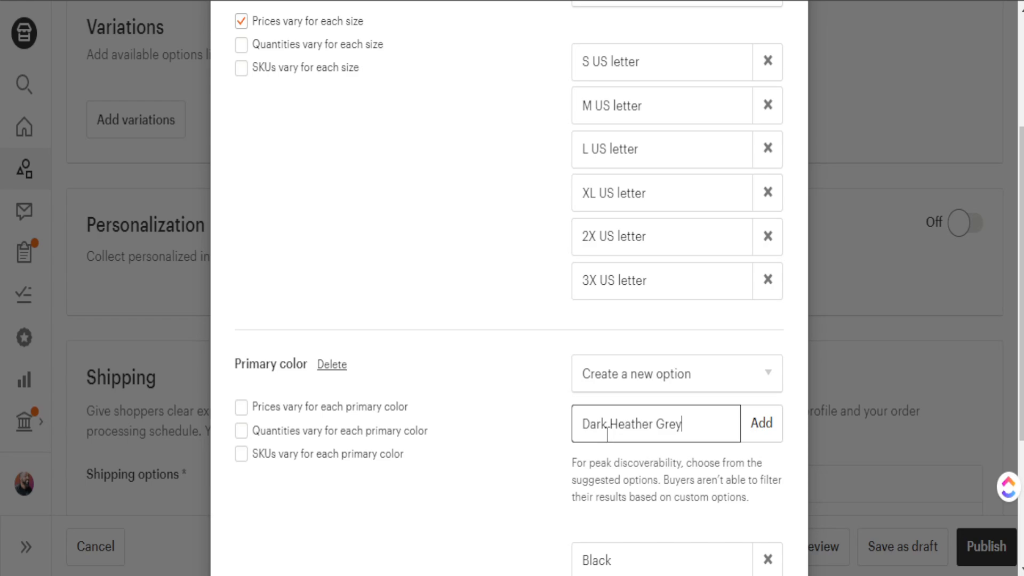
key(Return)
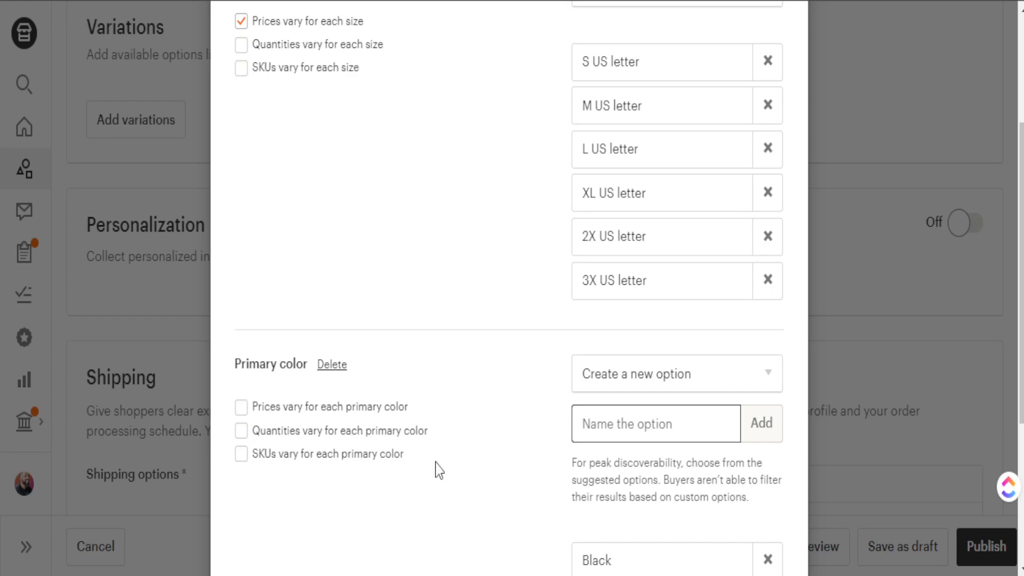
text(Heather )
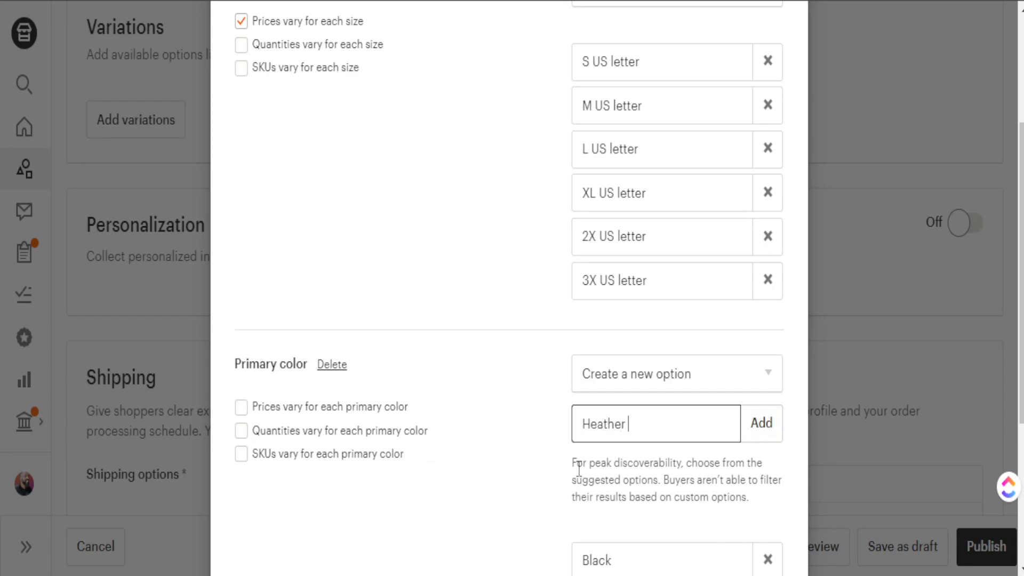
text(Mauve)
click(776, 438)
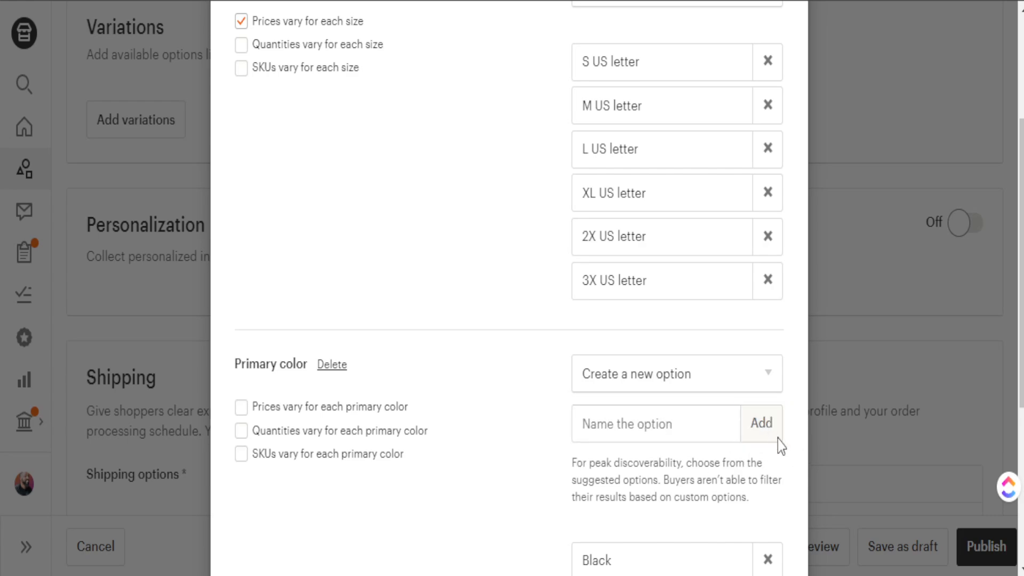
- Review the size and primary color options, and save the variations to the listing
scroll(777, 440, down, 5)
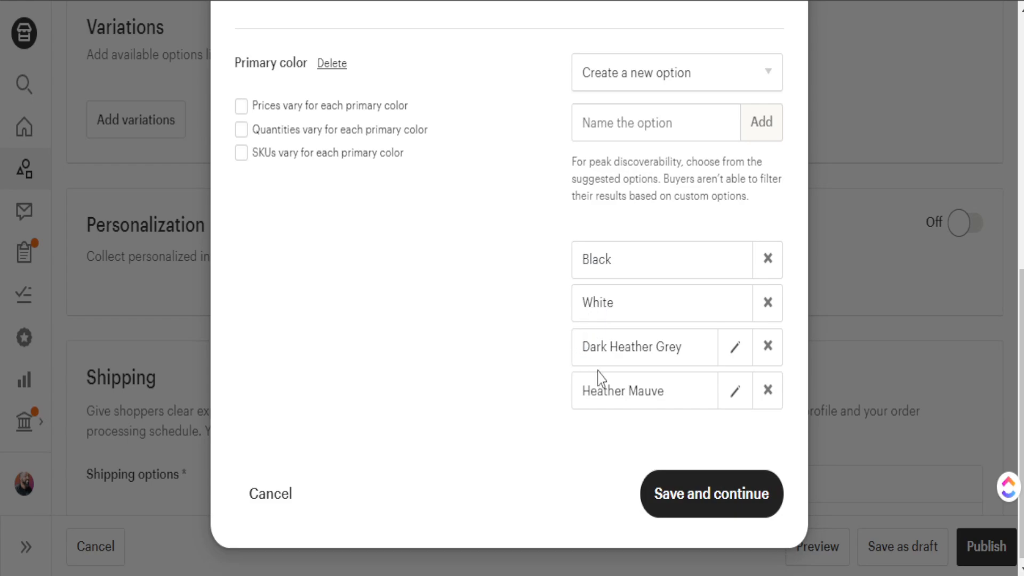
scroll(523, 408, up, 4)
scroll(567, 268, up, 3)
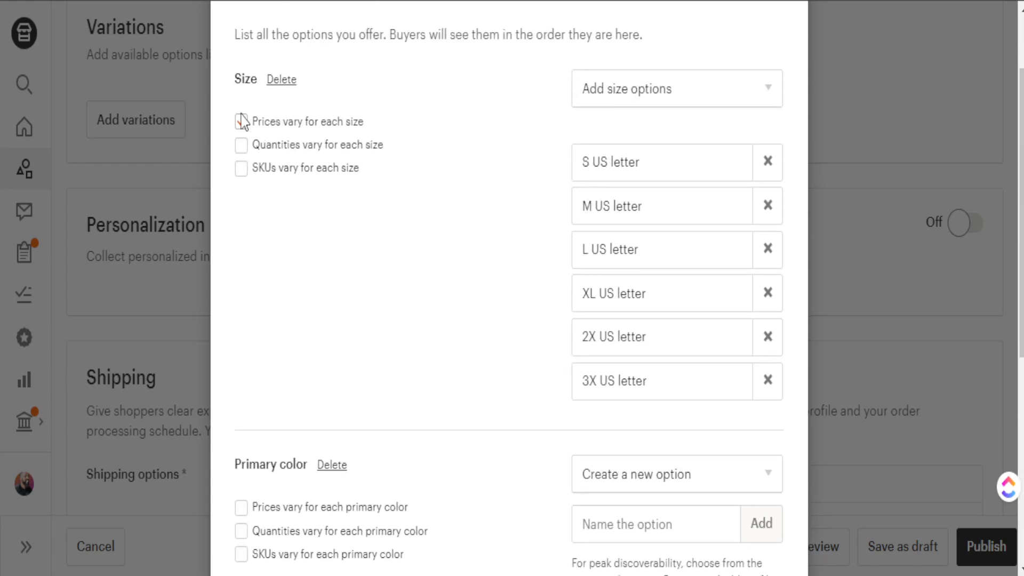
scroll(549, 363, down, 5)
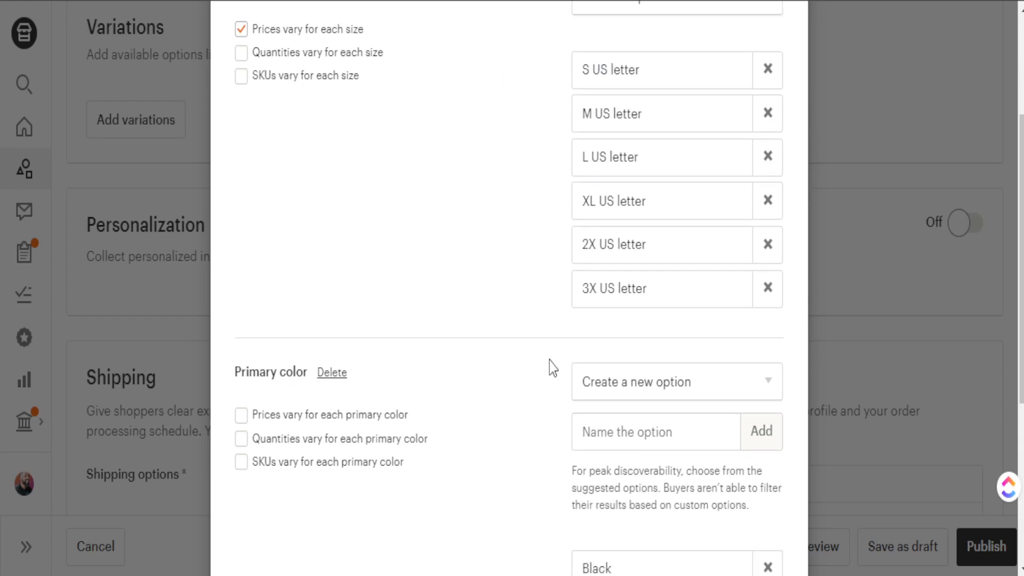
scroll(560, 411, down, 2)
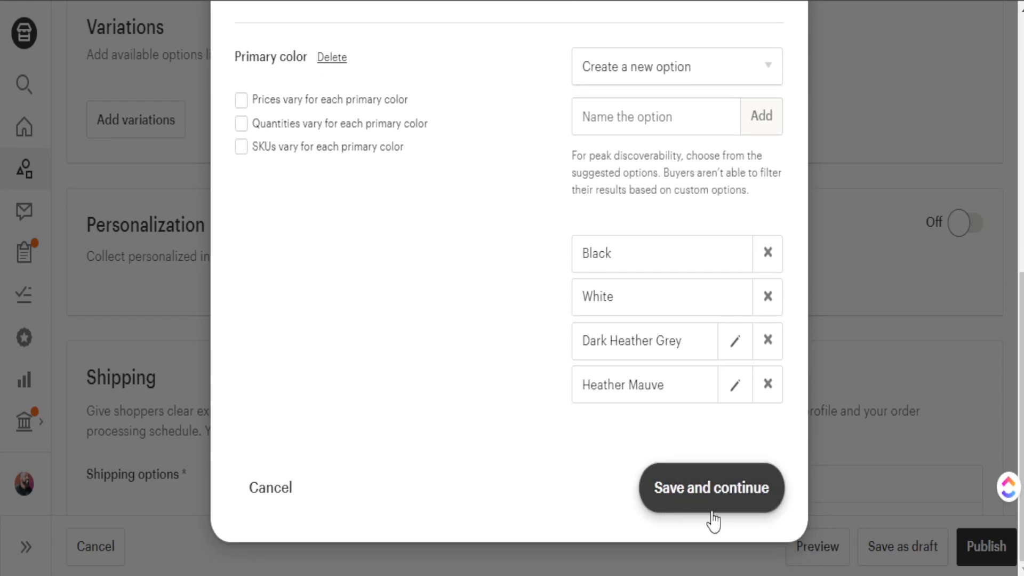
click(703, 499)
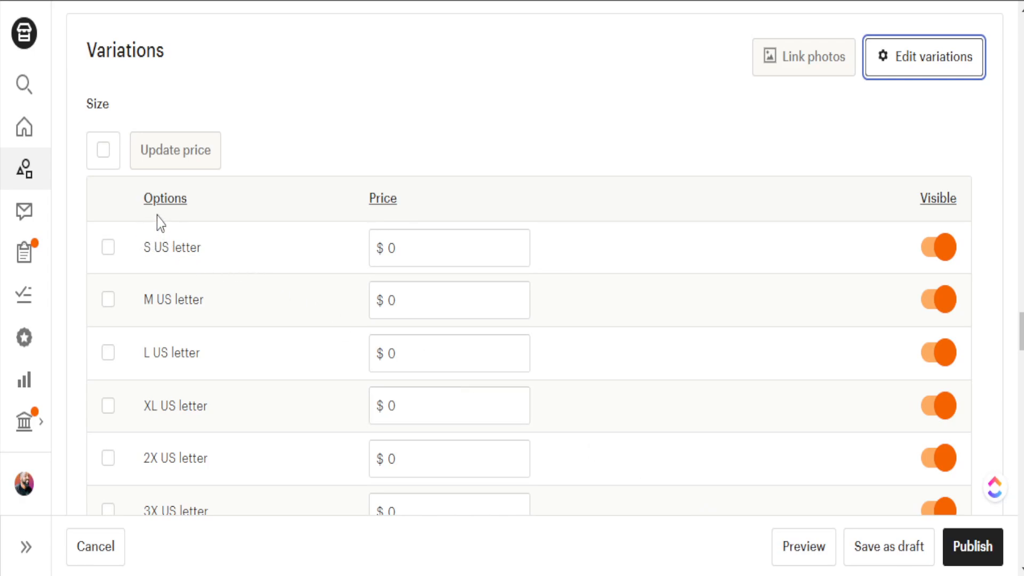
- Examine the listing's size price rows and primary color options, and select the price of S US letter
scroll(143, 245, down, 2)
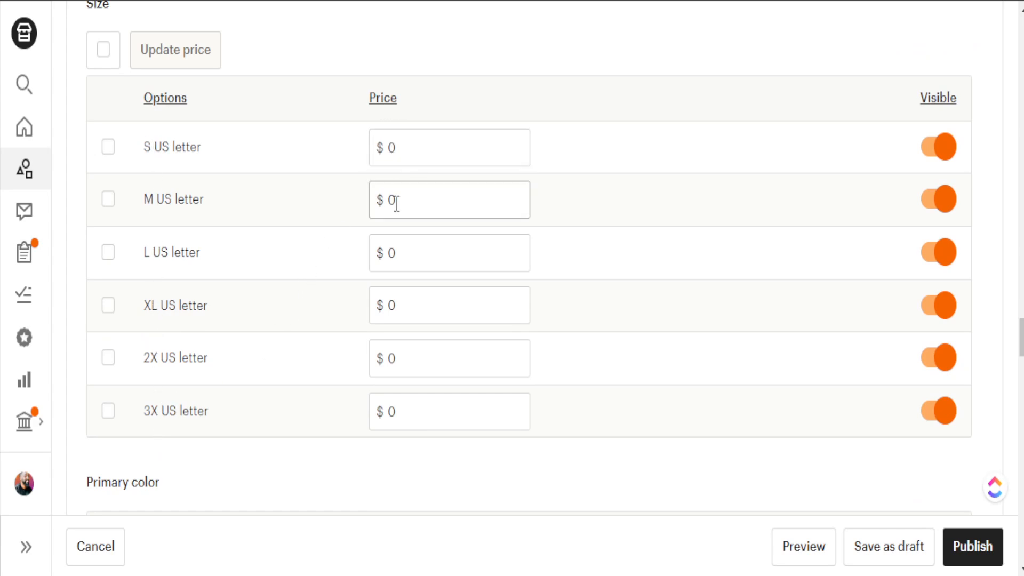
scroll(240, 358, down, 6)
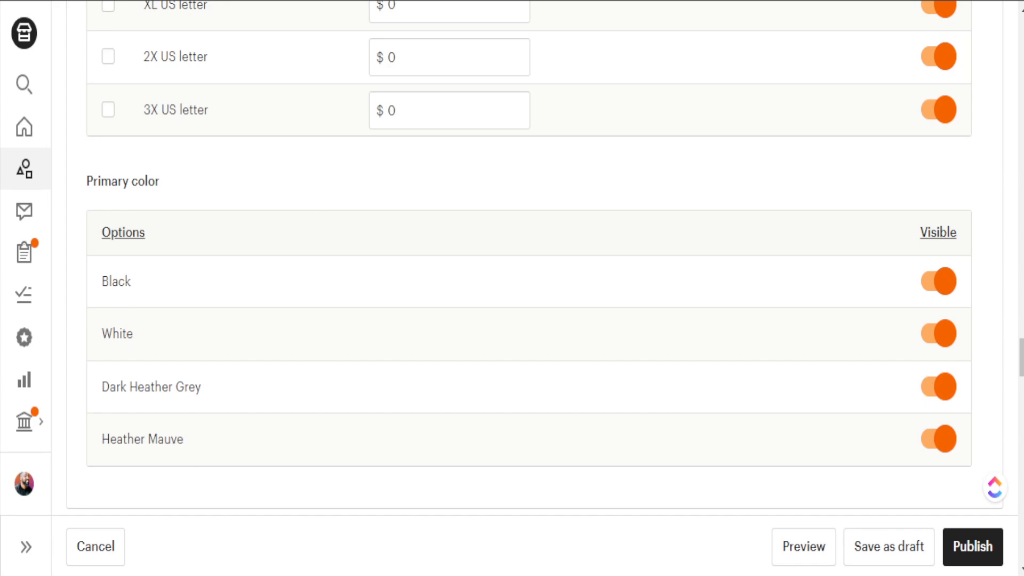
scroll(388, 365, up, 6)
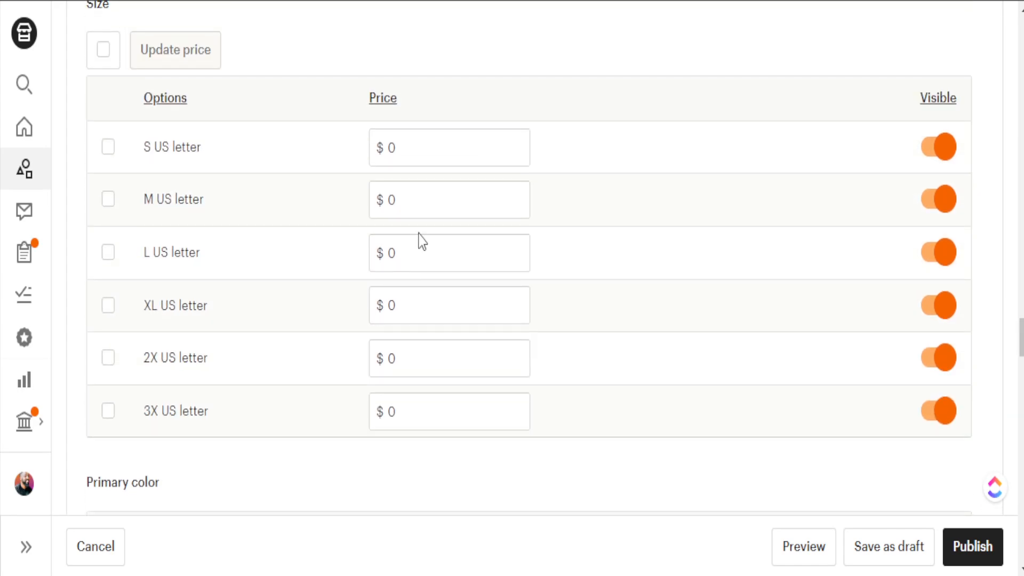
double_click(409, 150)
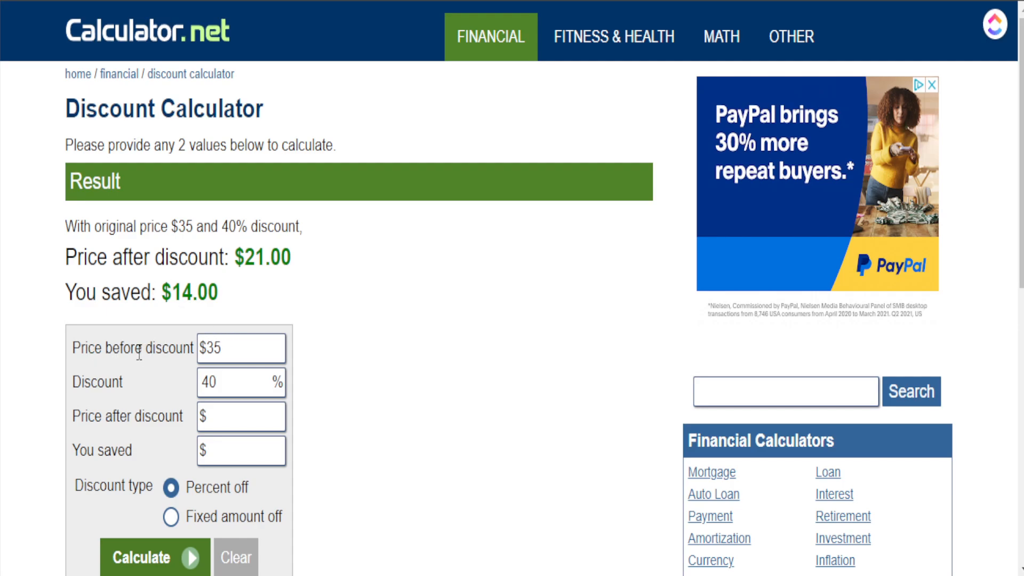
- Switch to Calculator.net's Discount Calculator and examine the price before discount, the discount percentage and the price after discount
drag(231, 348, 196, 349)
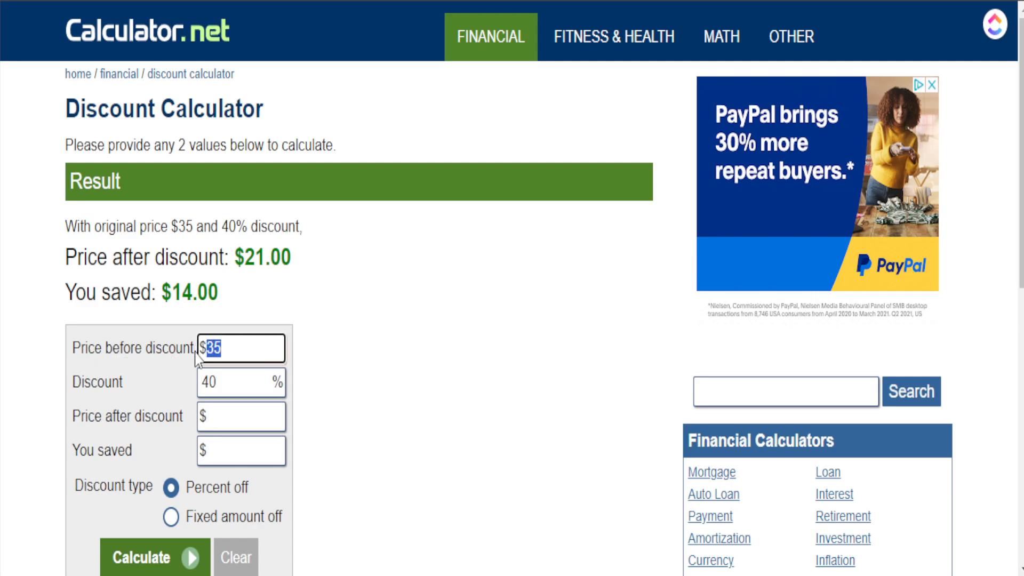
click(116, 379)
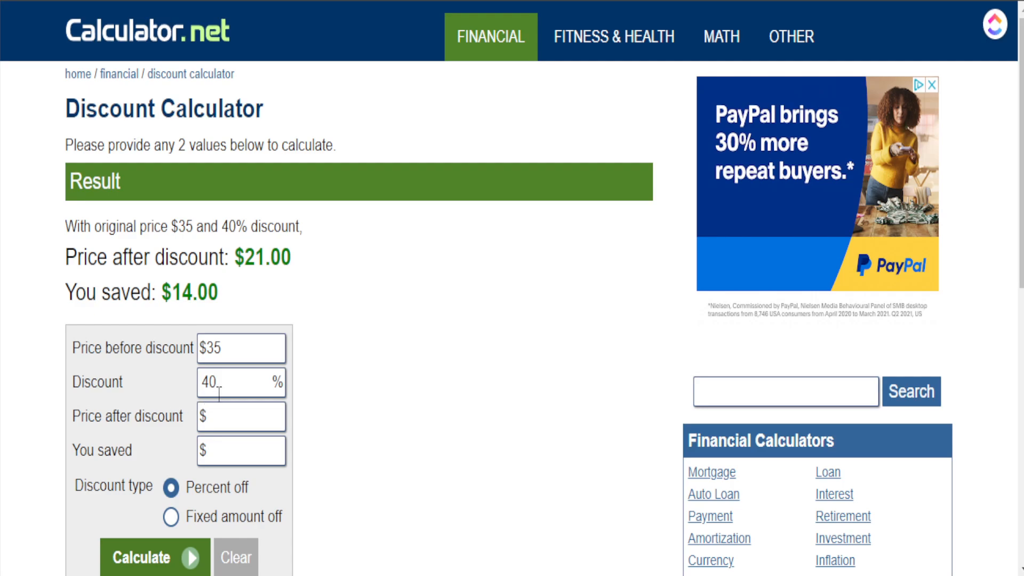
drag(296, 259, 234, 249)
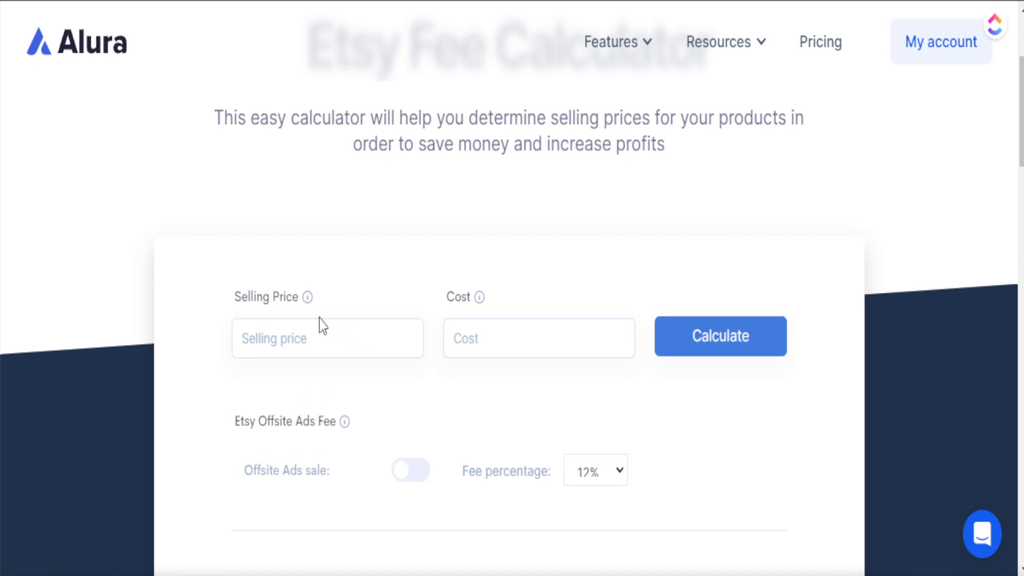
- Switch to Alura's Etsy Fee Calculator, calculate fees for selling price 25 and Printify cost 14.07, and examine the profit breakdown
click(301, 334)
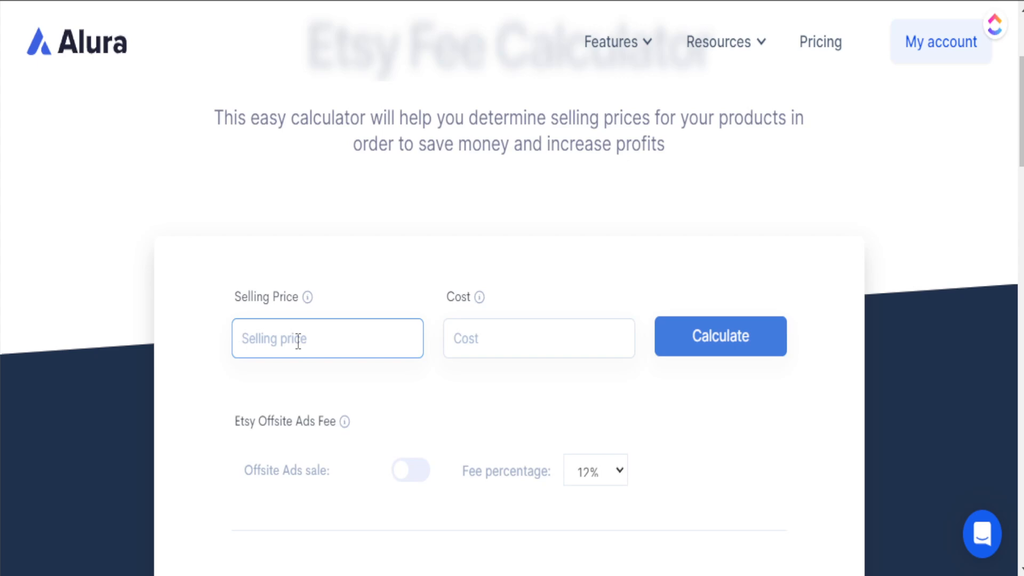
text(25)
click(521, 333)
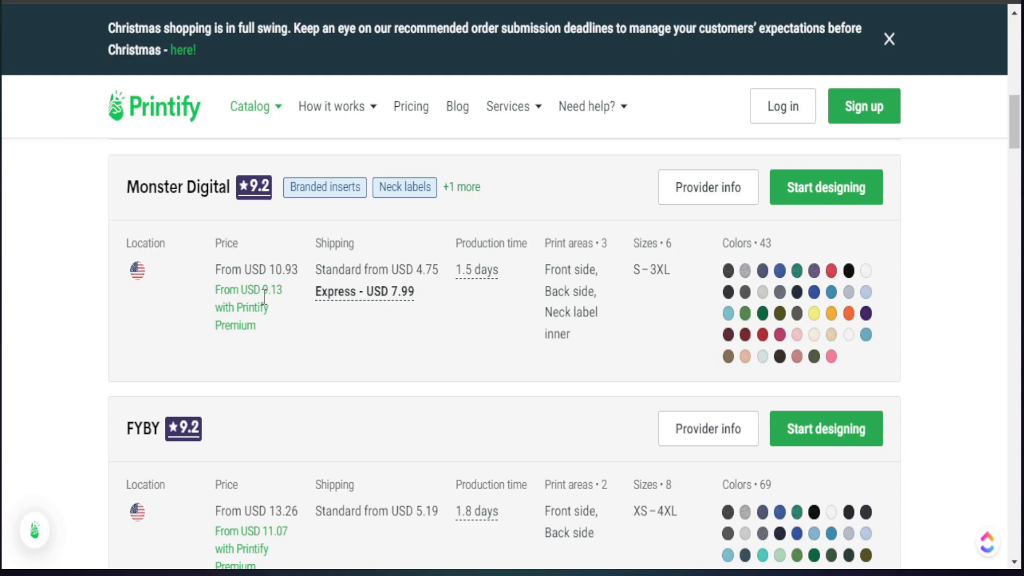
drag(264, 296, 284, 296)
drag(440, 273, 415, 271)
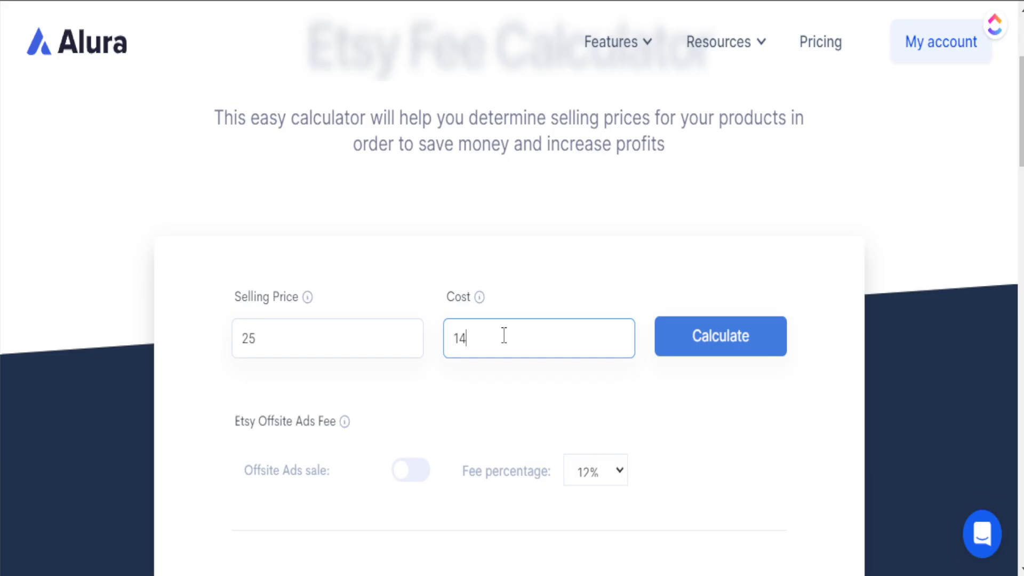
text(.07)
click(708, 349)
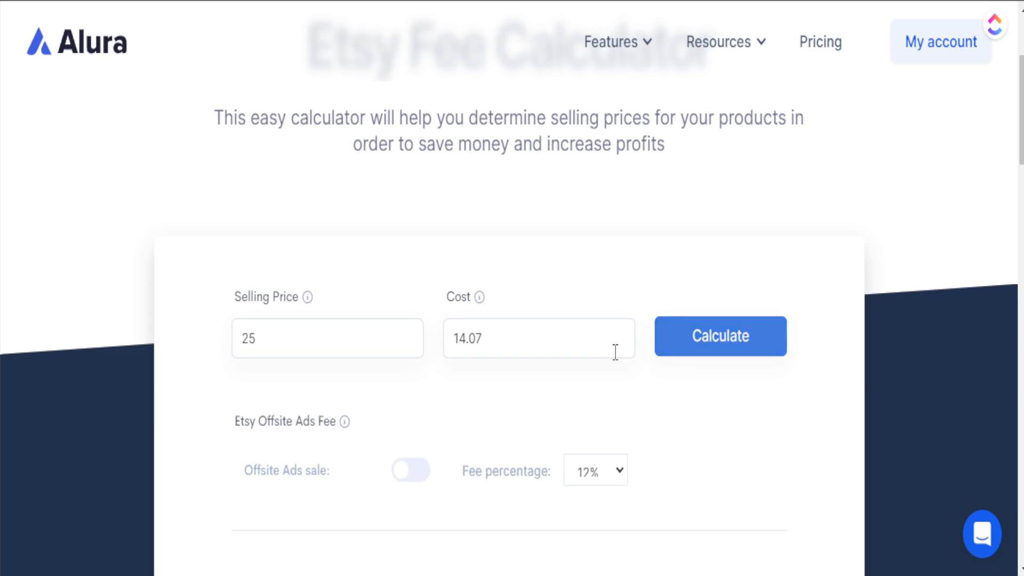
scroll(655, 398, down, 3)
scroll(660, 397, down, 2)
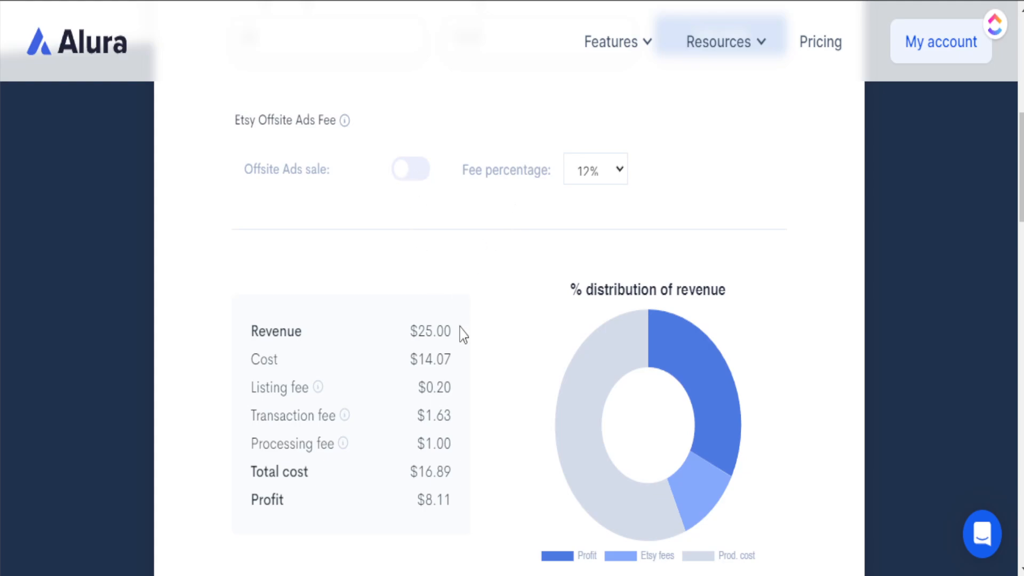
scroll(356, 347, down, 5)
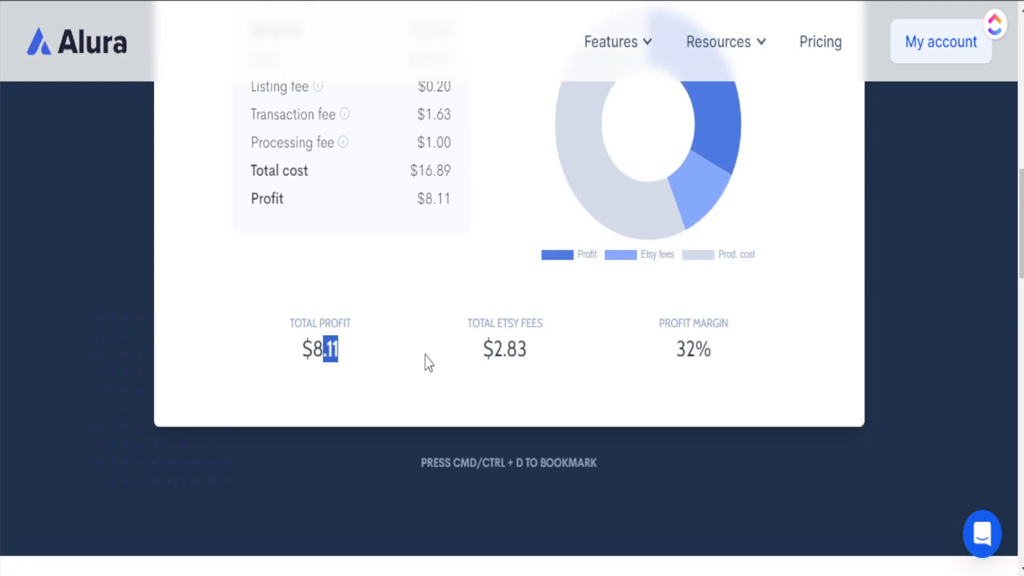
- Examine the total profit and selling price in the fee calculator, and the discount and discounted price in Calculator.net's Discount Calculator
click(348, 352)
drag(323, 349, 301, 350)
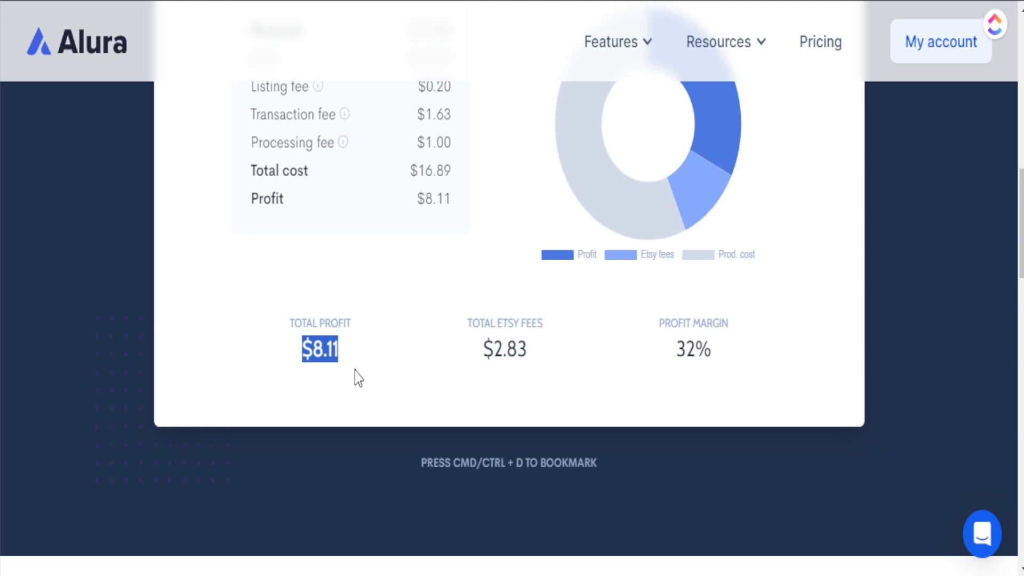
scroll(372, 379, up, 7)
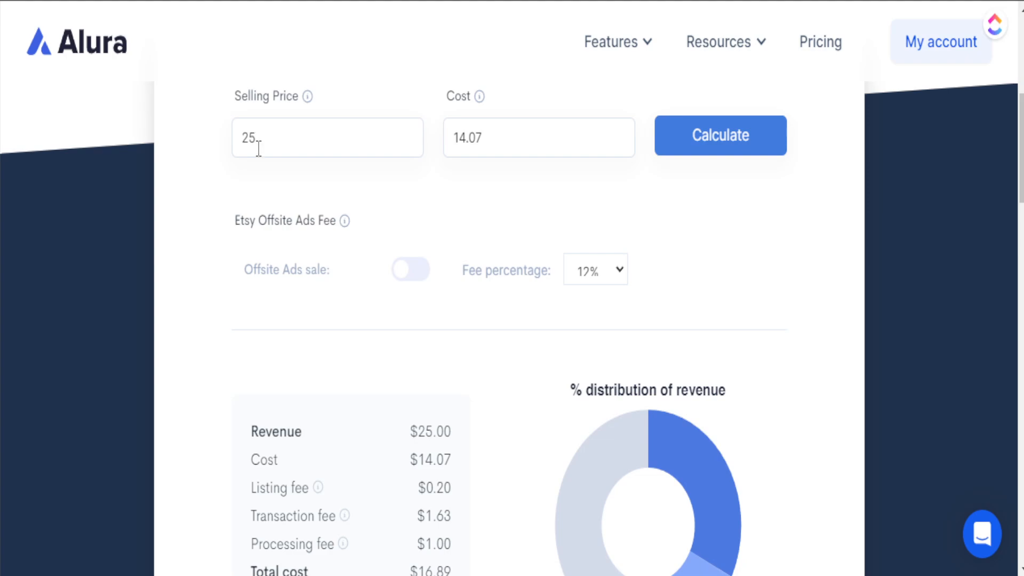
scroll(327, 318, down, 5)
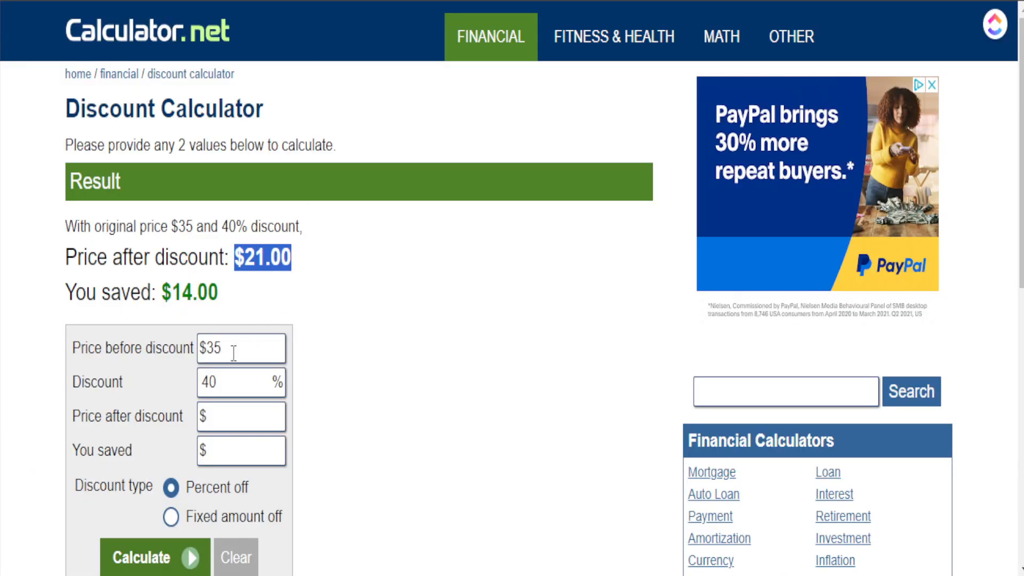
drag(233, 353, 201, 382)
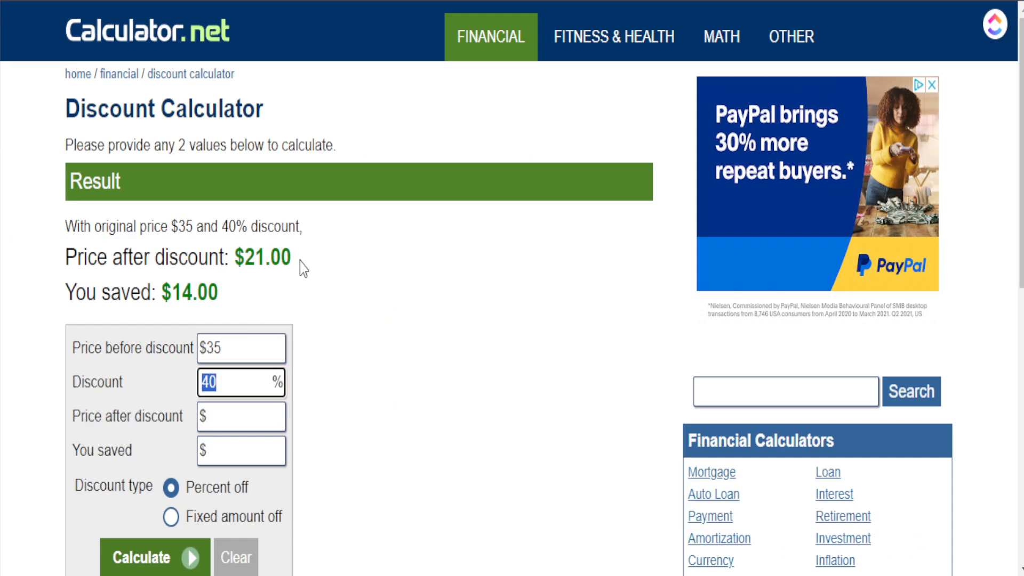
drag(296, 263, 236, 269)
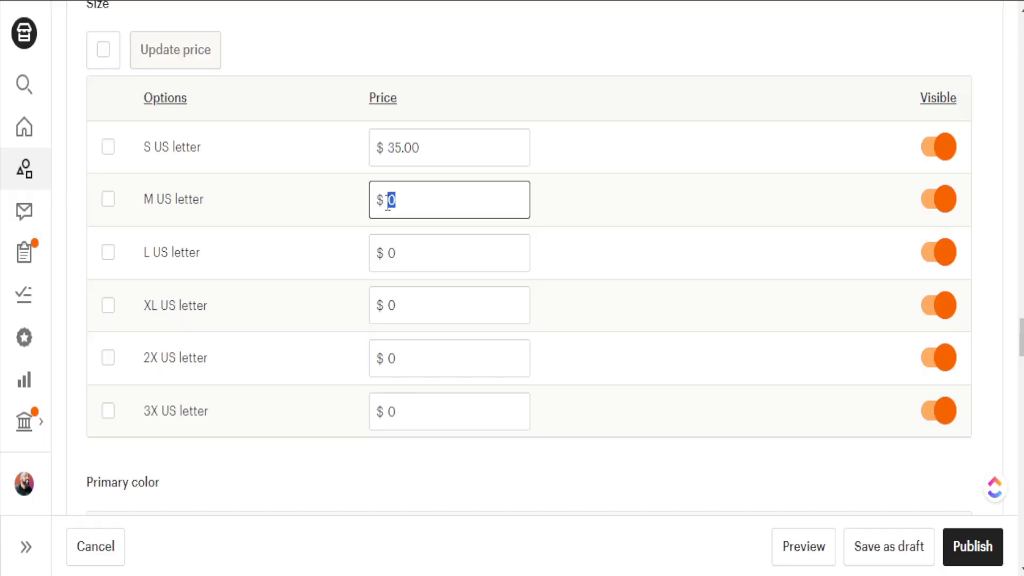
- Switch to the Etsy listing, set the M, L and XL US letter prices to $35, and open the 2X US letter price
text(35)
click(428, 260)
text(35)
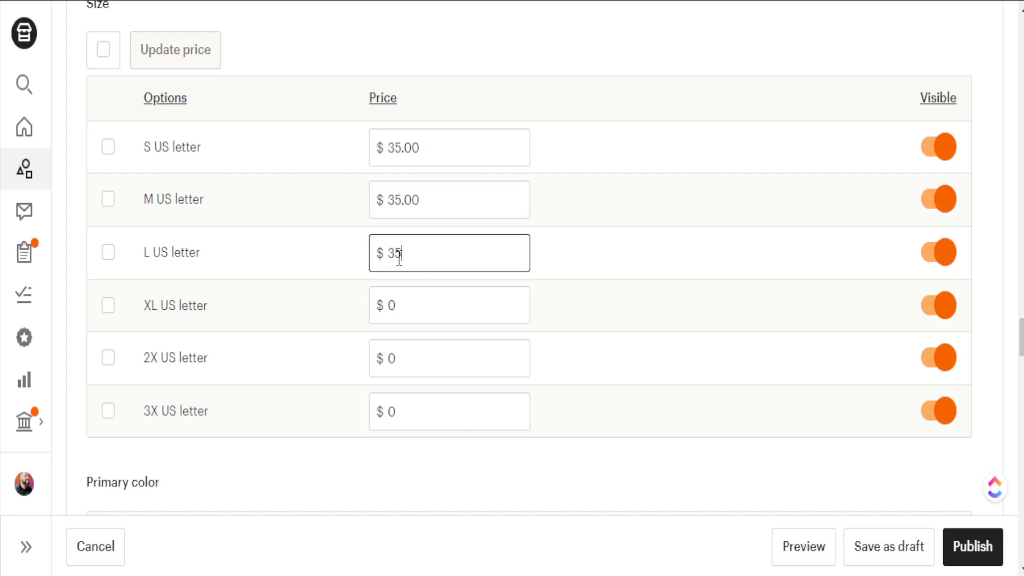
click(411, 307)
text(35)
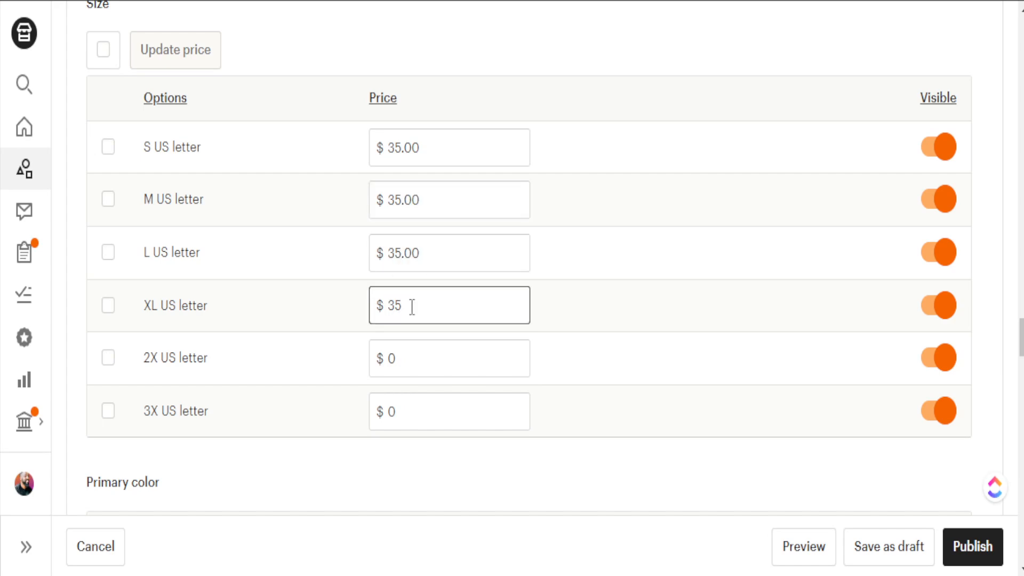
click(404, 369)
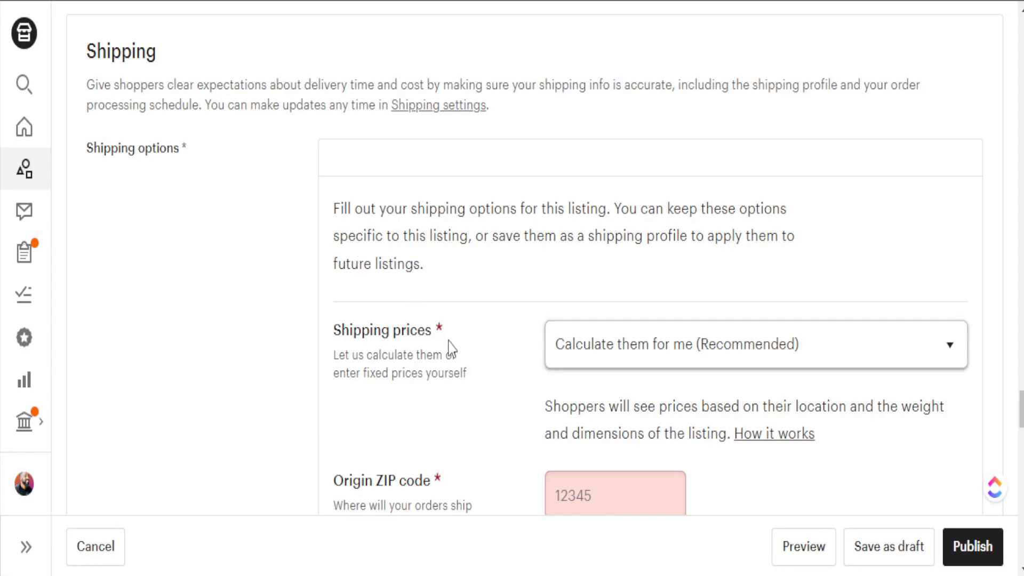
- Choose "I'll enter fixed prices manually" for the shipping prices and open the processing time choices
click(594, 361)
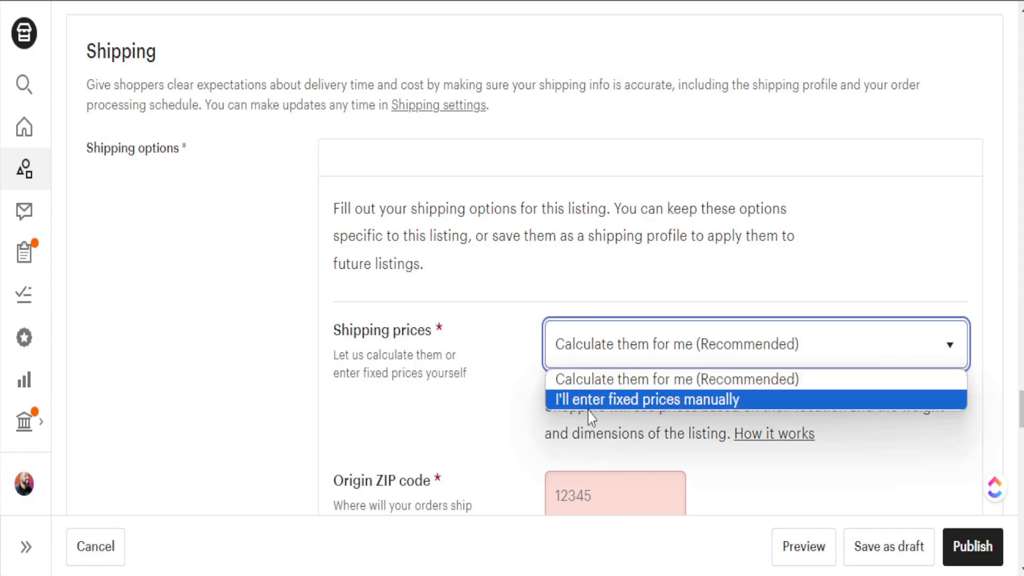
click(600, 405)
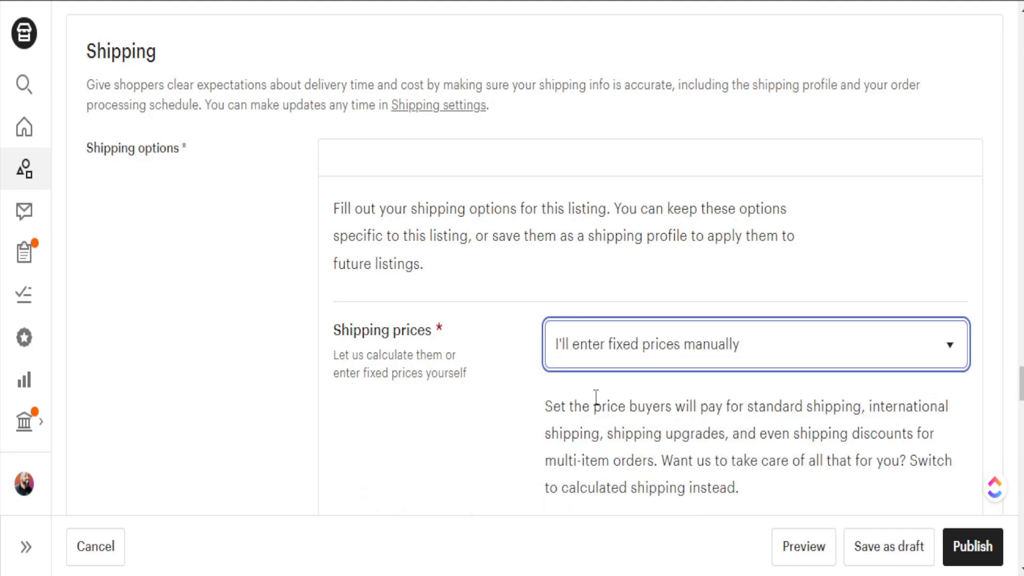
scroll(536, 375, down, 4)
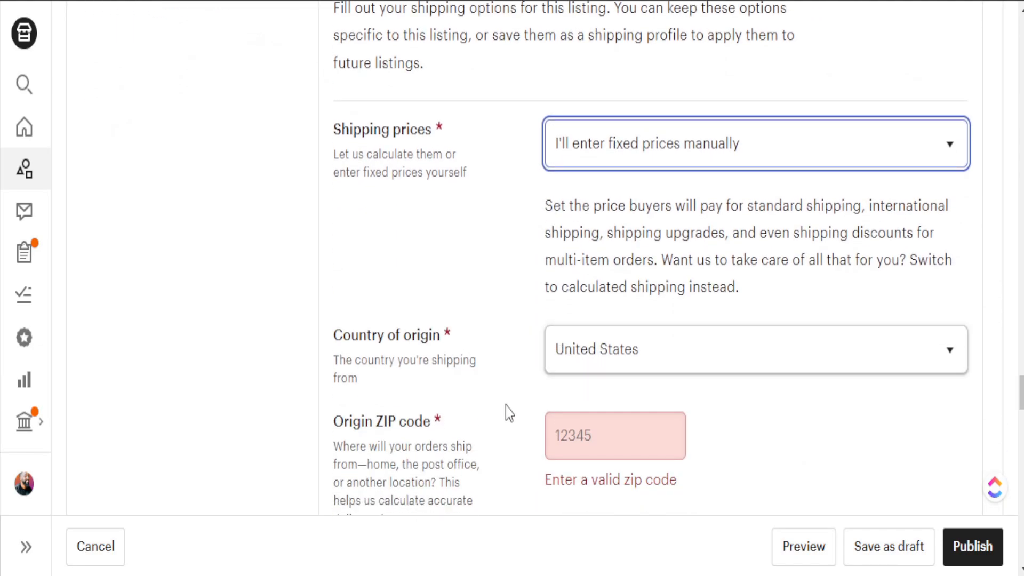
scroll(522, 381, down, 2)
click(630, 339)
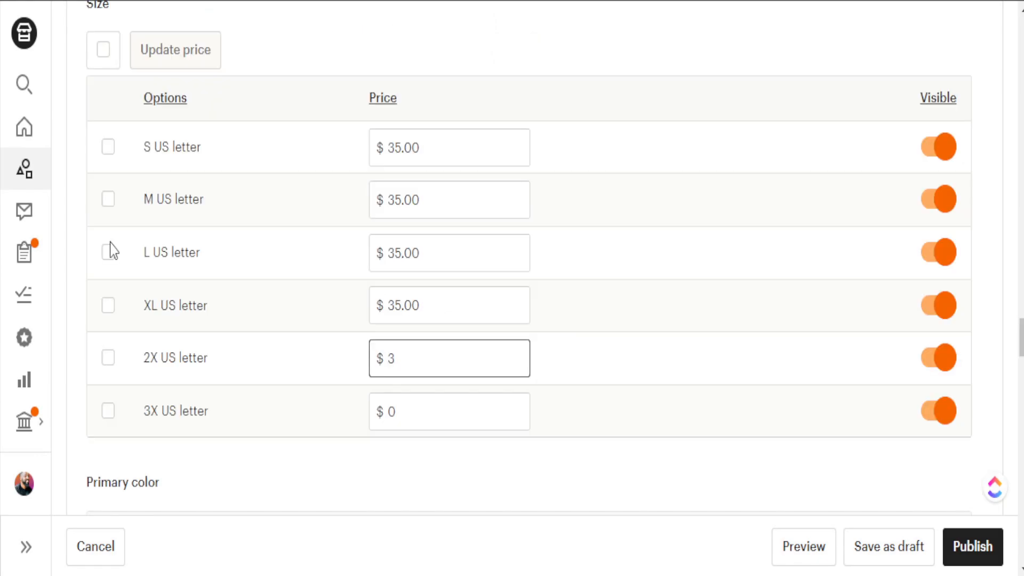
- Set the 2X US letter and 3X US letter prices to $37, and review the size prices and primary colors
text(7)
click(395, 410)
double_click(394, 411)
text(3)
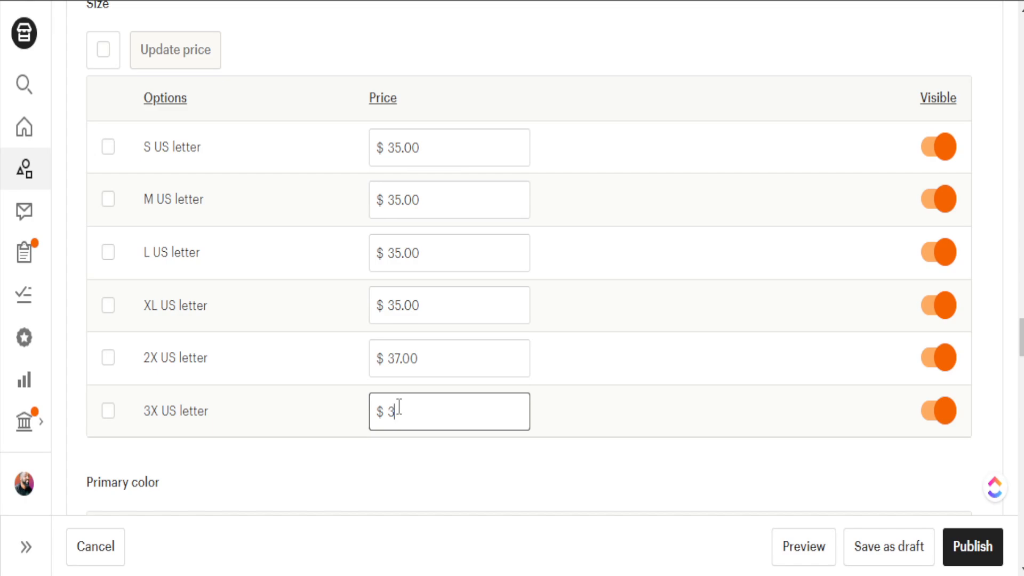
text(7)
scroll(399, 407, down, 5)
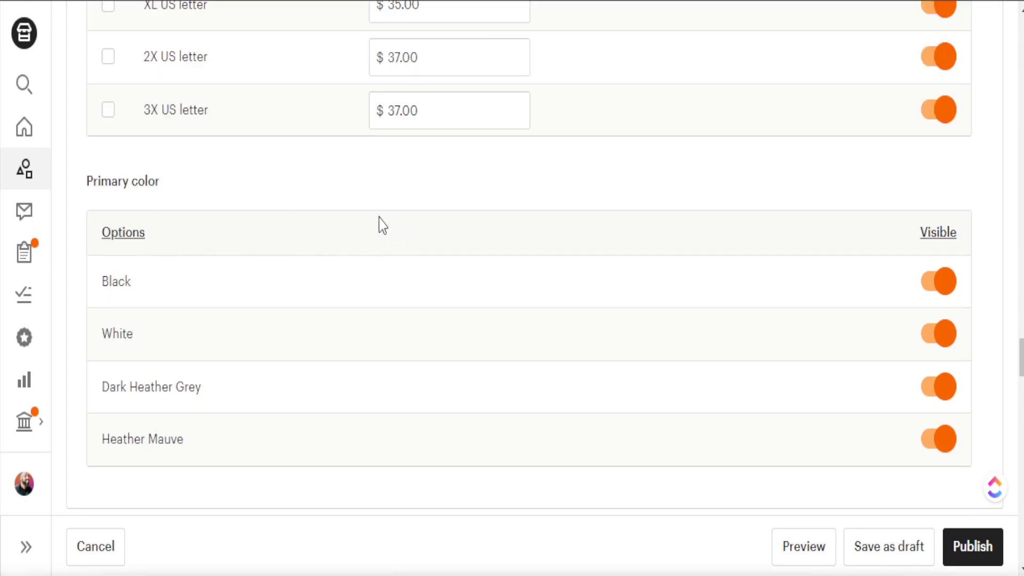
scroll(354, 452, up, 5)
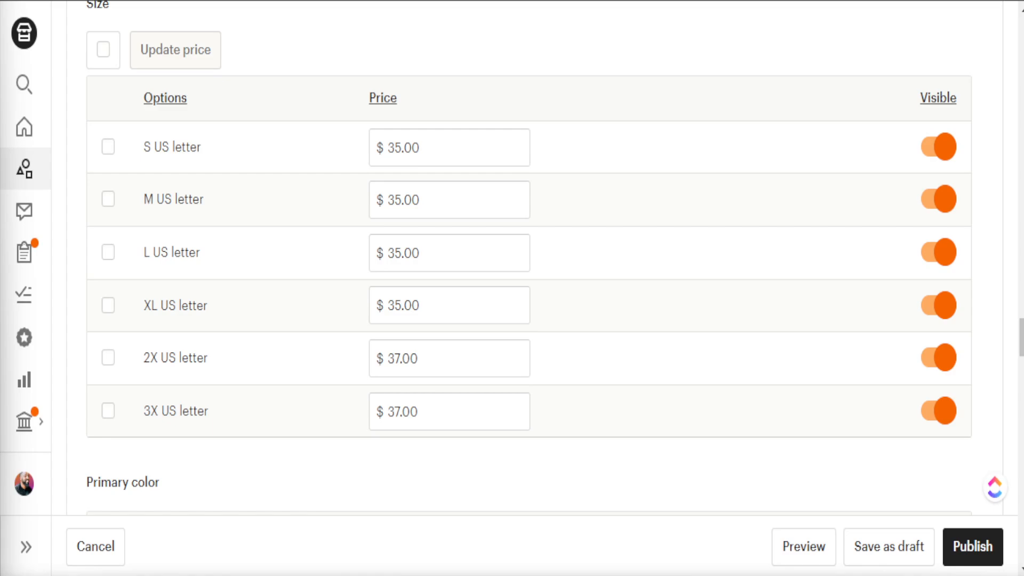
- Turn on personalization and enter the buyer instructions "Add the birth month as well as the names you want added."
scroll(110, 373, down, 12)
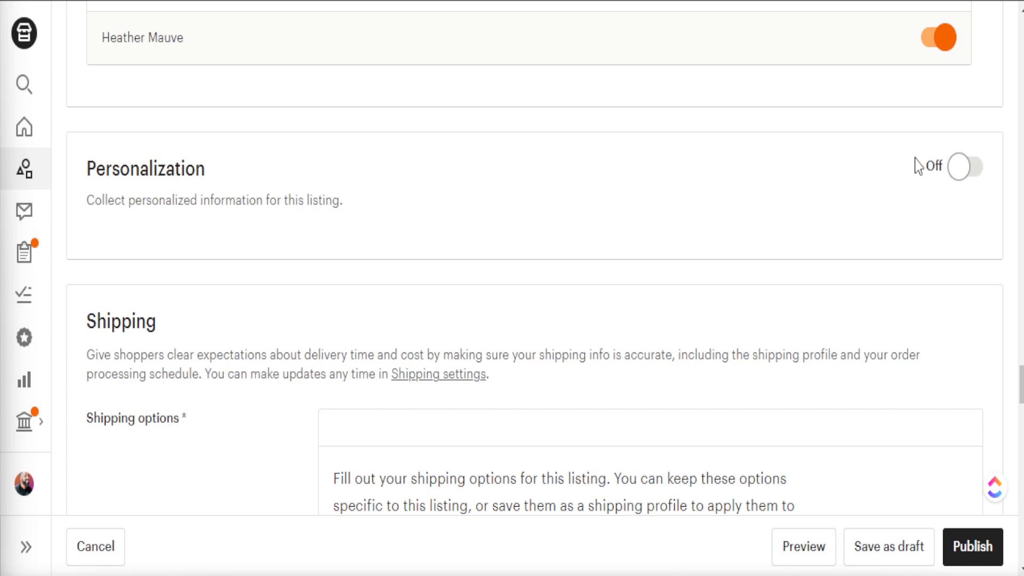
click(956, 171)
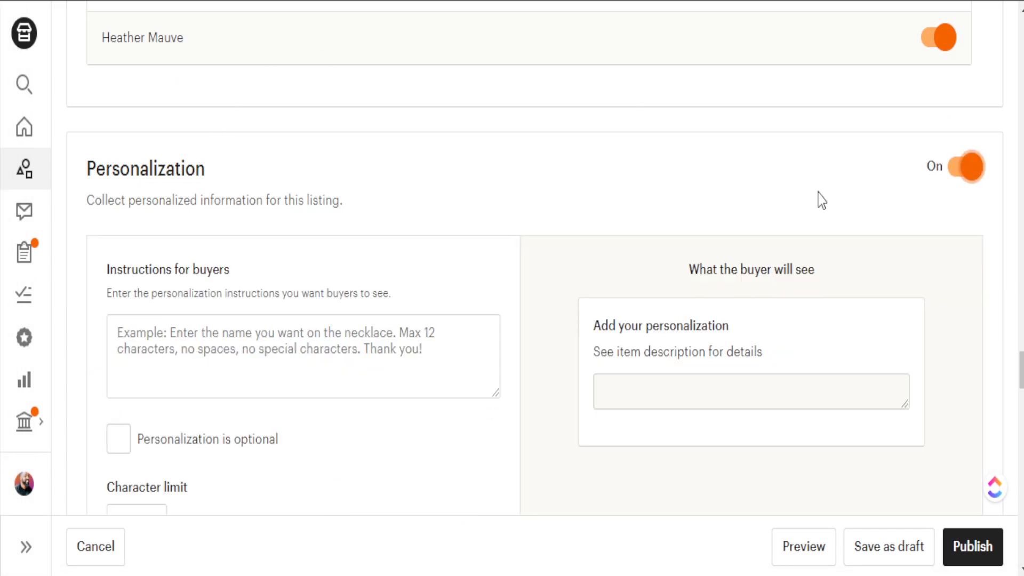
click(241, 345)
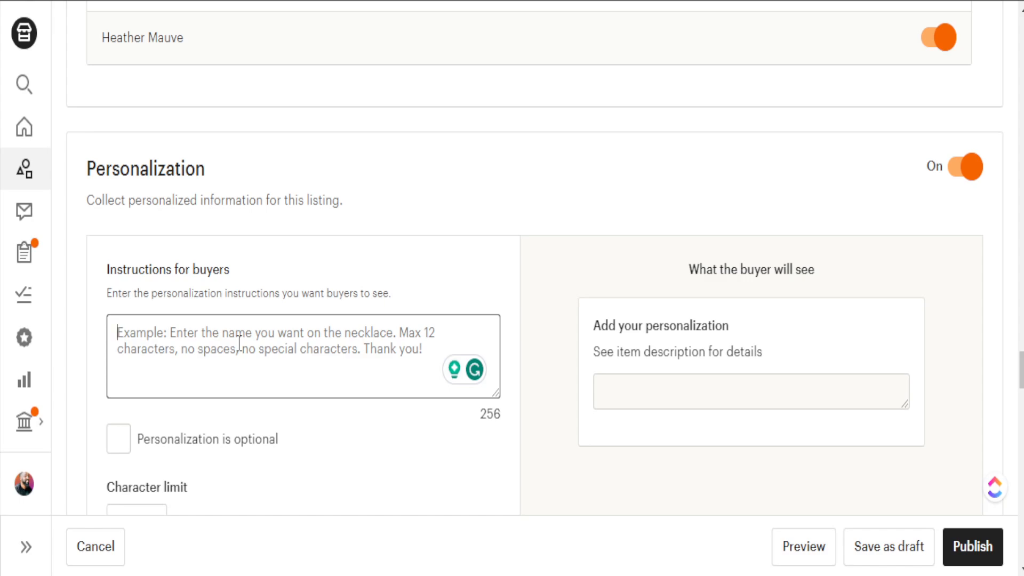
text(Add)
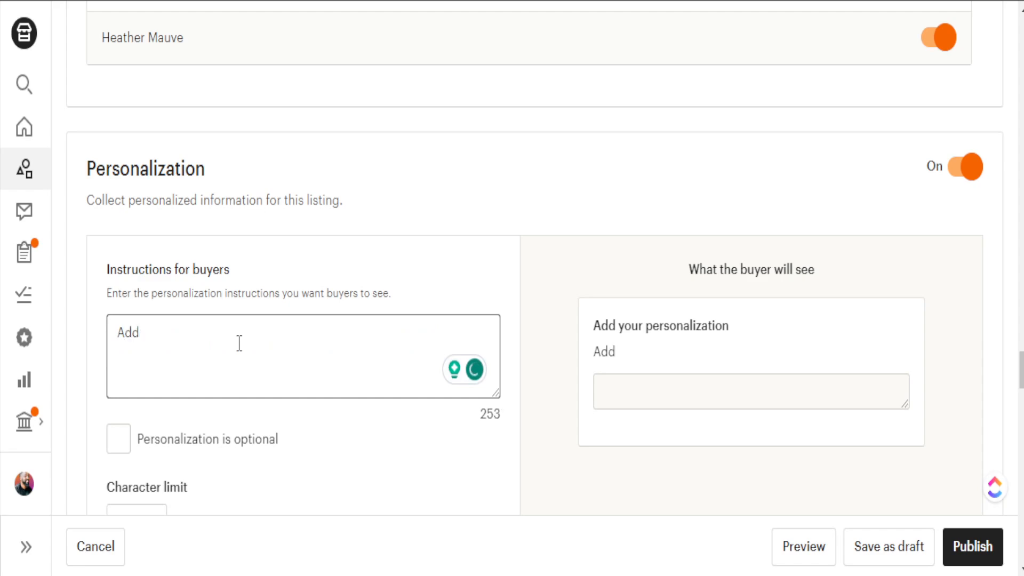
text( the birth month a)
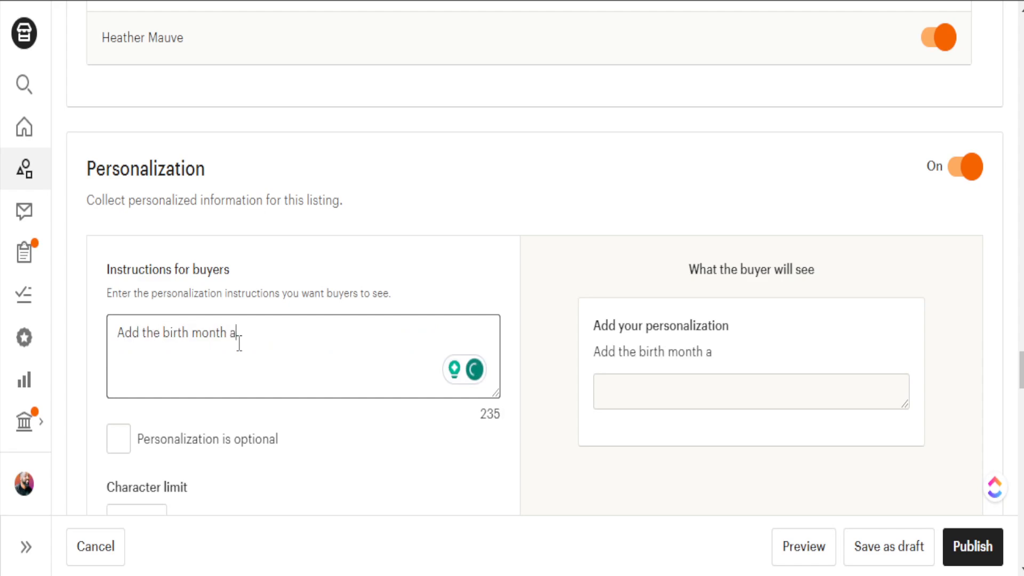
text(s well as the names you w)
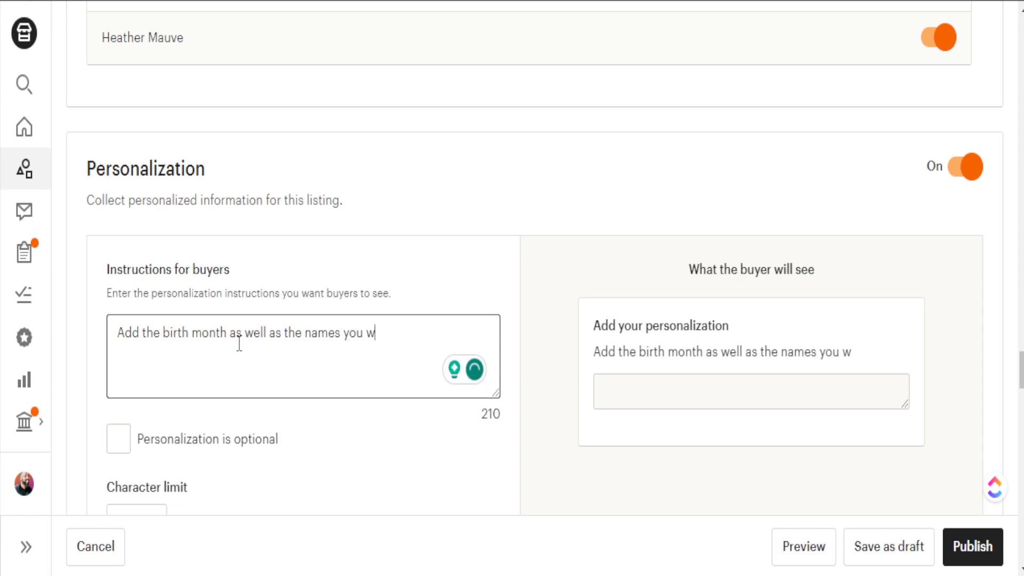
text(ant added.)
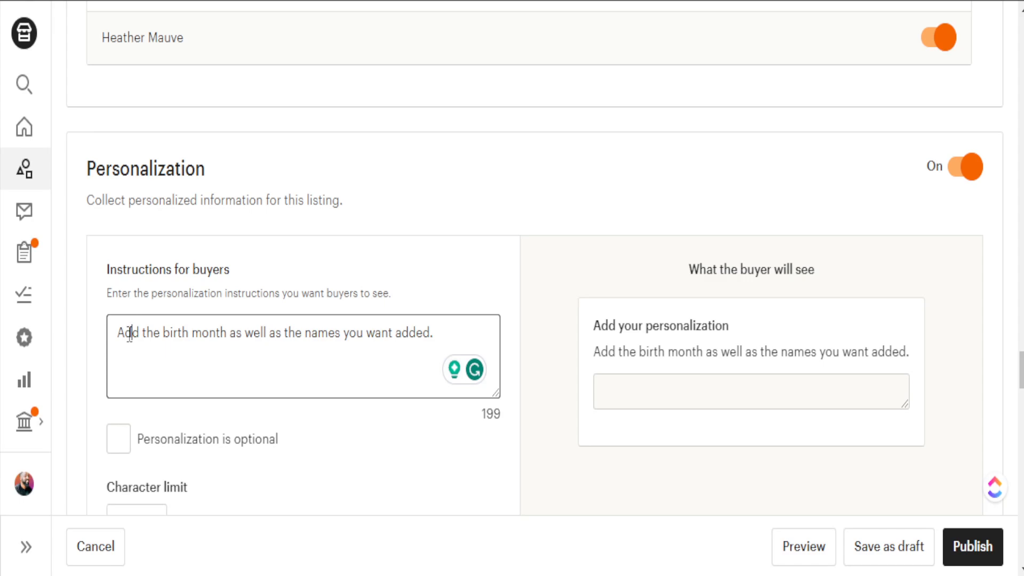
- Review the personalization instructions and the preview of what the buyer will see
drag(436, 332, 103, 334)
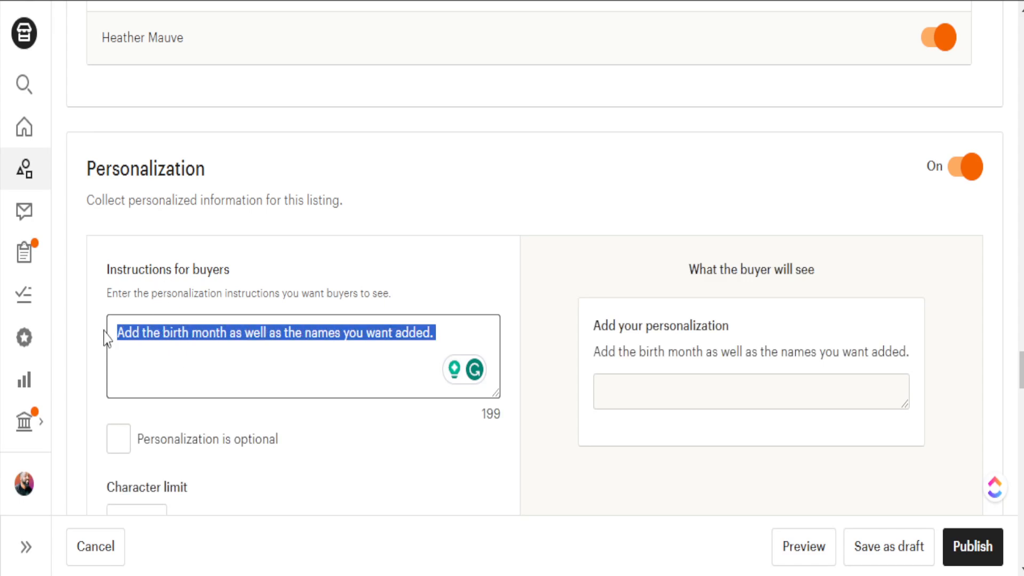
click(418, 273)
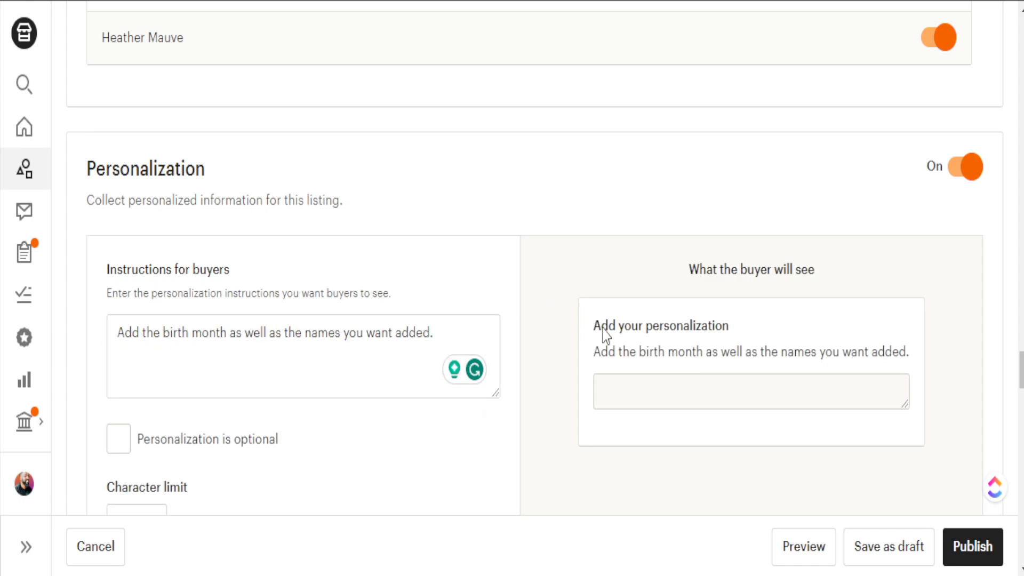
drag(669, 264, 788, 304)
click(656, 328)
click(620, 398)
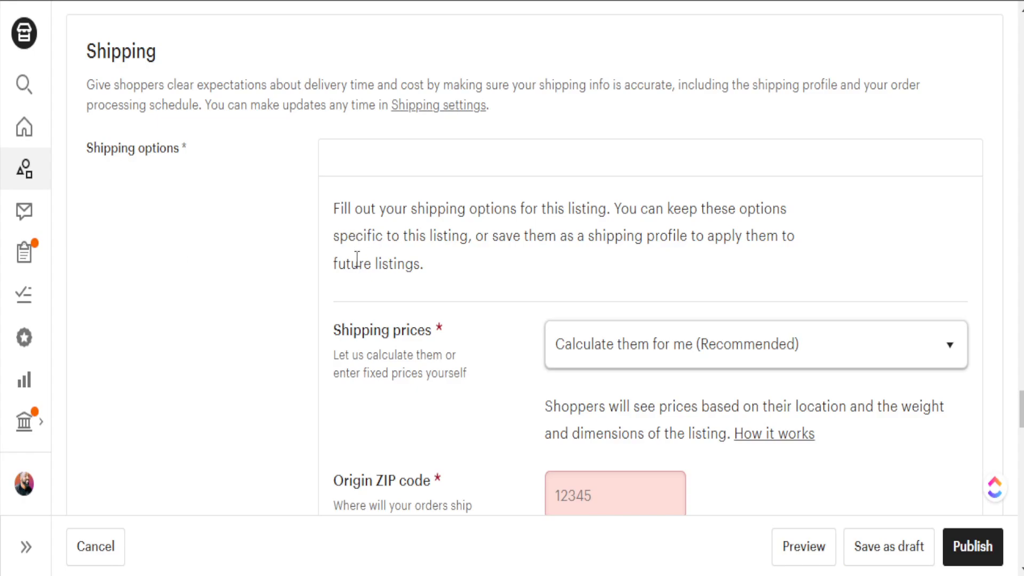
- Set the shipping prices to "I'll enter fixed prices manually" and the processing time to 1-3 days
click(593, 361)
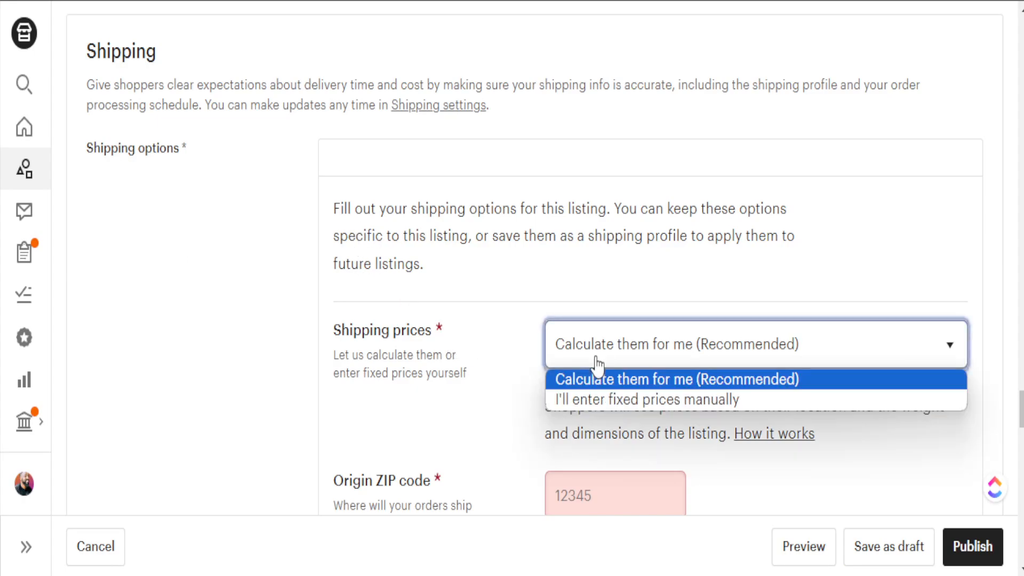
click(600, 399)
scroll(568, 376, down, 3)
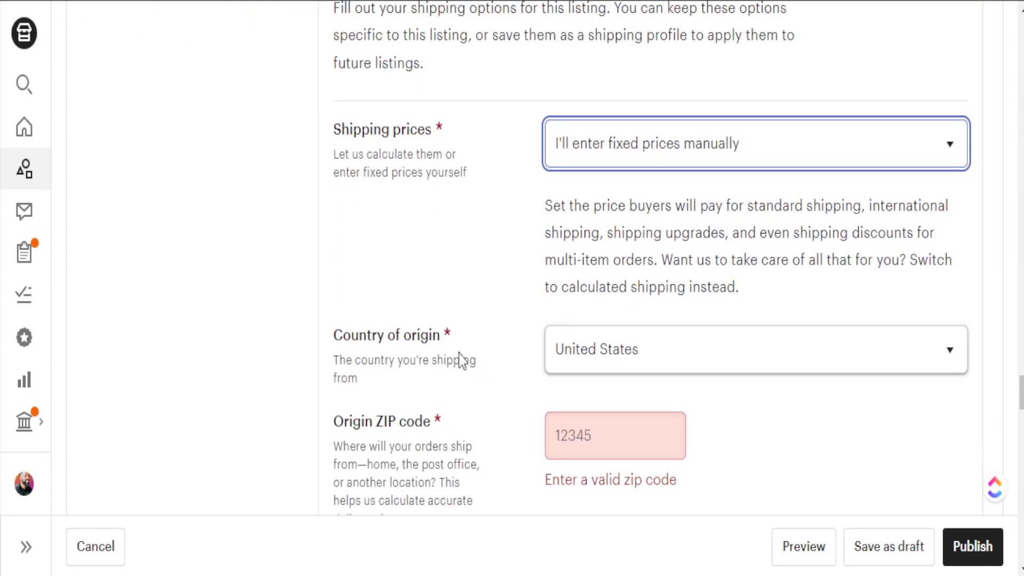
scroll(509, 397, down, 2)
scroll(505, 395, down, 3)
click(624, 284)
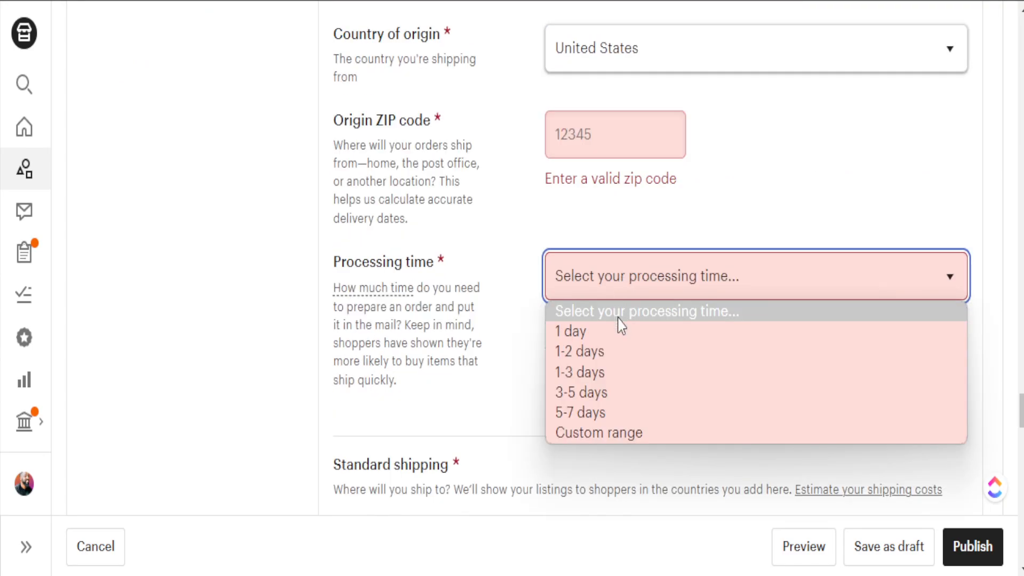
click(602, 373)
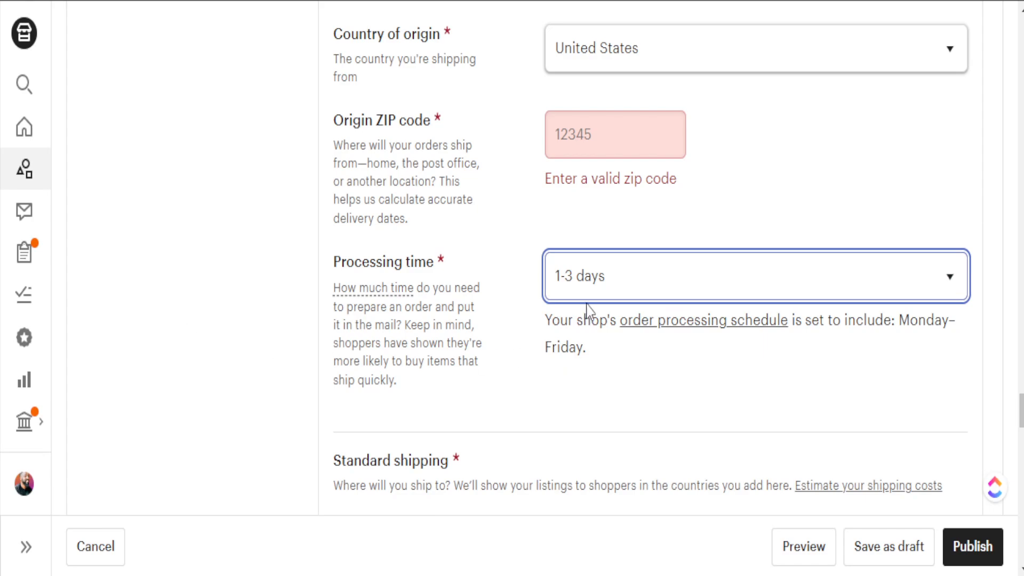
click(599, 292)
click(600, 293)
click(599, 292)
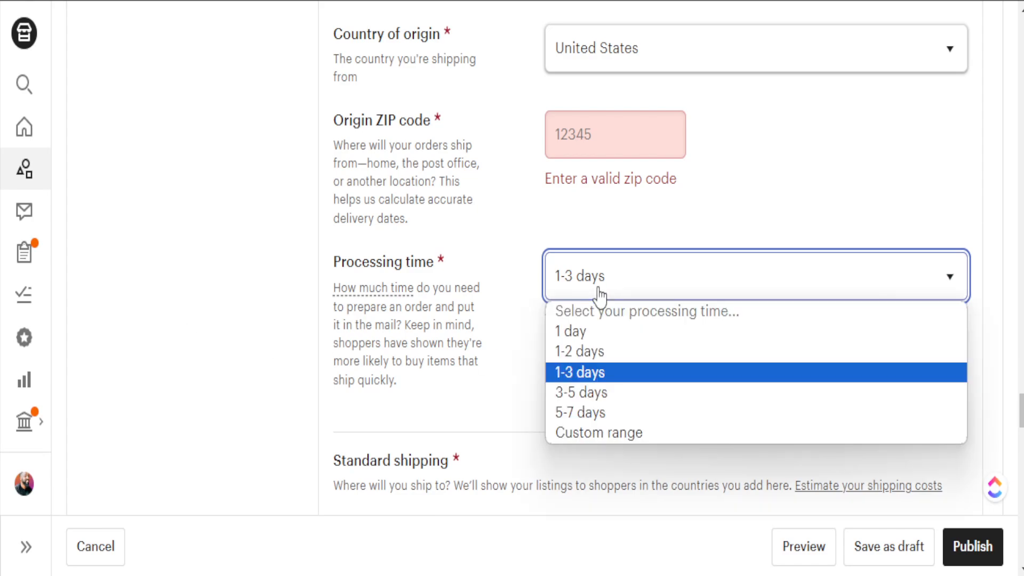
click(598, 292)
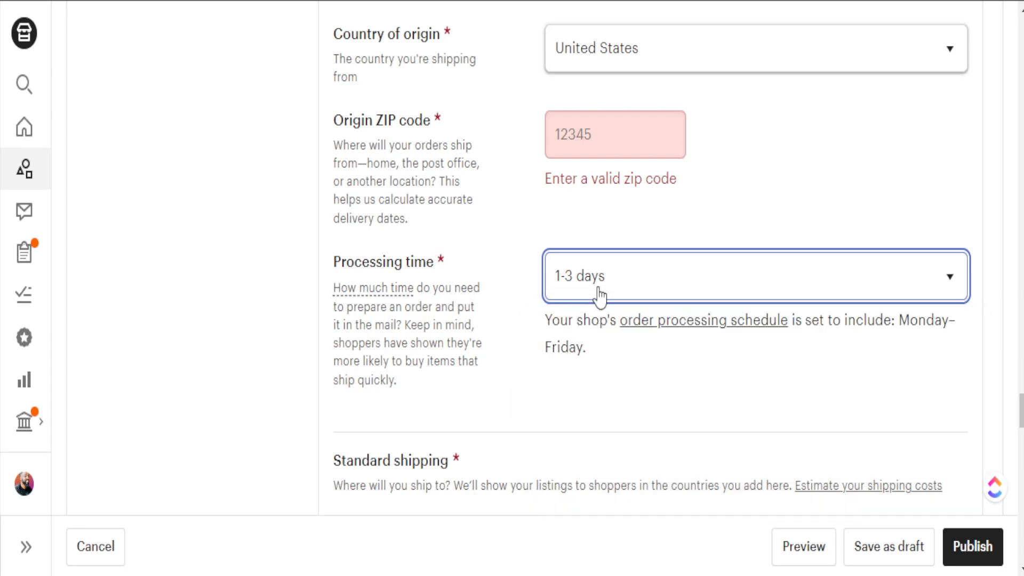
- Open the shipping service choices for standard shipping within the United States
scroll(450, 373, down, 3)
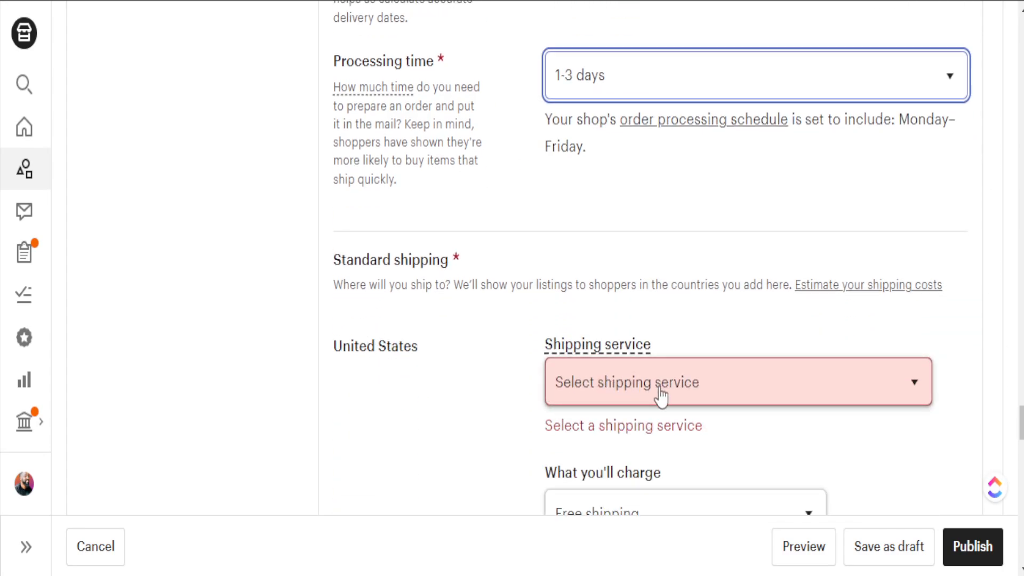
scroll(562, 372, down, 3)
click(644, 183)
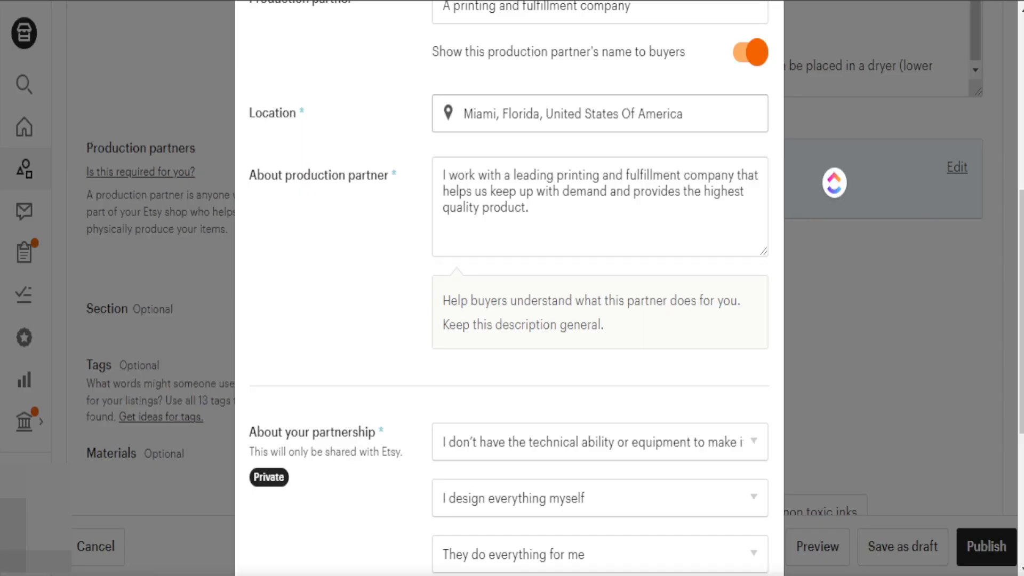
- Examine the production partner's details, and the sale price and original price on the published test Template listing
scroll(446, 183, up, 2)
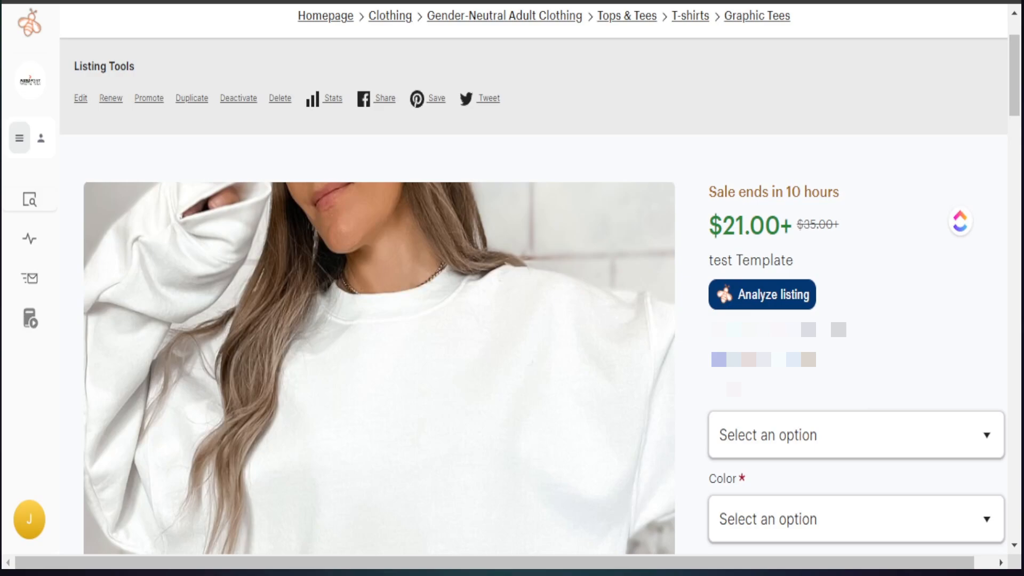
mouse_move(710, 225)
mouse_down()
mouse_move(836, 234)
mouse_move(714, 240)
mouse_up()
mouse_move(852, 232)
mouse_down()
mouse_move(822, 254)
mouse_move(730, 243)
mouse_move(850, 249)
mouse_up()
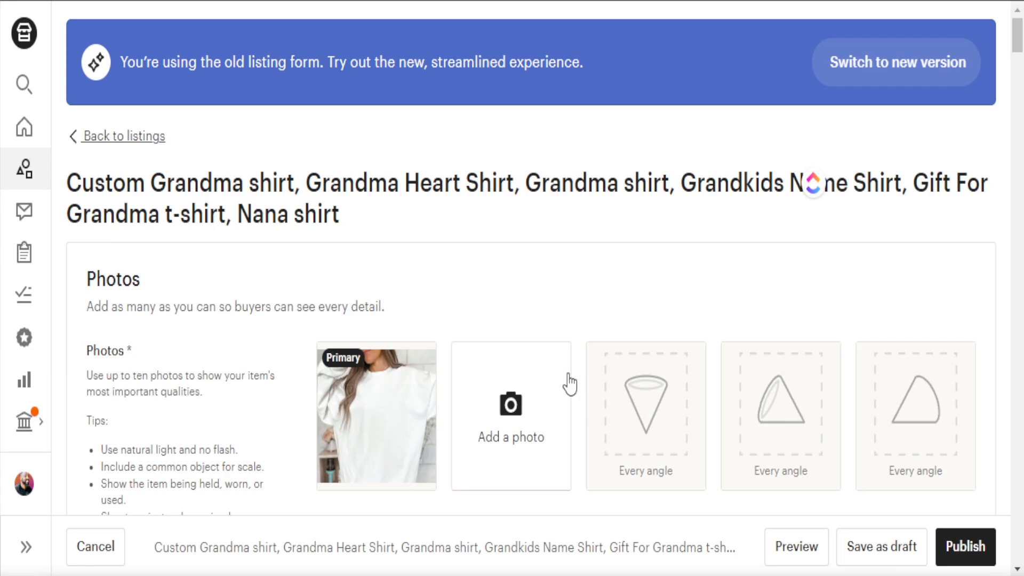
- Review the Custom Grandma shirt listing from its title and photos through its category, tags, quantity and SKU
triple_click(407, 241)
drag(368, 216, 68, 188)
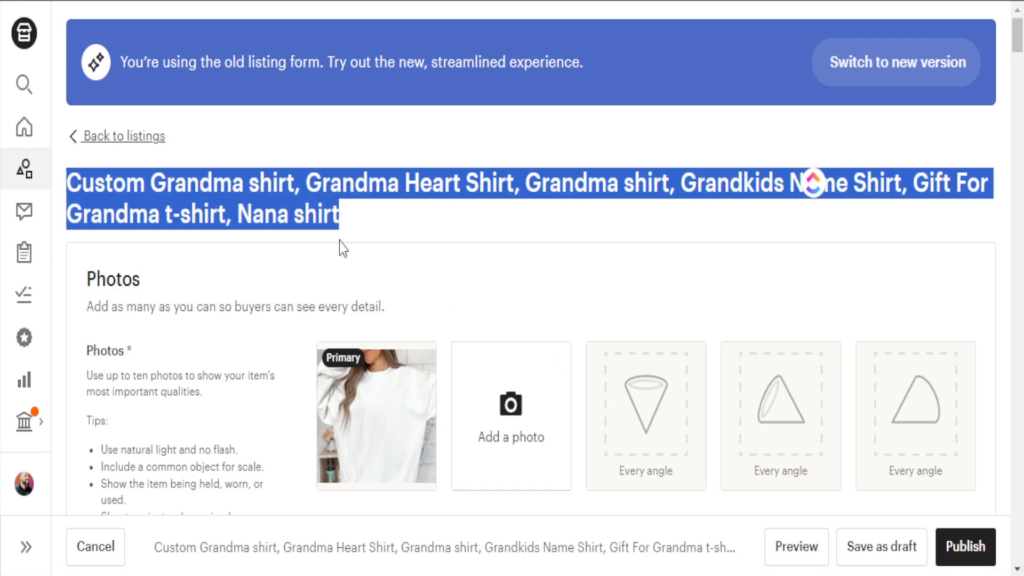
scroll(339, 243, down, 15)
scroll(270, 312, up, 10)
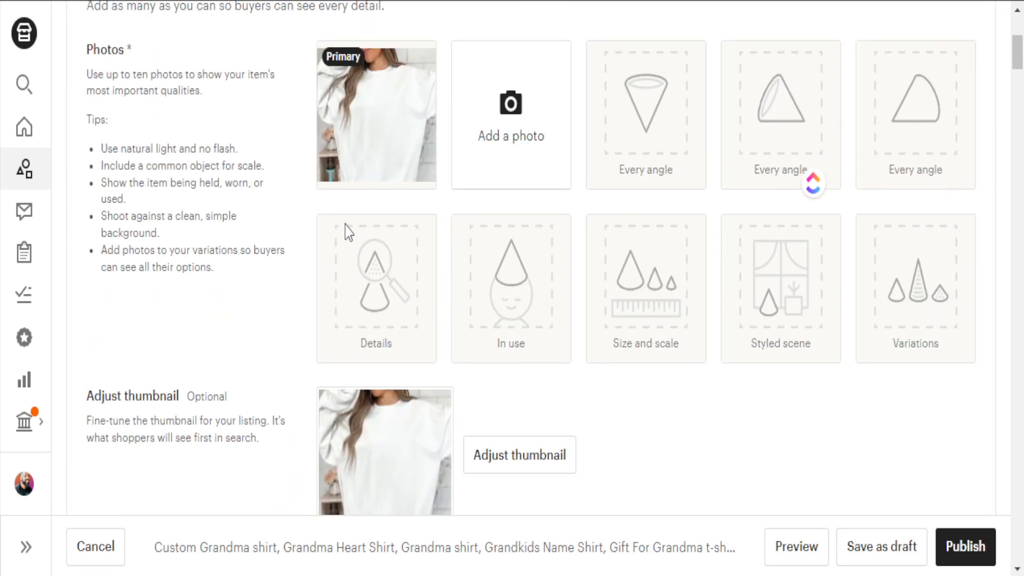
scroll(290, 407, down, 10)
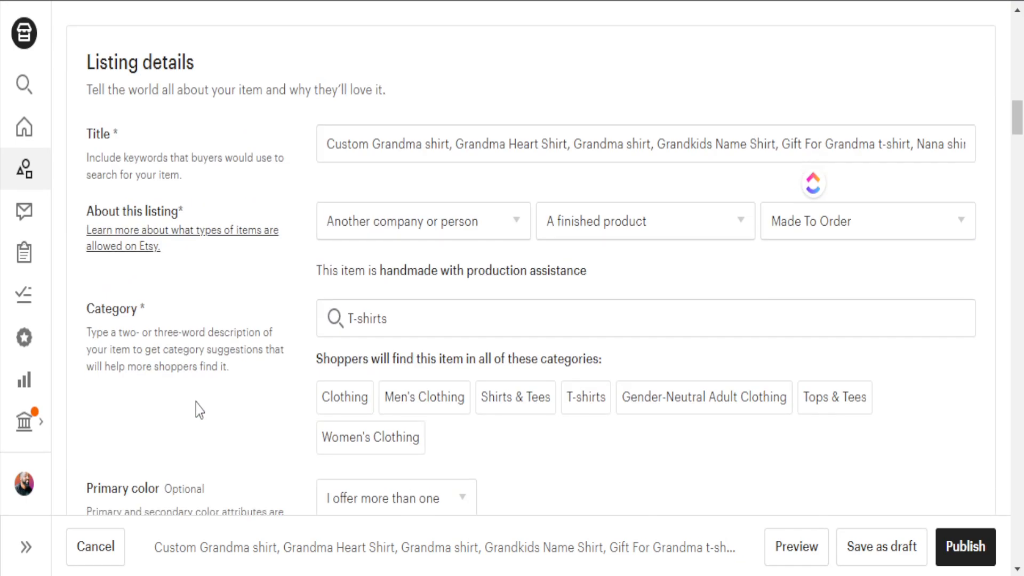
scroll(199, 410, down, 20)
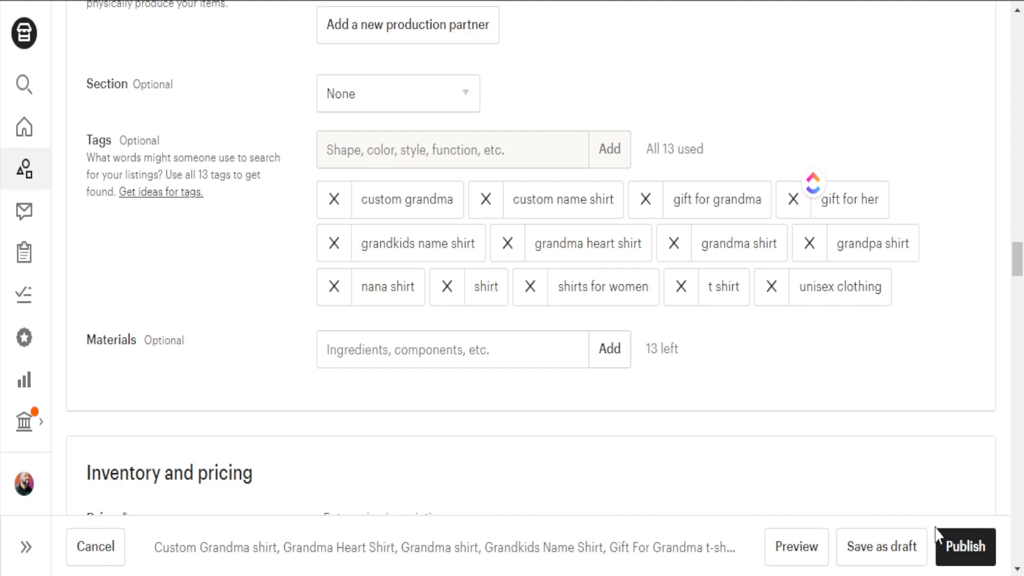
scroll(400, 311, down, 10)
scroll(399, 320, up, 4)
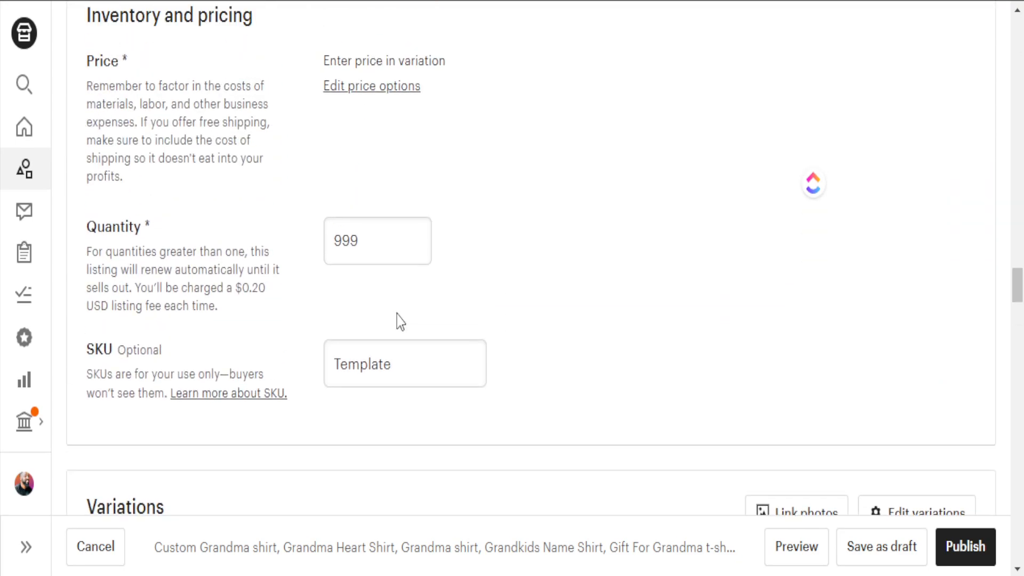
scroll(400, 322, down, 15)
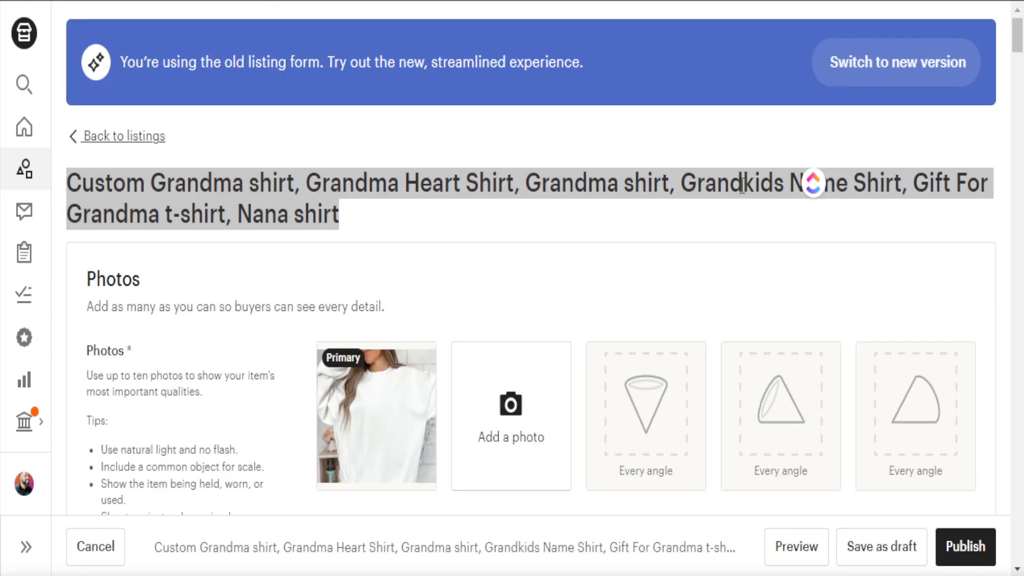
drag(793, 188, 945, 235)
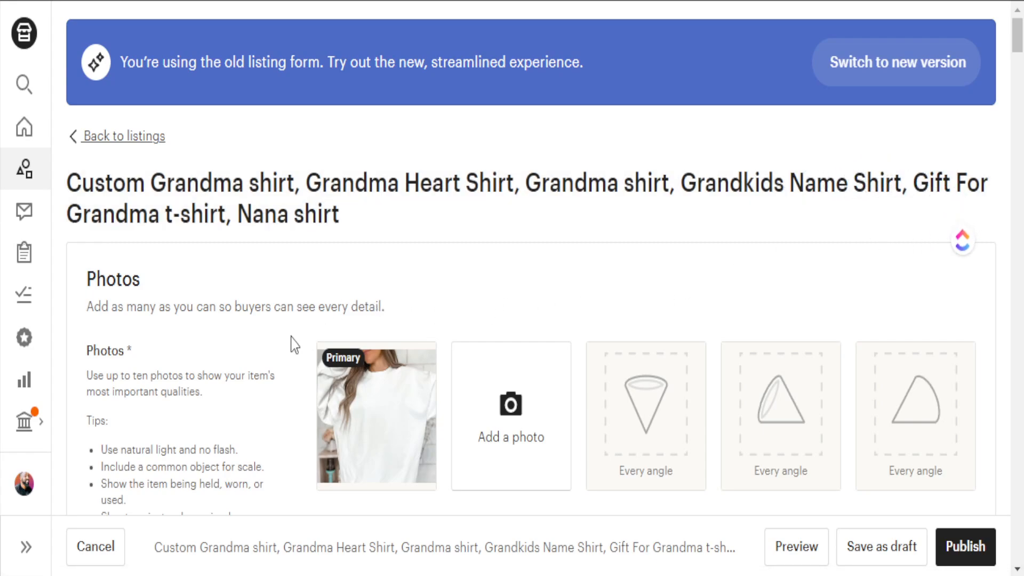
- Replace the shirt listing's title with TEMPLATE and save the listing as a draft
scroll(213, 352, down, 20)
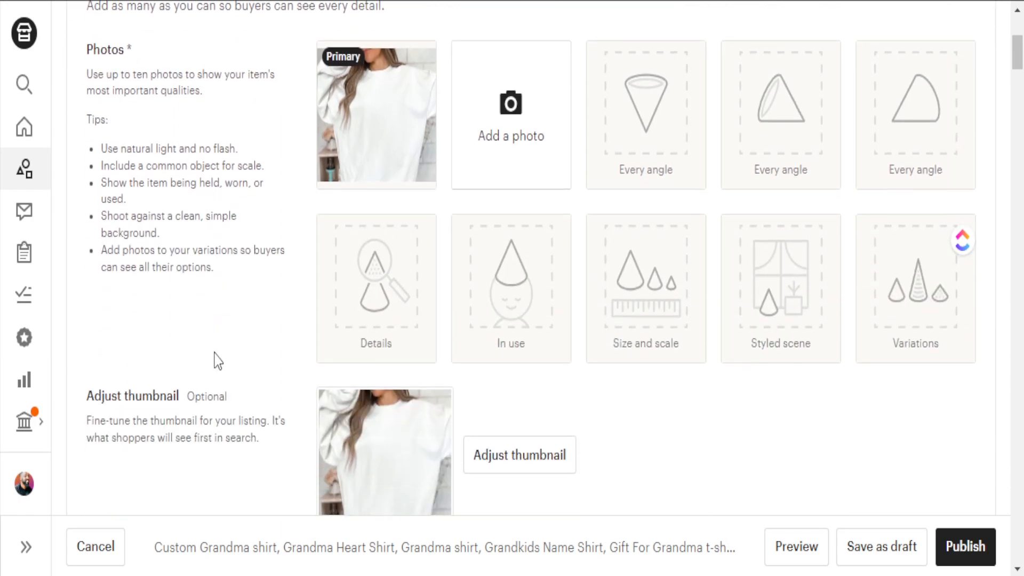
scroll(209, 345, down, 4)
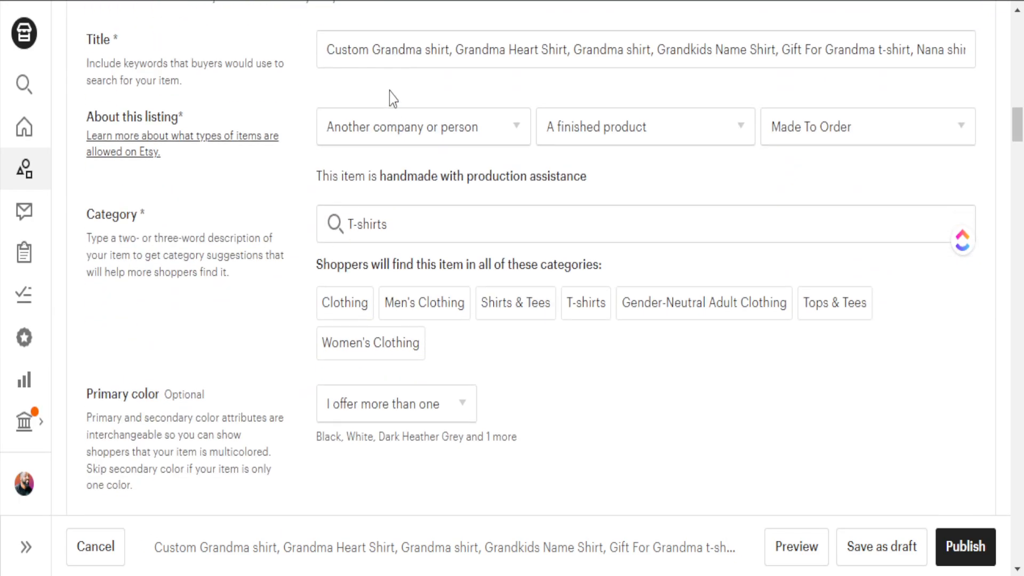
triple_click(374, 51)
key(BackSpace)
text(TEWMO)
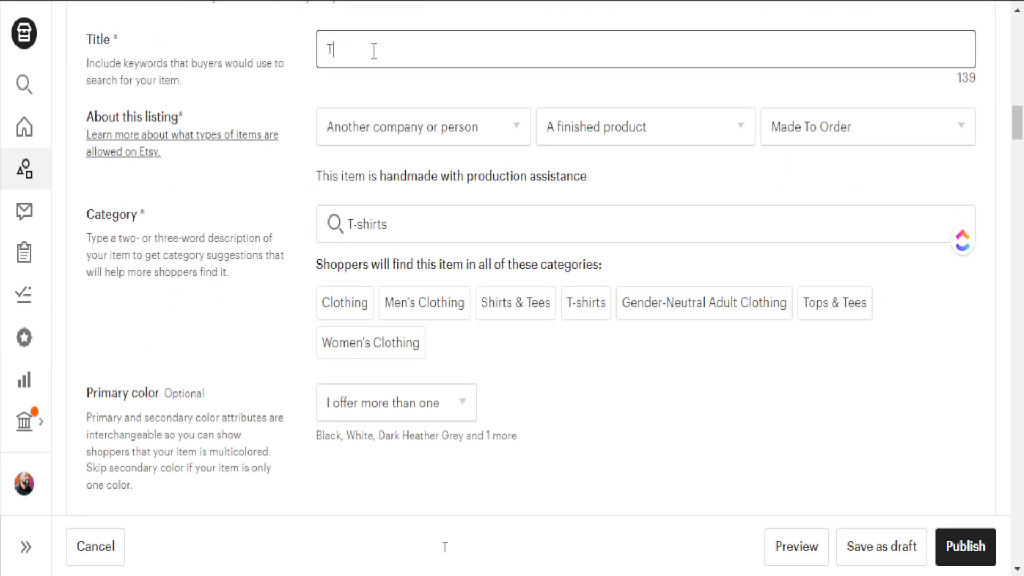
key(BackSpace)
key(BackSpace)
key(BackSpace)
text(MPLATE)
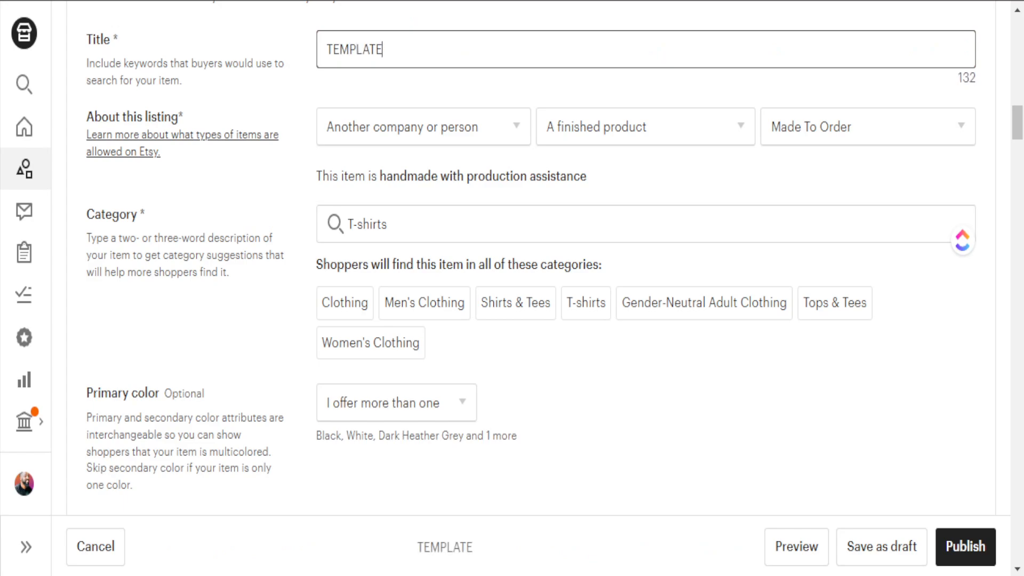
click(884, 549)
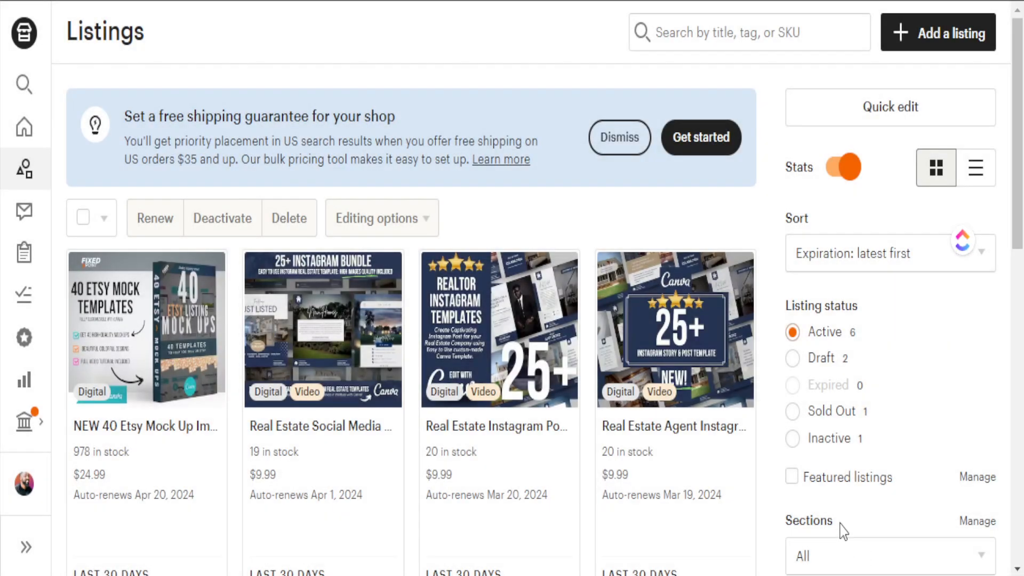
- Filter the shop's listings by Draft status, refreshing the filter to include the newly saved template
click(793, 359)
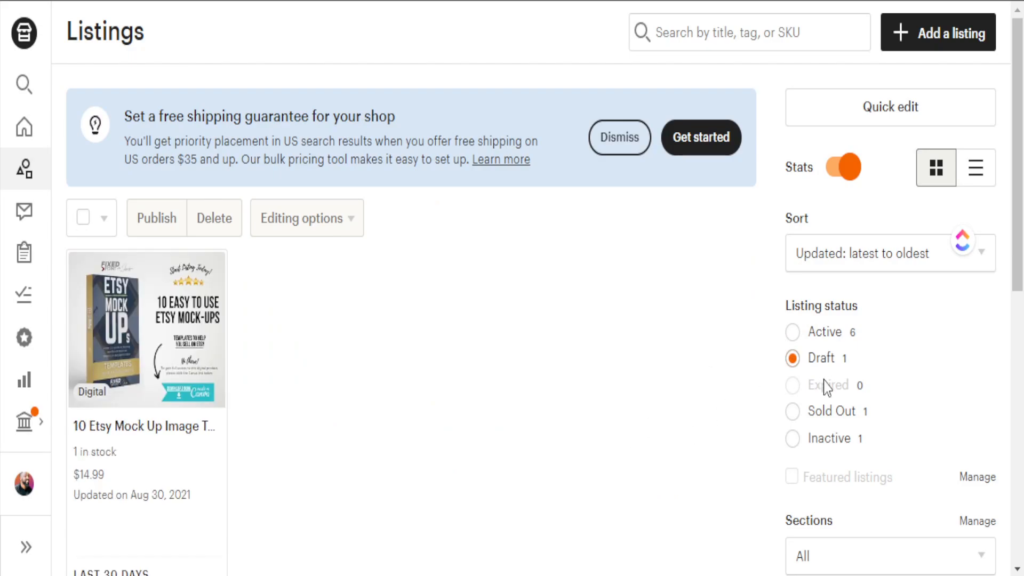
click(794, 334)
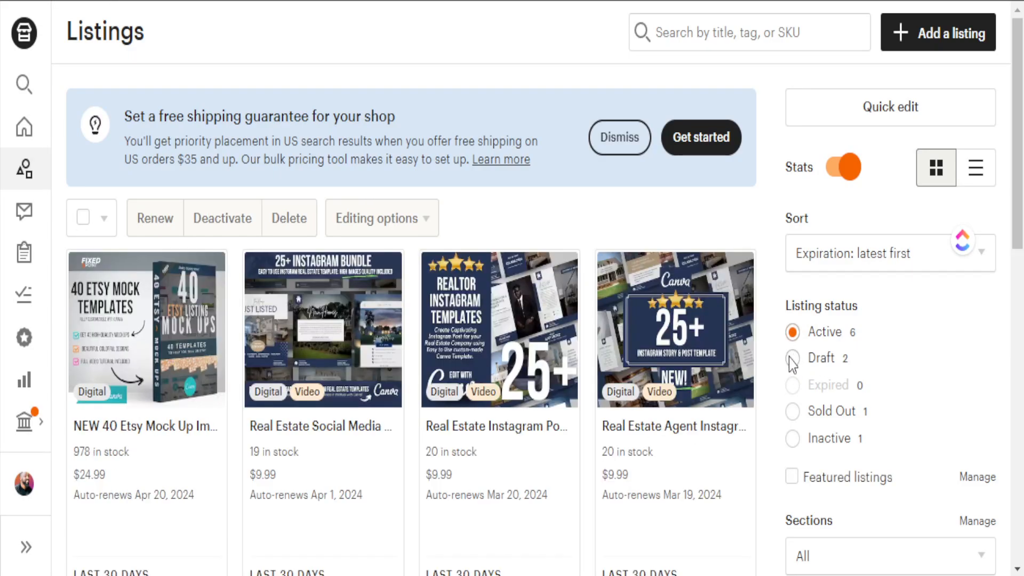
click(791, 358)
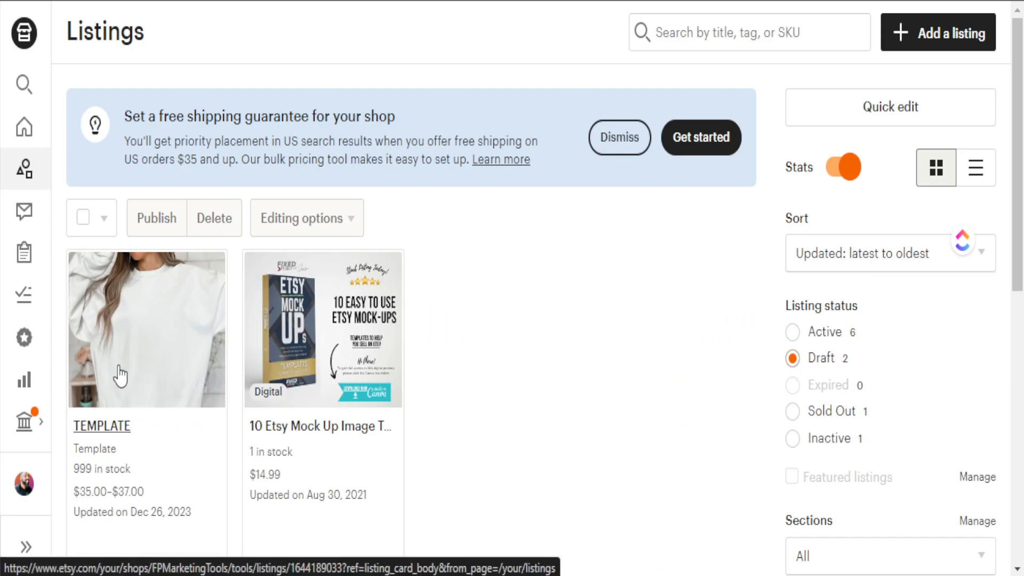
- Create a copy of the TEMPLATE draft listing
scroll(130, 383, down, 1)
scroll(134, 373, down, 3)
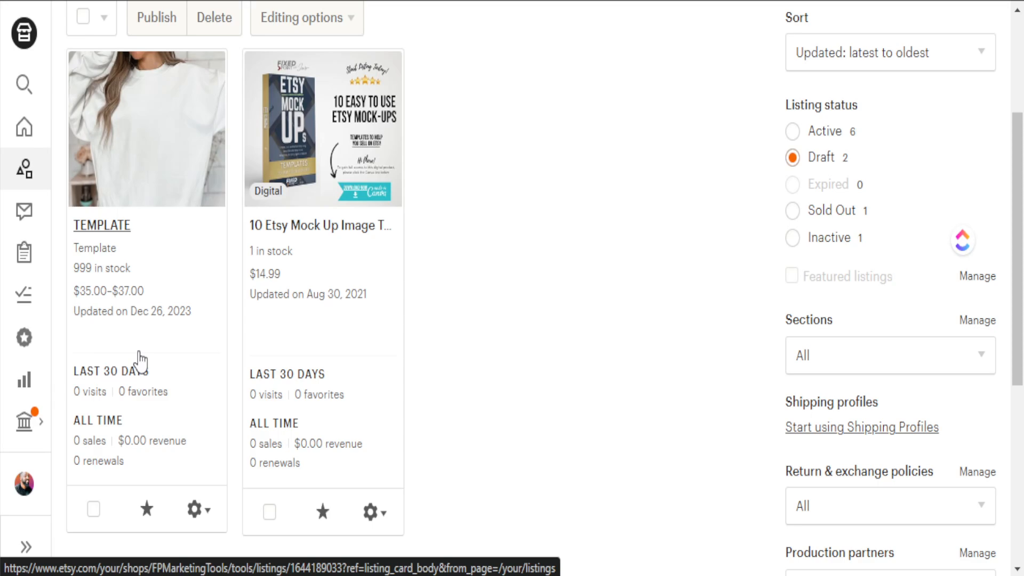
click(197, 511)
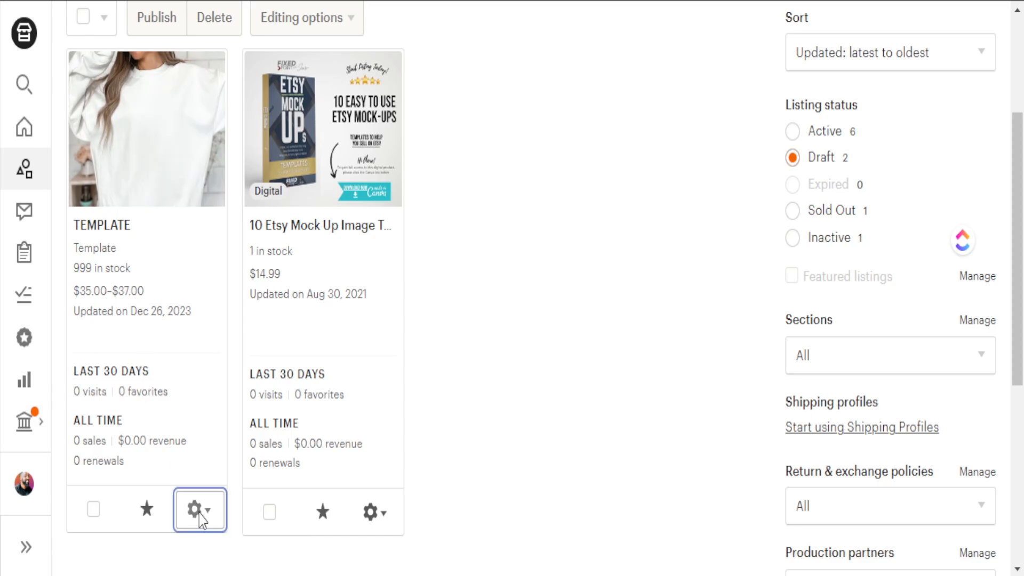
scroll(189, 496, down, 2)
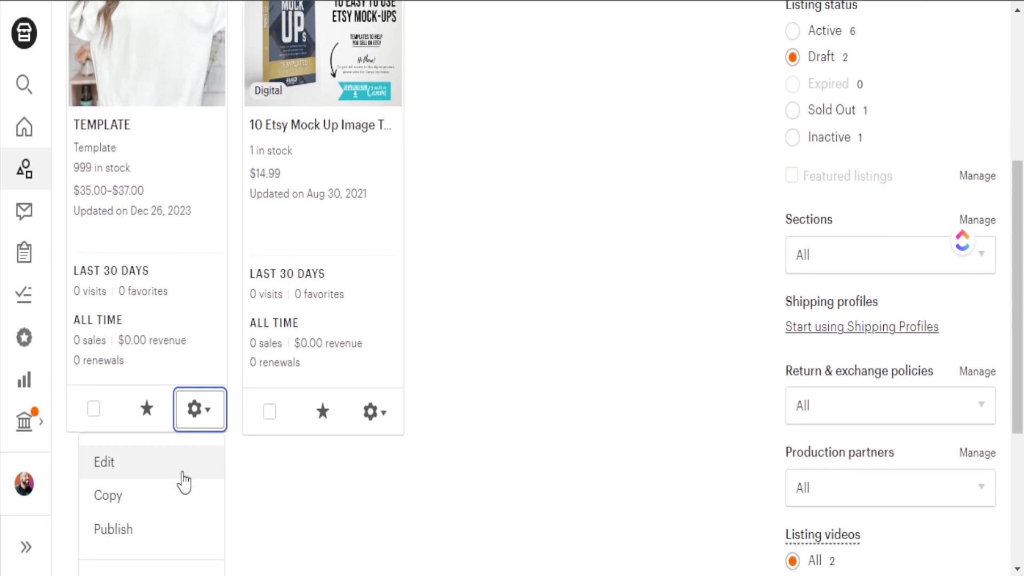
click(124, 498)
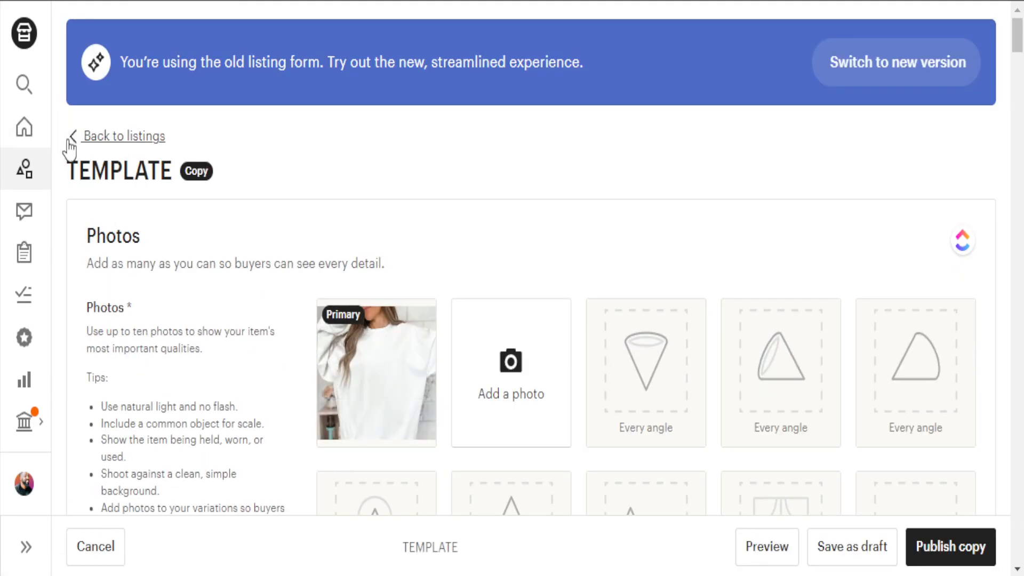
- Retitle the copied listing TEMPLATE 2 and save it as a draft
scroll(264, 278, down, 15)
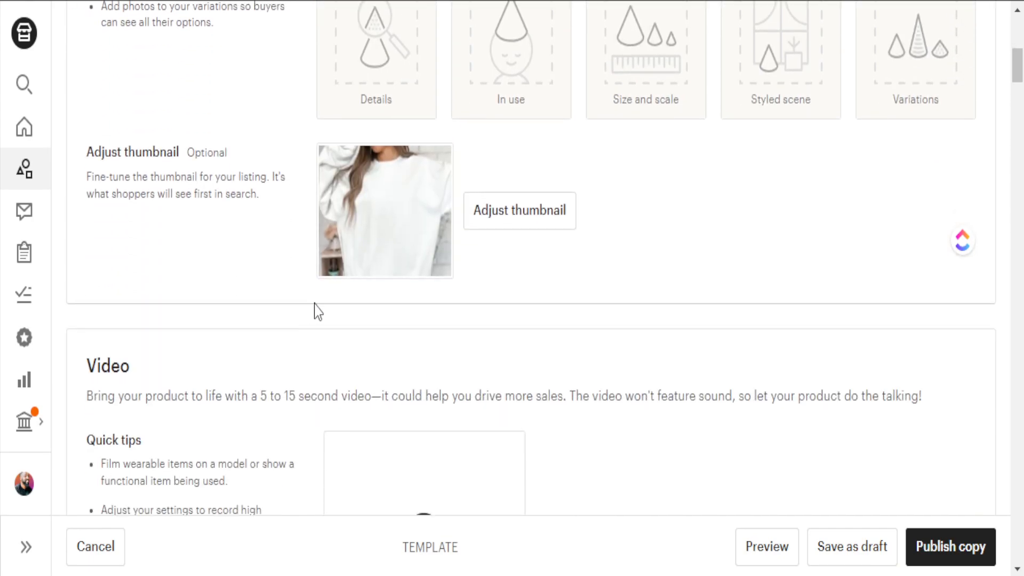
scroll(318, 371, down, 6)
double_click(395, 313)
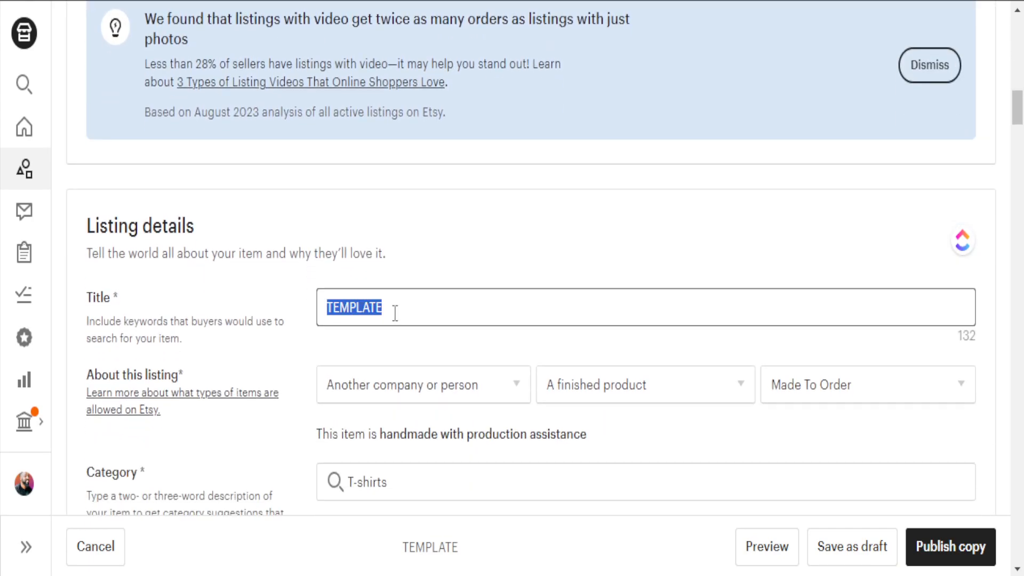
click(393, 312)
text(2)
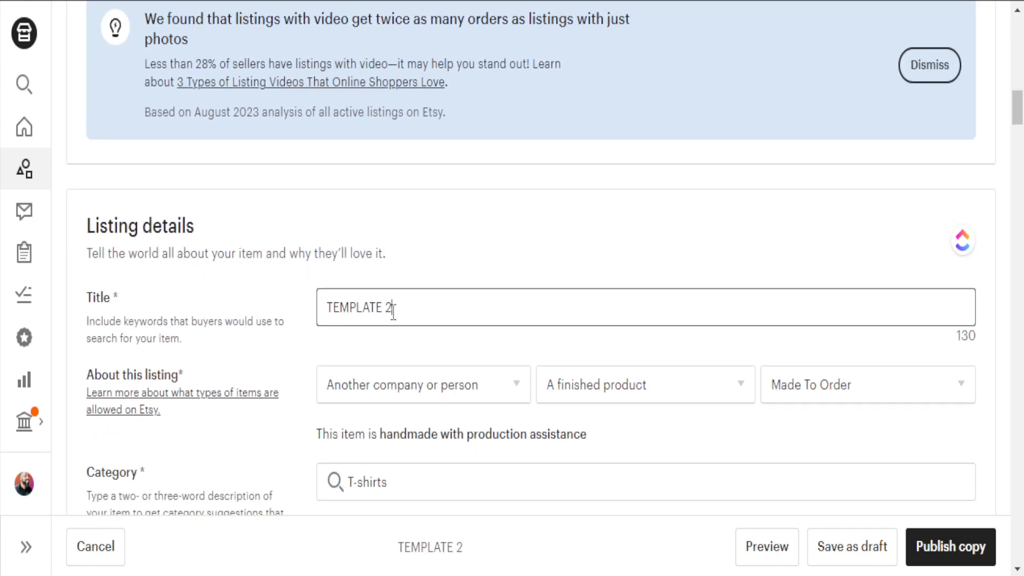
click(848, 544)
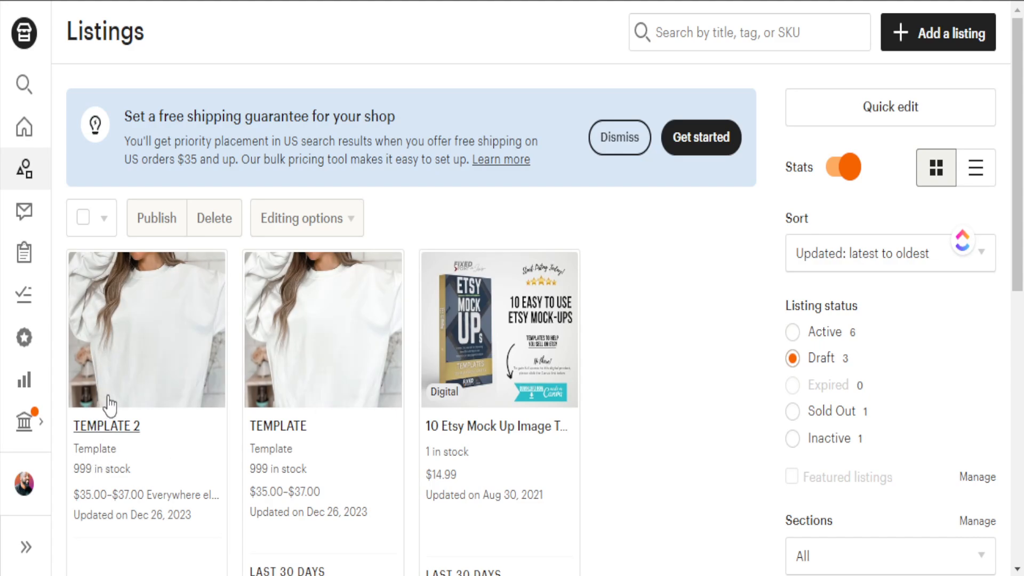
- Open the TEMPLATE 2 draft and review its category, attributes, renewal option, item type and description
click(107, 433)
scroll(175, 400, down, 15)
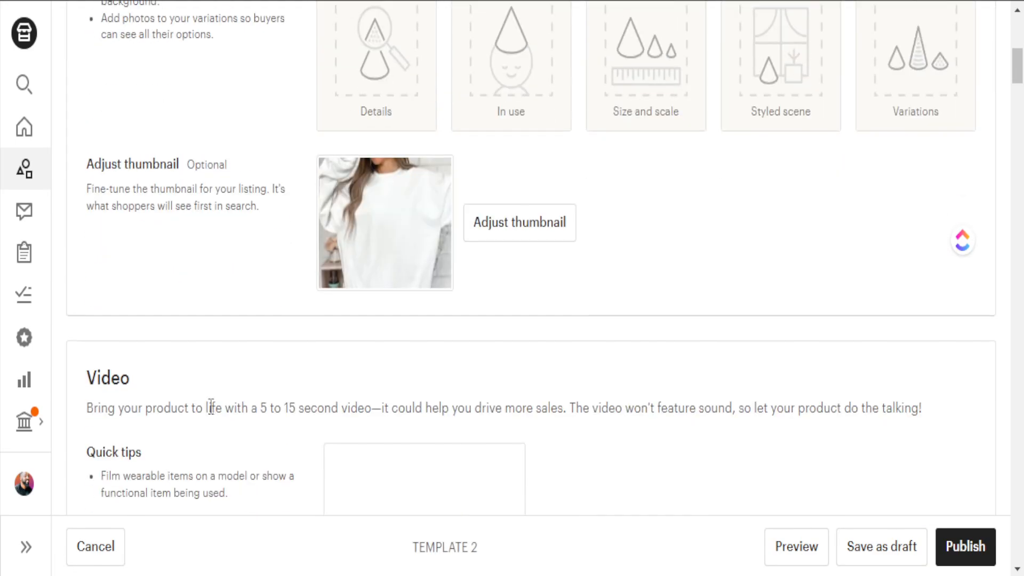
scroll(155, 406, down, 5)
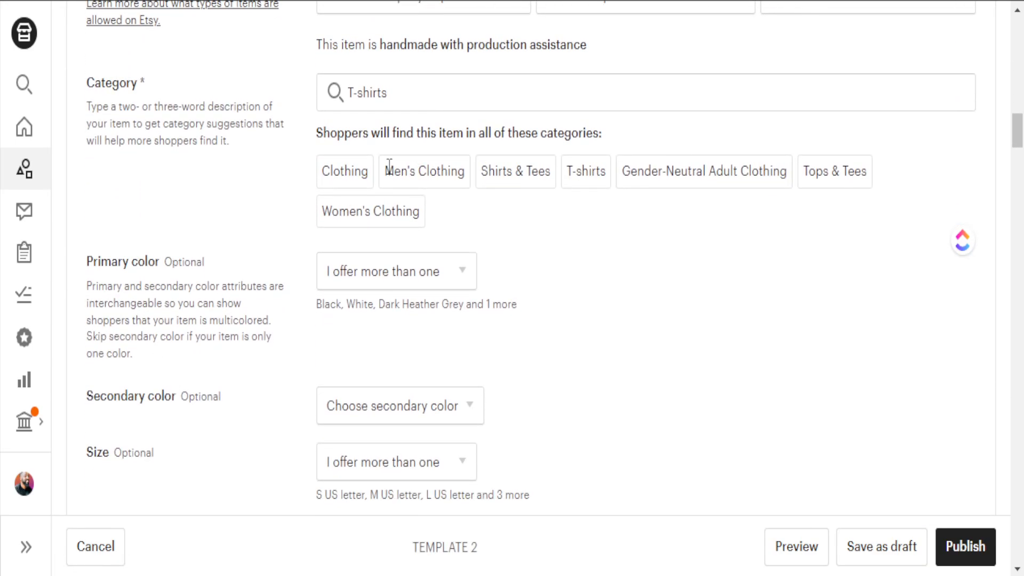
scroll(386, 177, up, 4)
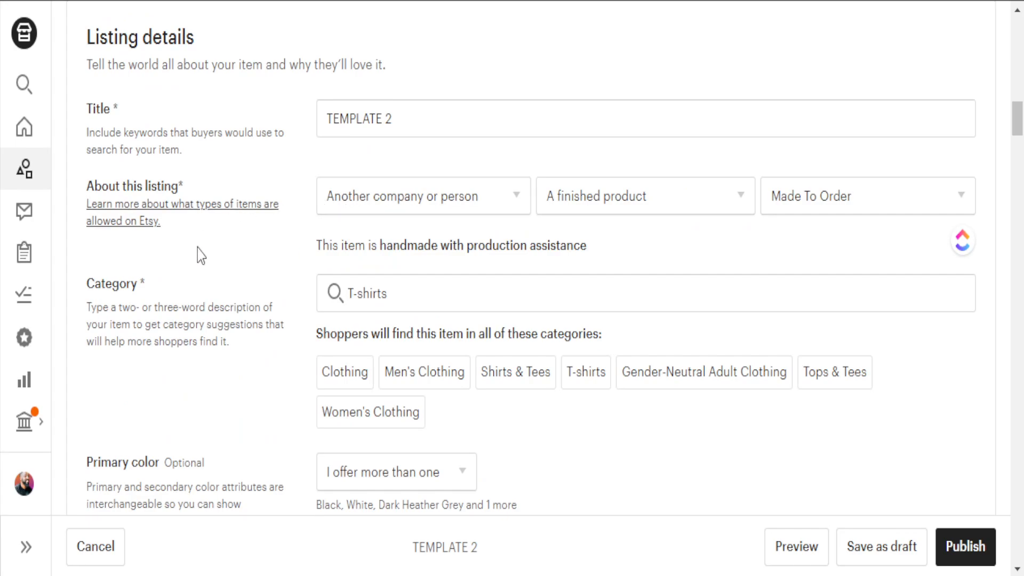
scroll(196, 253, down, 10)
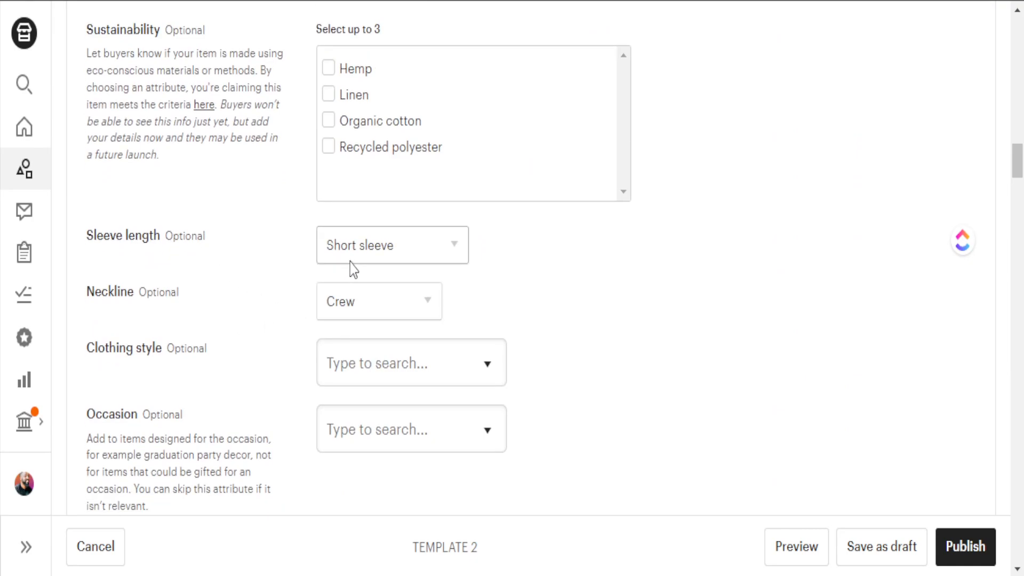
scroll(265, 270, down, 8)
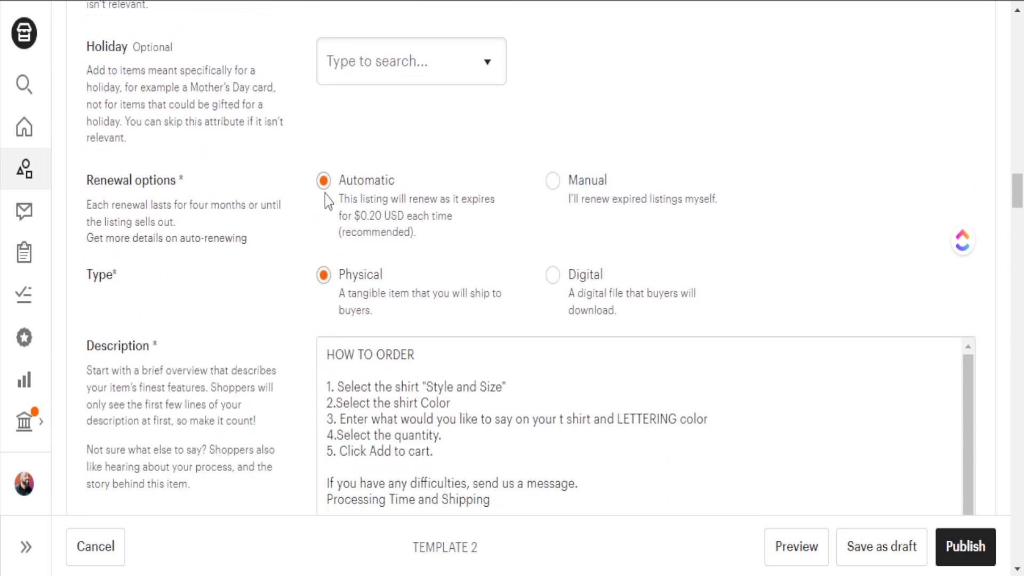
scroll(328, 199, down, 2)
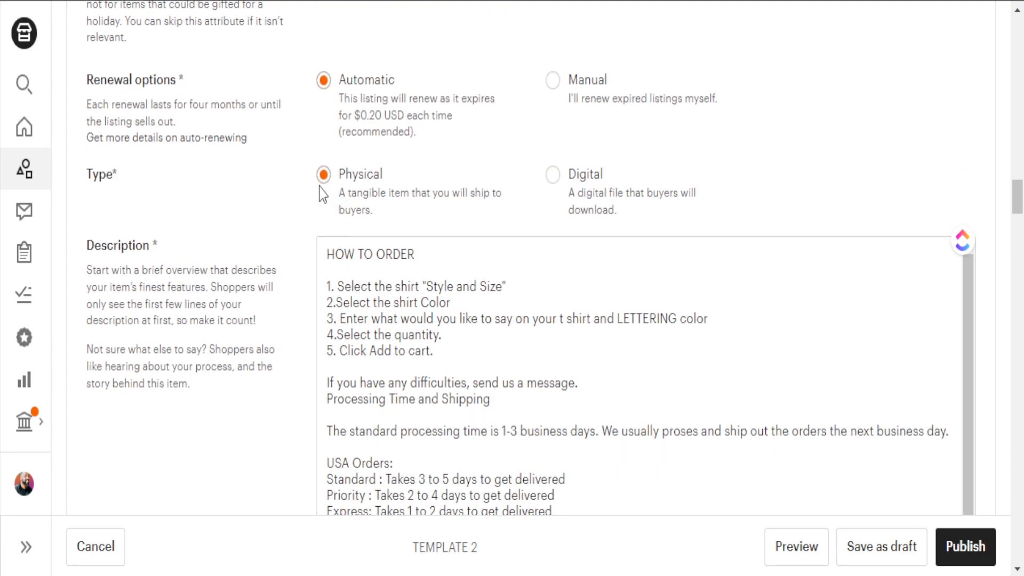
scroll(323, 195, down, 3)
scroll(331, 189, up, 3)
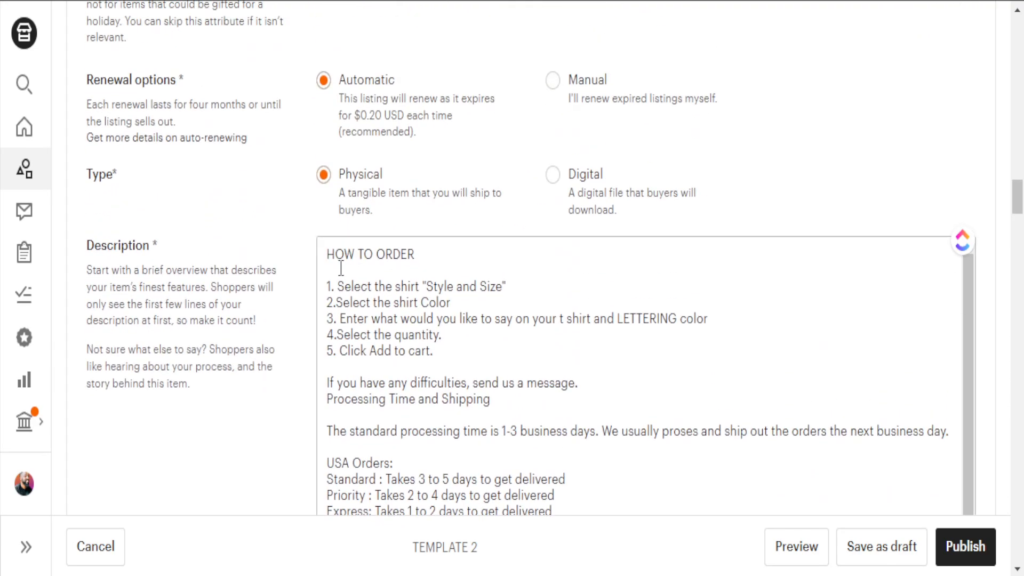
scroll(341, 269, down, 1)
- Check the TEMPLATE 2 draft's production partner, inventory, size prices, color variations and personalization instructions
scroll(328, 340, down, 10)
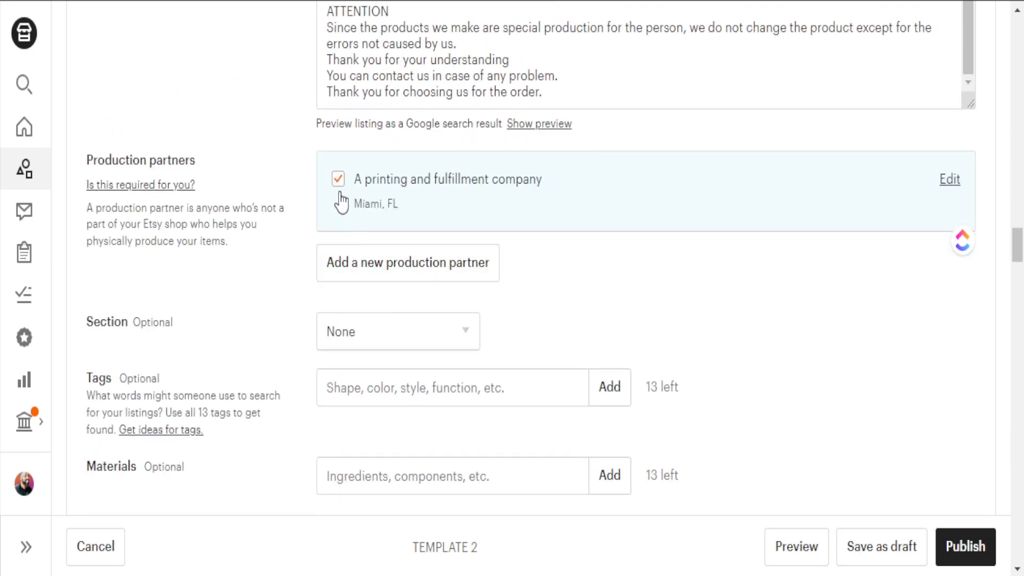
scroll(338, 202, down, 10)
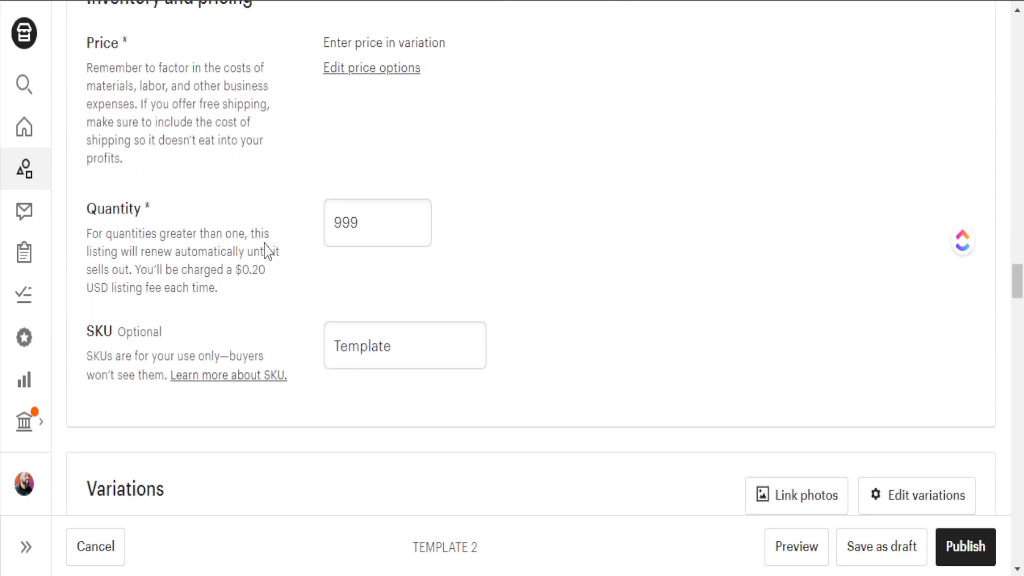
scroll(221, 251, down, 5)
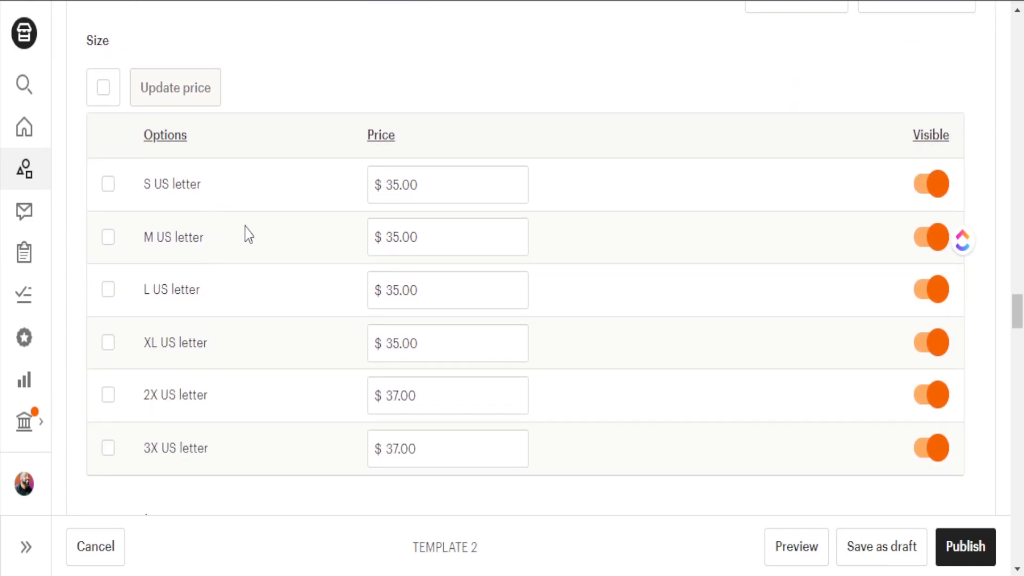
scroll(247, 235, down, 8)
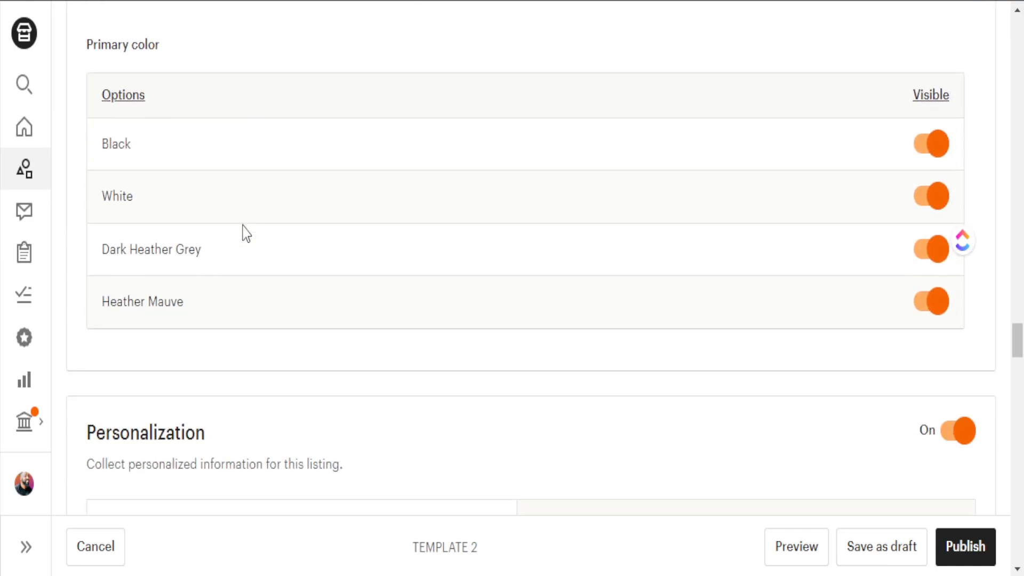
scroll(241, 229, down, 4)
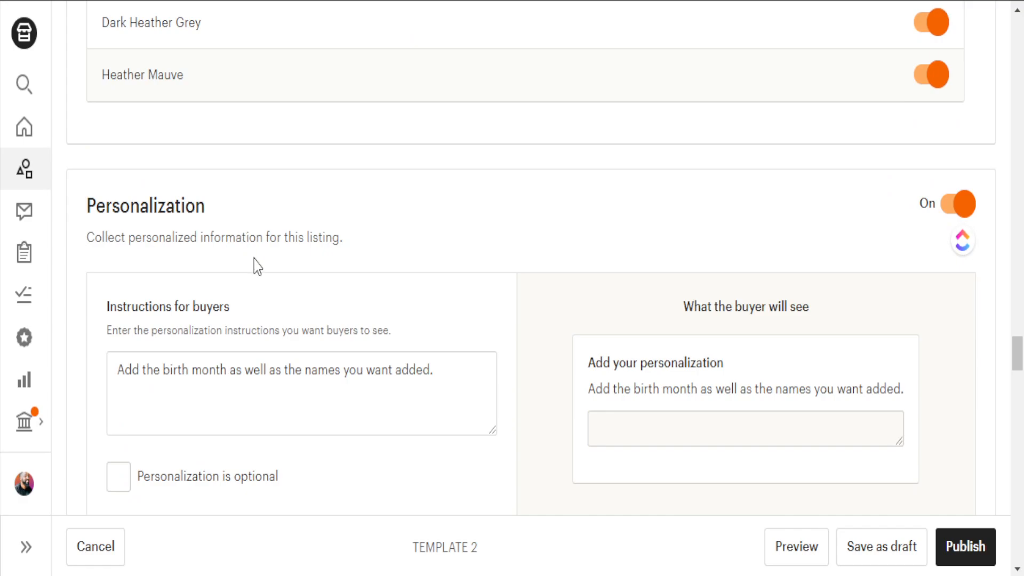
scroll(253, 261, down, 13)
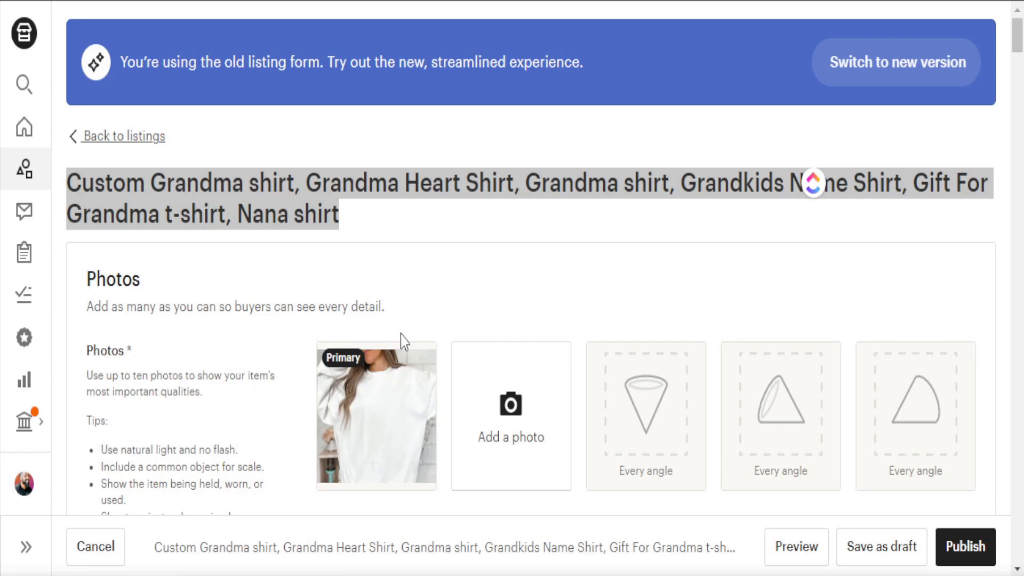
drag(792, 188, 941, 239)
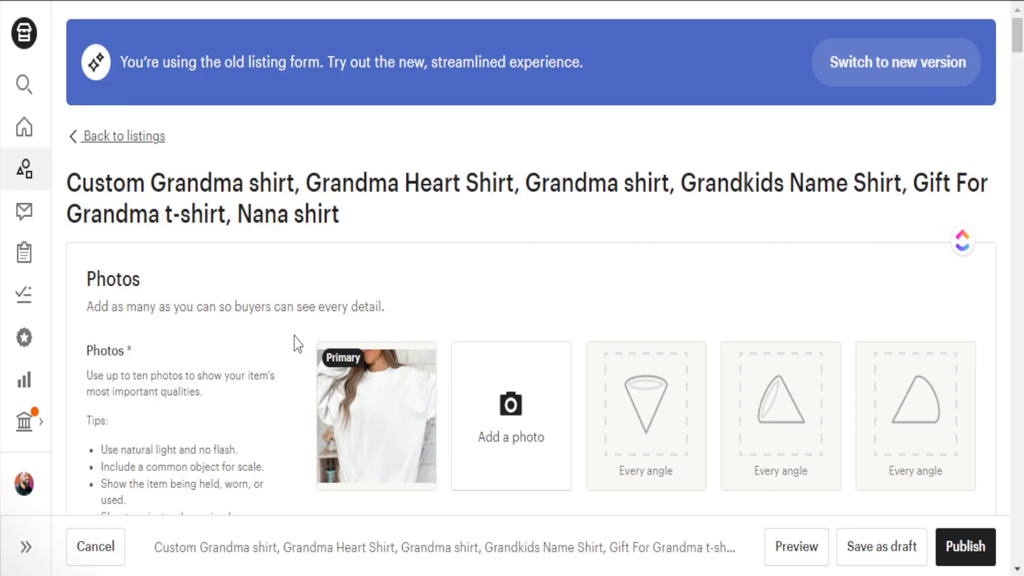